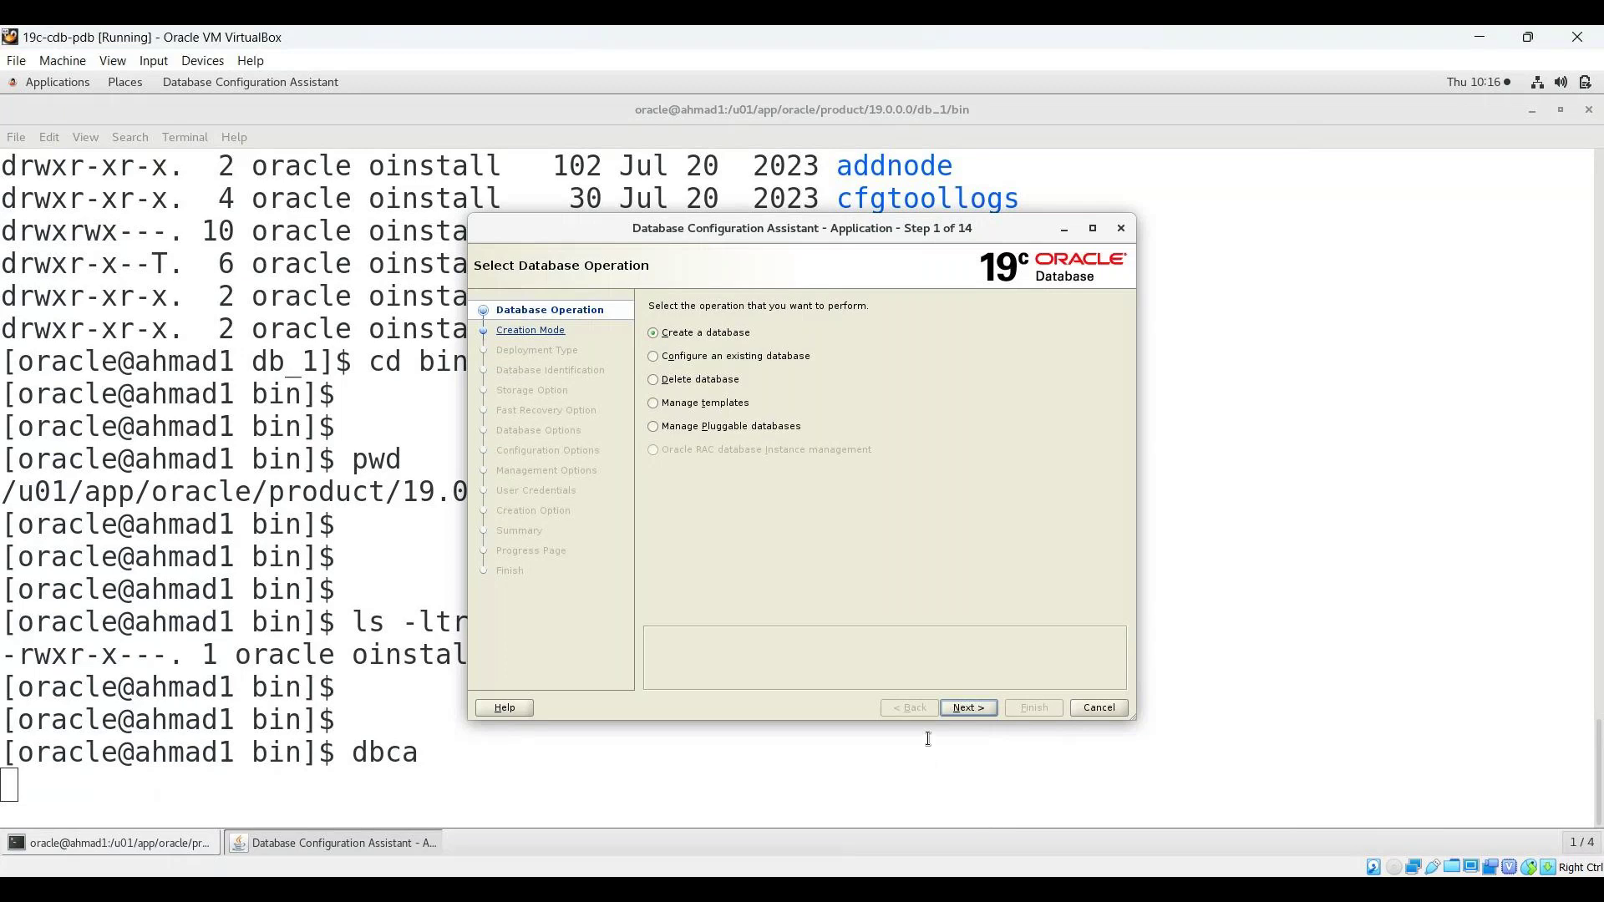
- Minimize the DBCA wizard and the bin terminal so the desktop shows
click(289, 840)
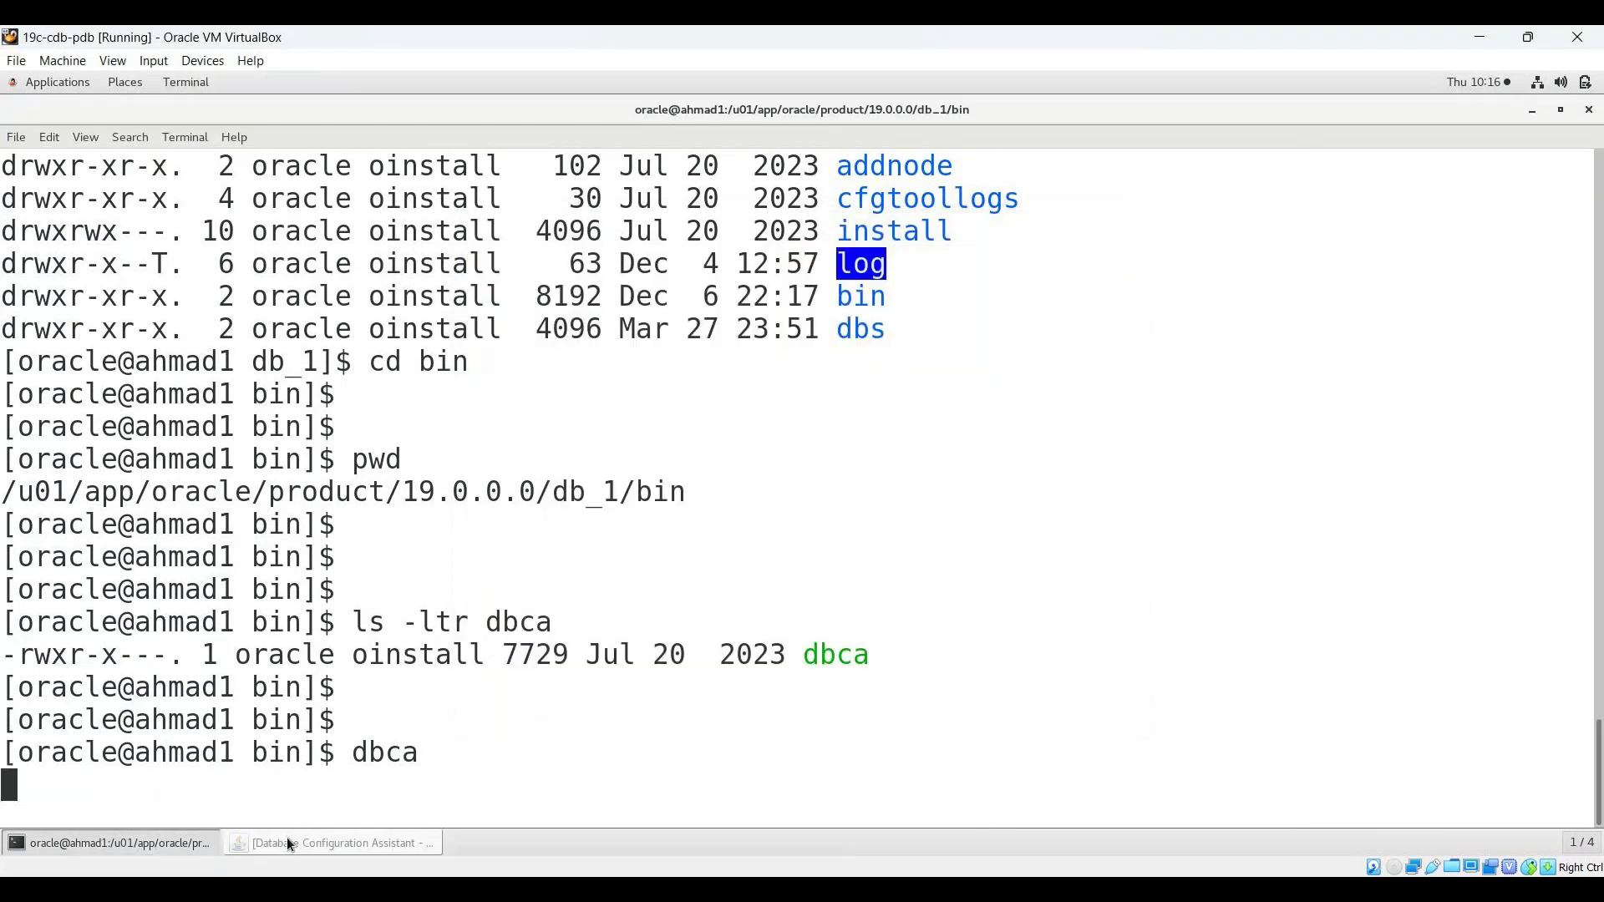
click(293, 843)
click(292, 844)
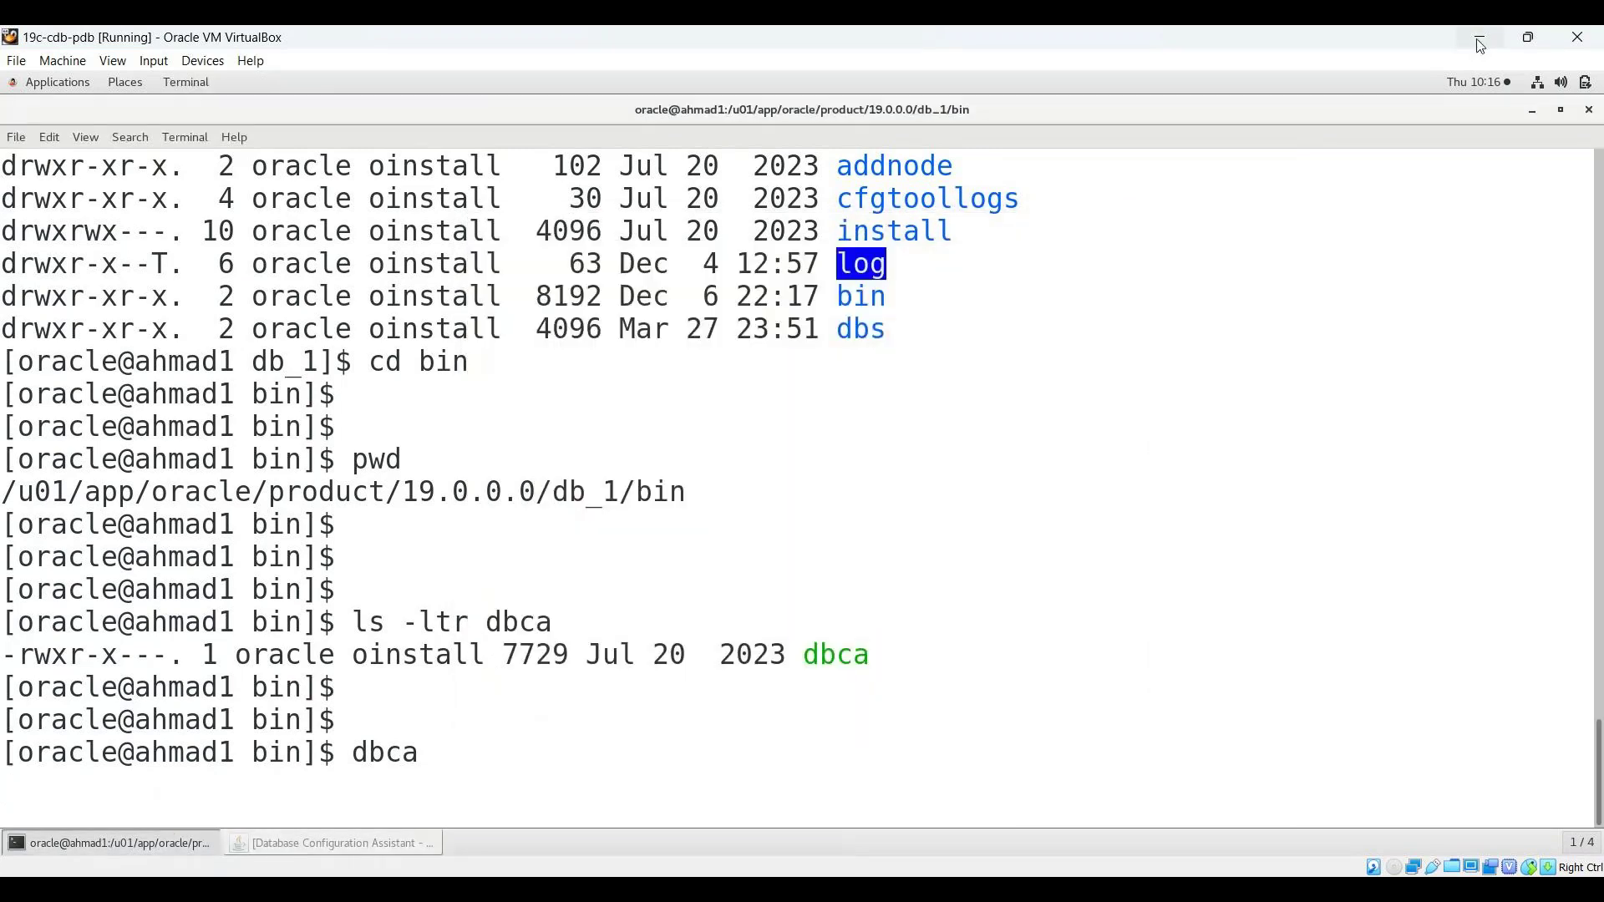
click(169, 837)
- Open a new terminal from the desktop and run lsnrctl status to check the listener
right_click(535, 330)
click(583, 481)
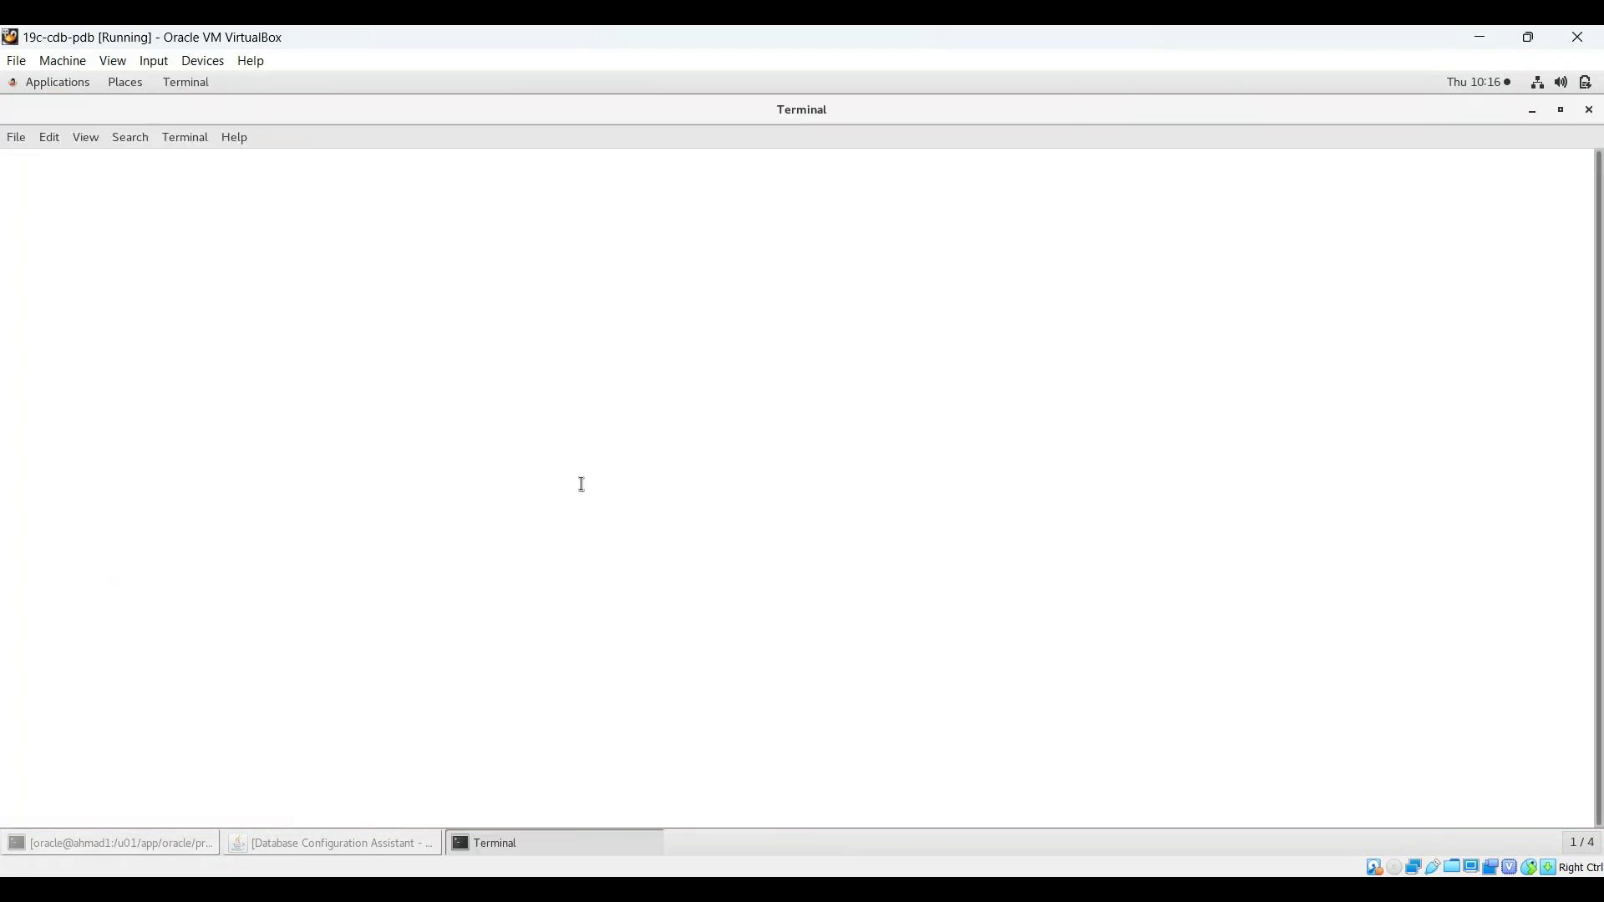
key(Return)
key(Return)
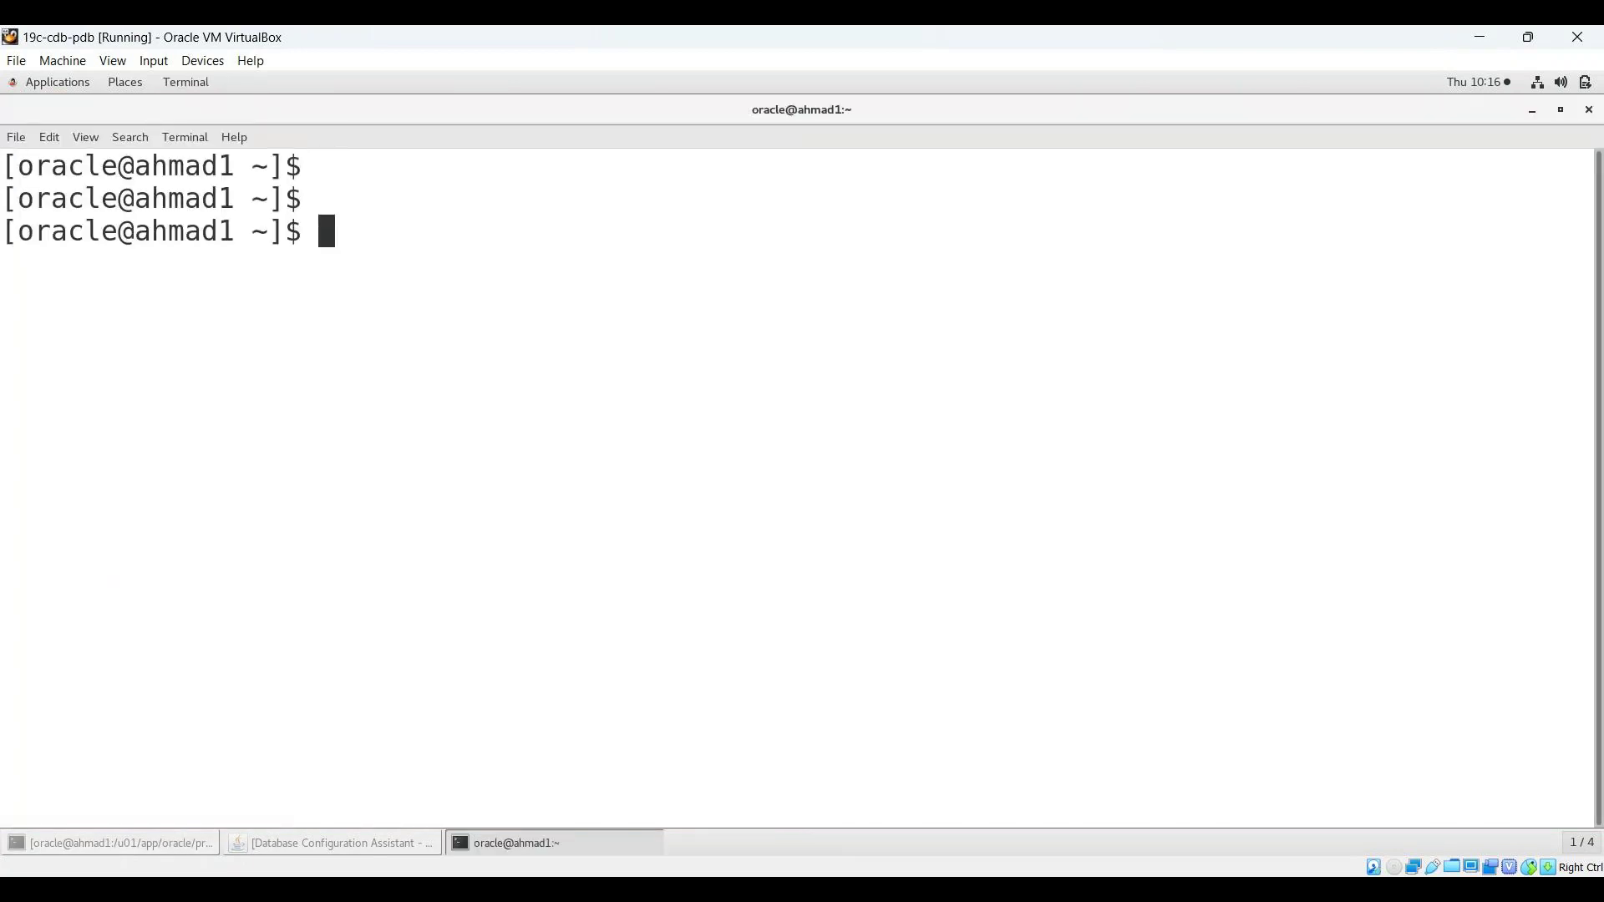
text(lsn)
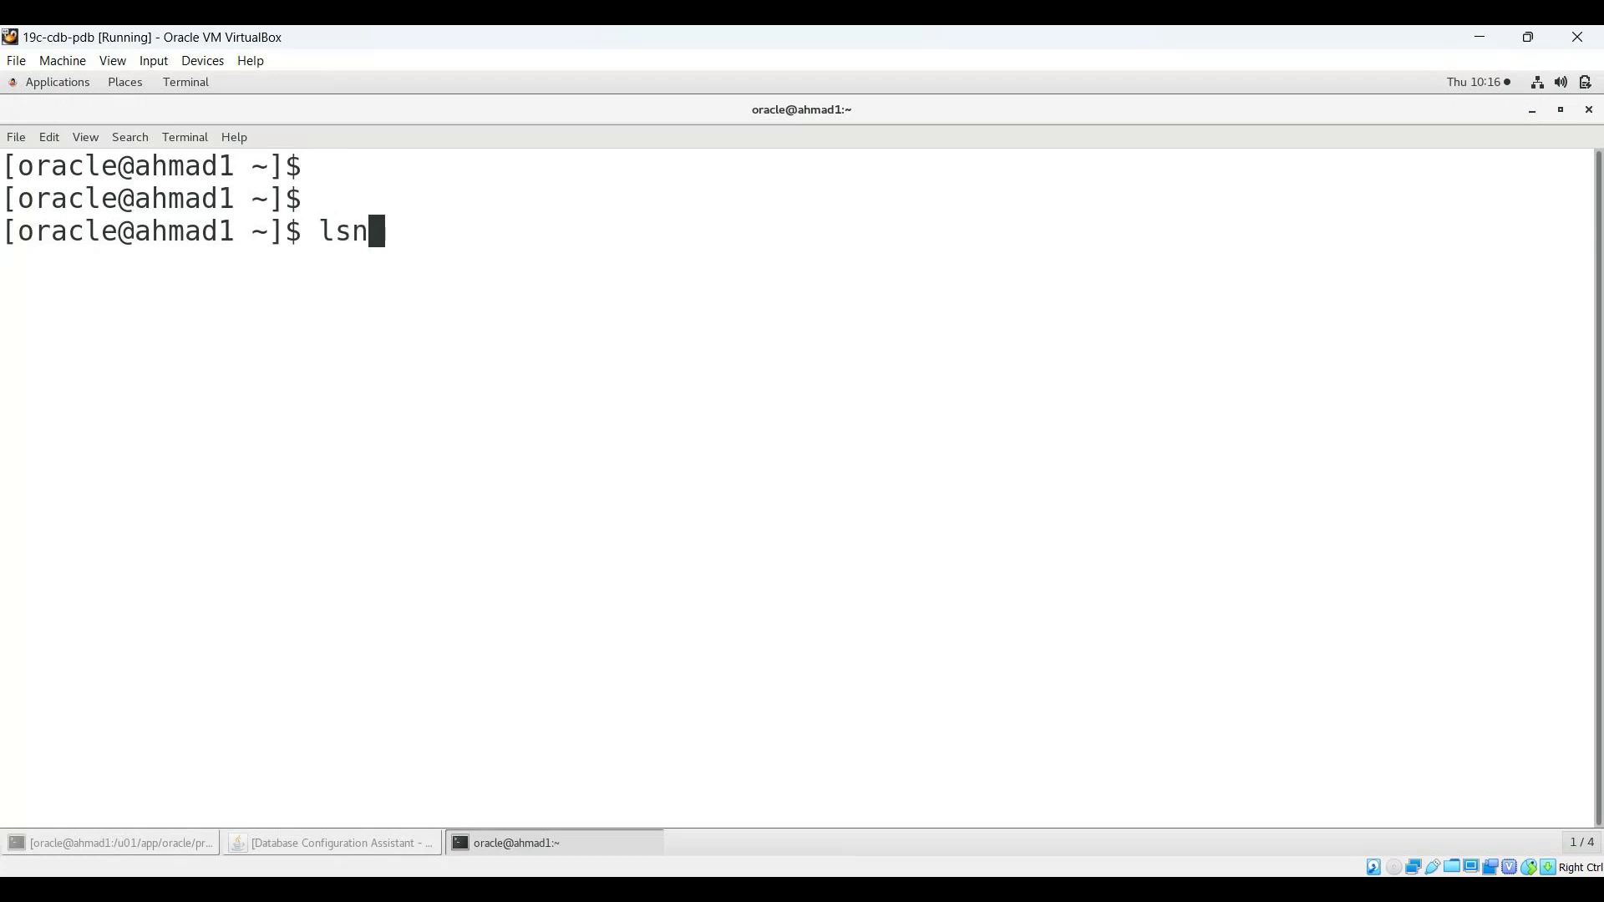
text(rctl status)
key(Return)
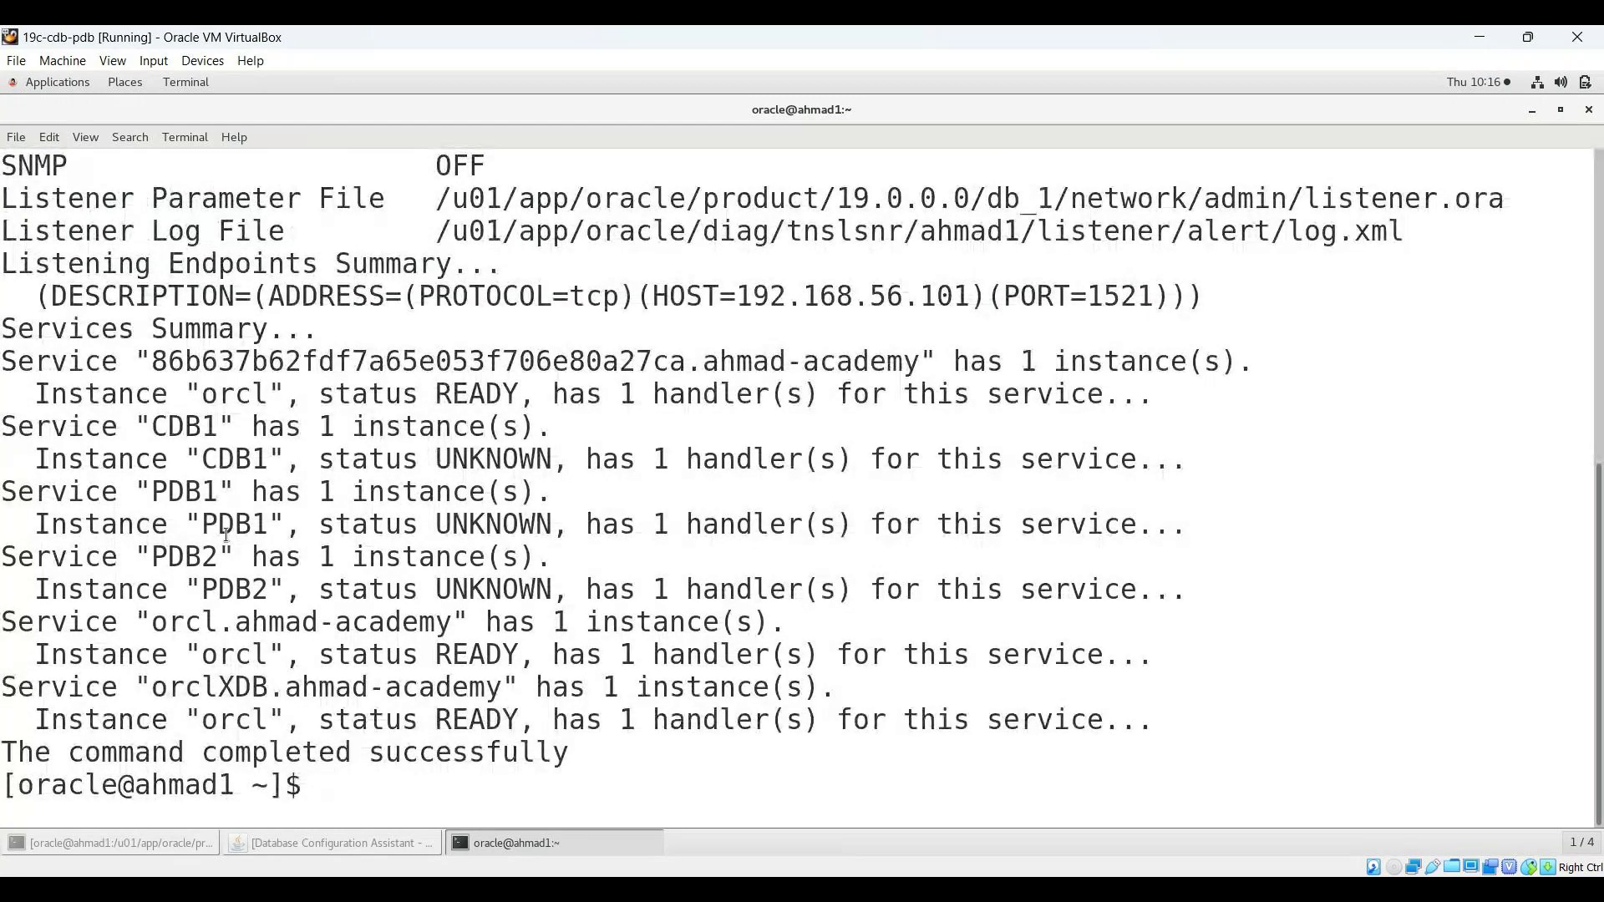
- Minimize both terminals and maximize the DBCA wizard on Select Database Operation
click(299, 839)
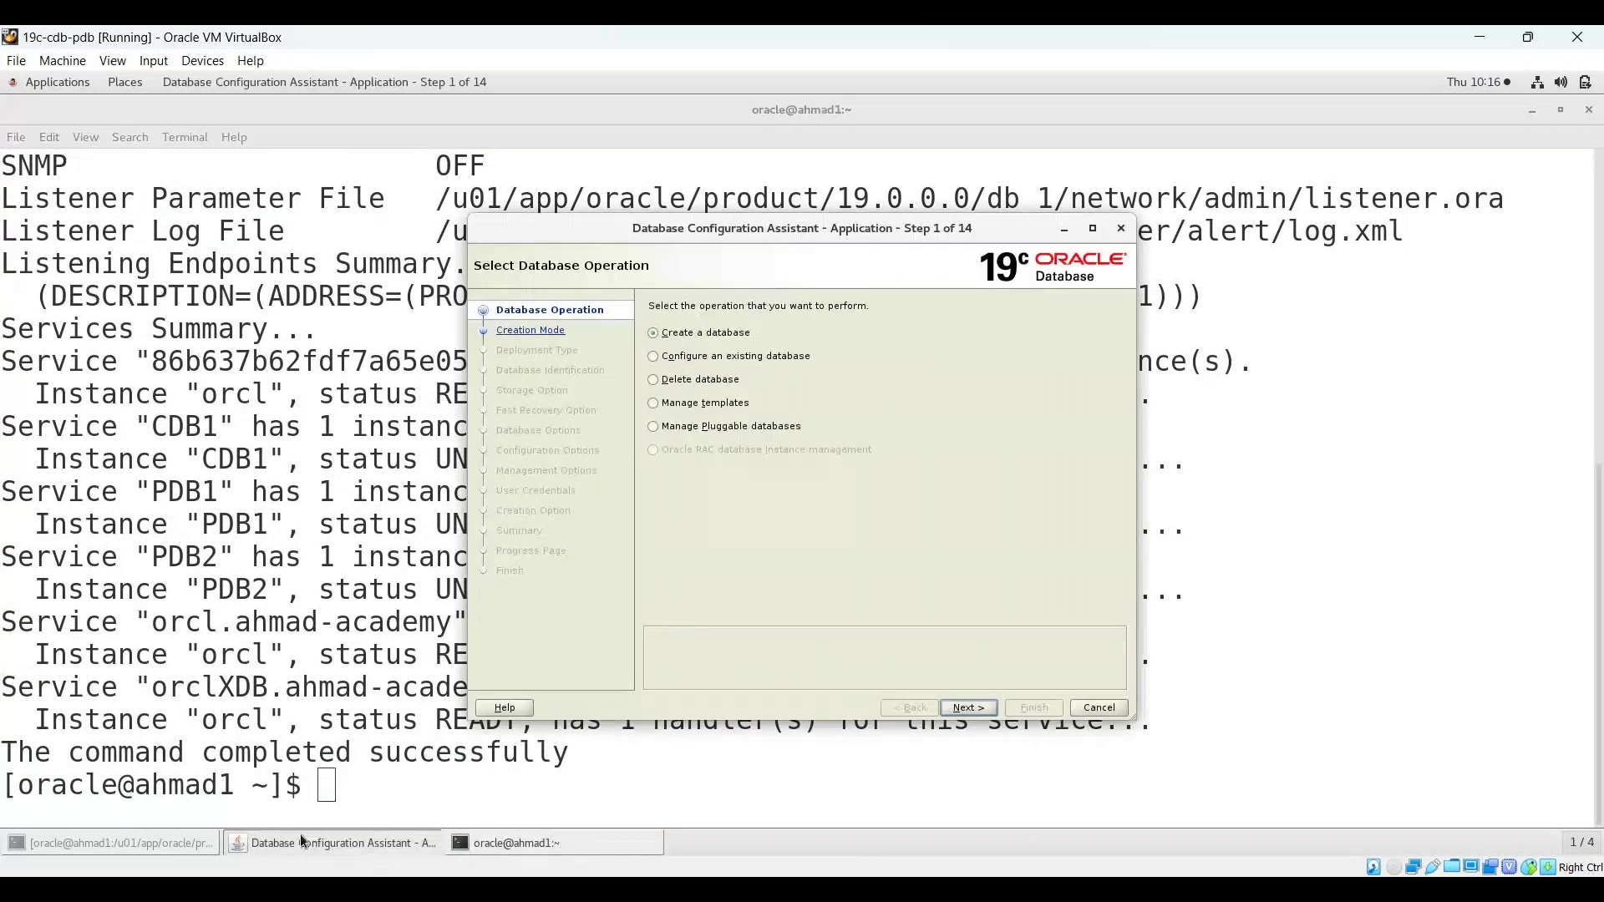
click(183, 840)
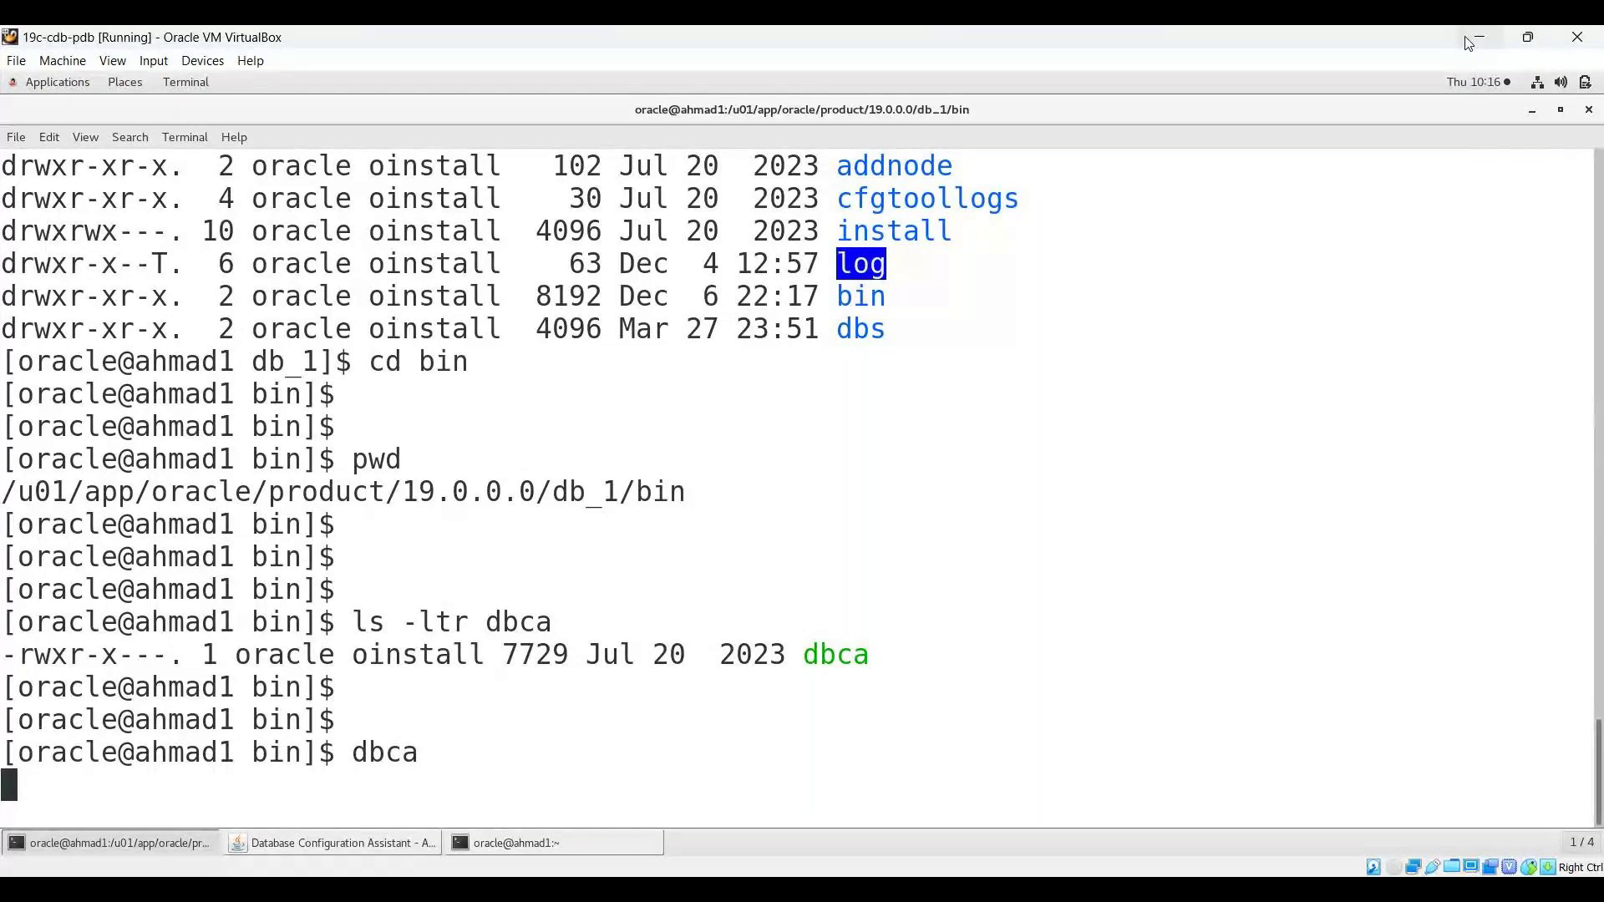
click(1531, 110)
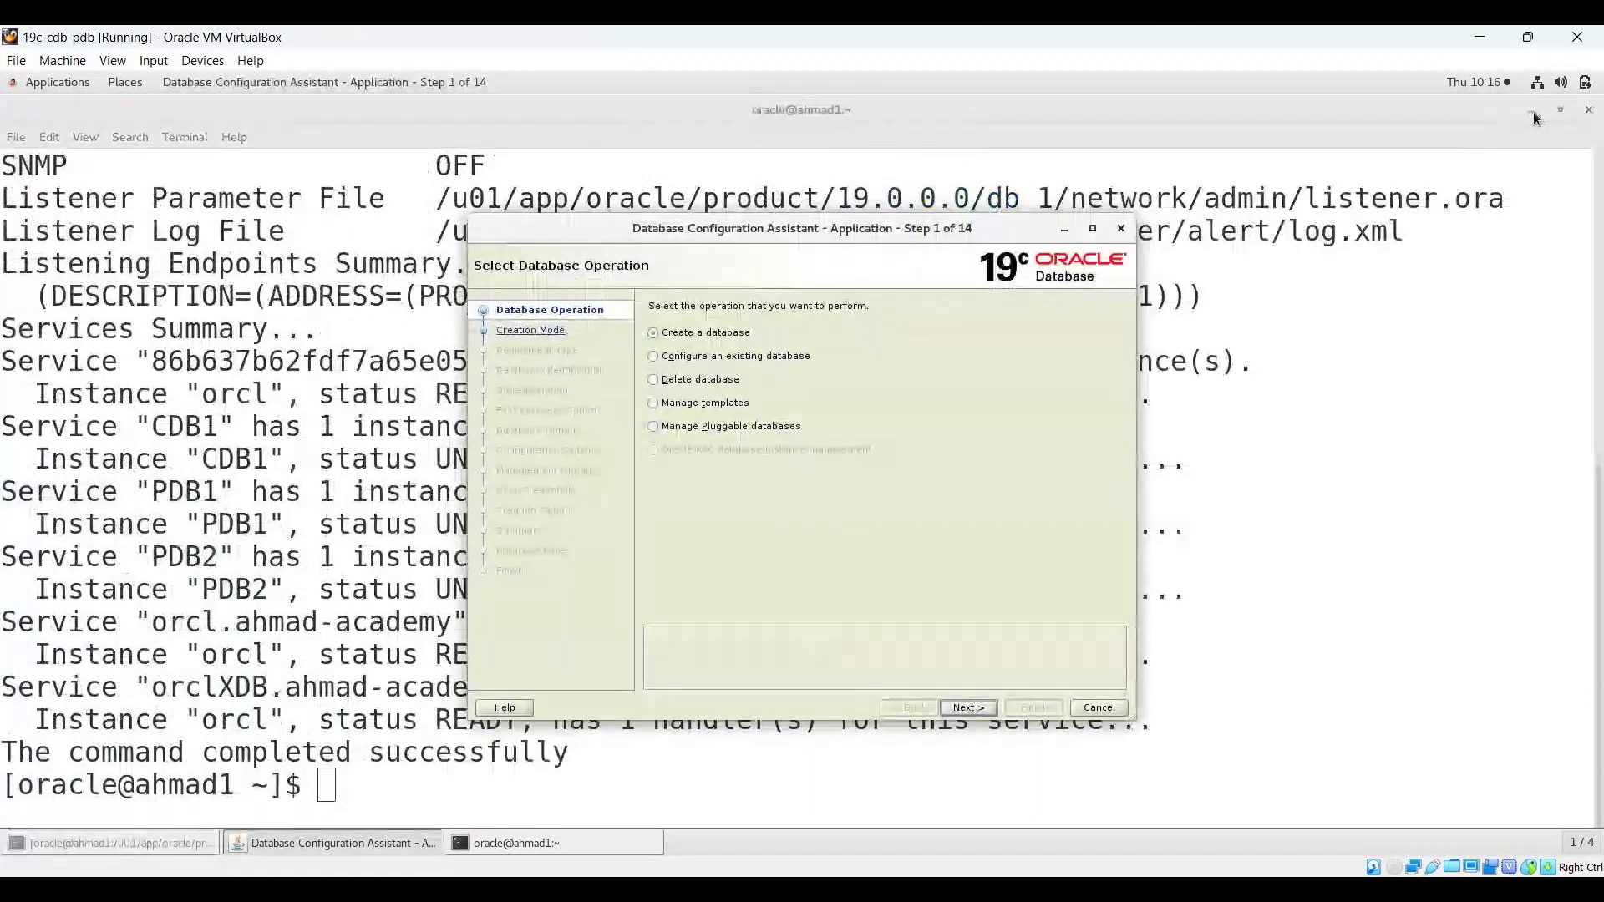
click(1534, 114)
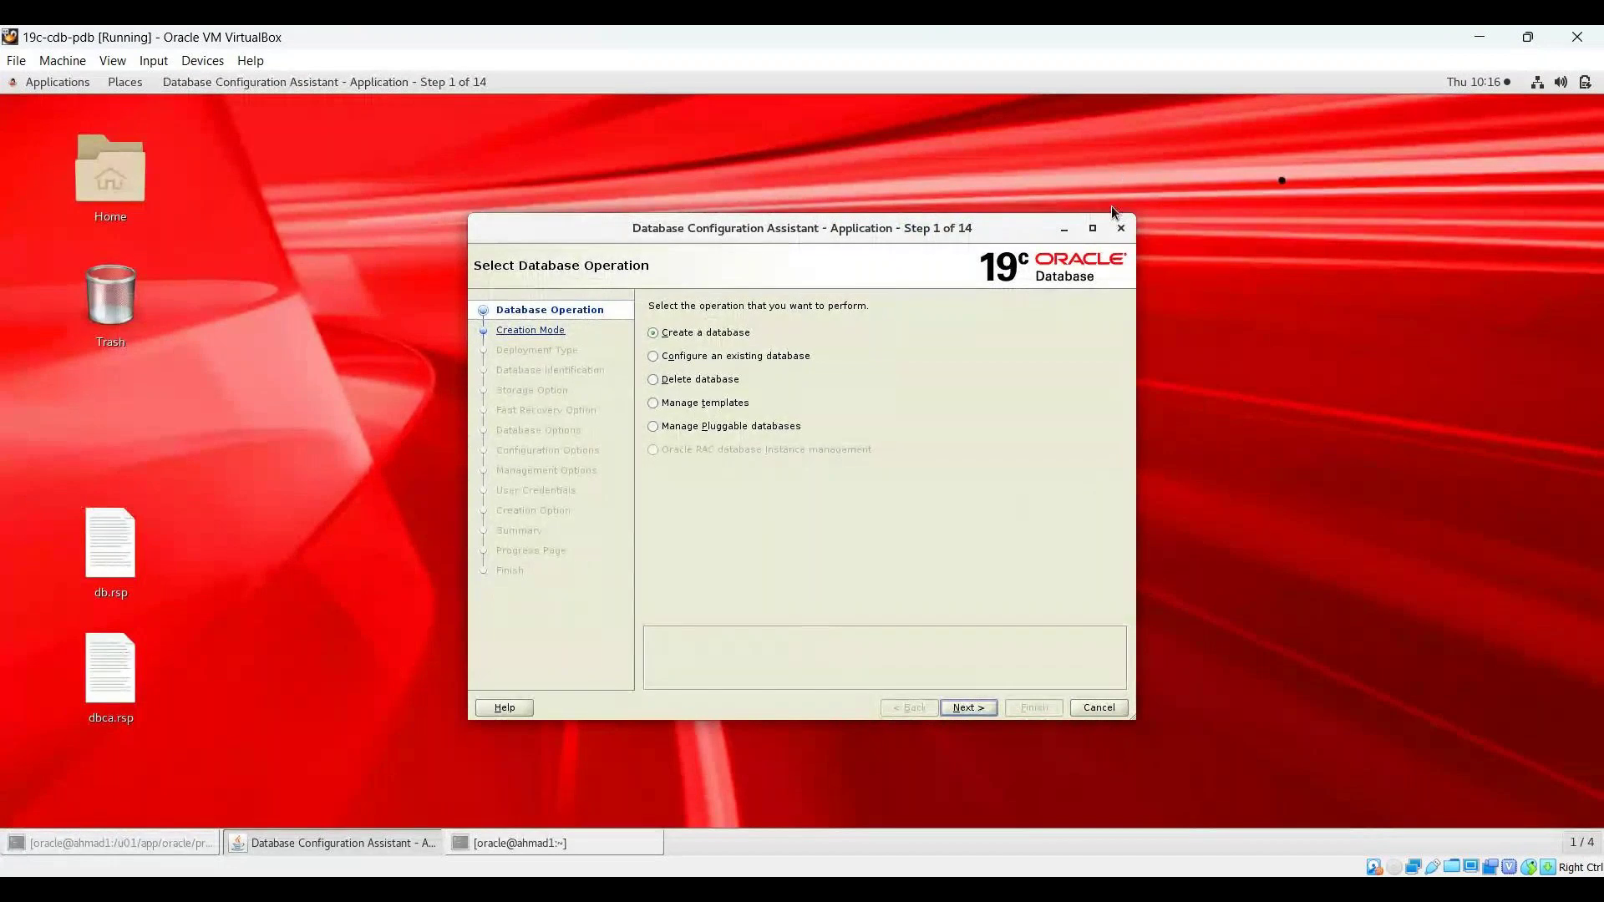
click(1092, 229)
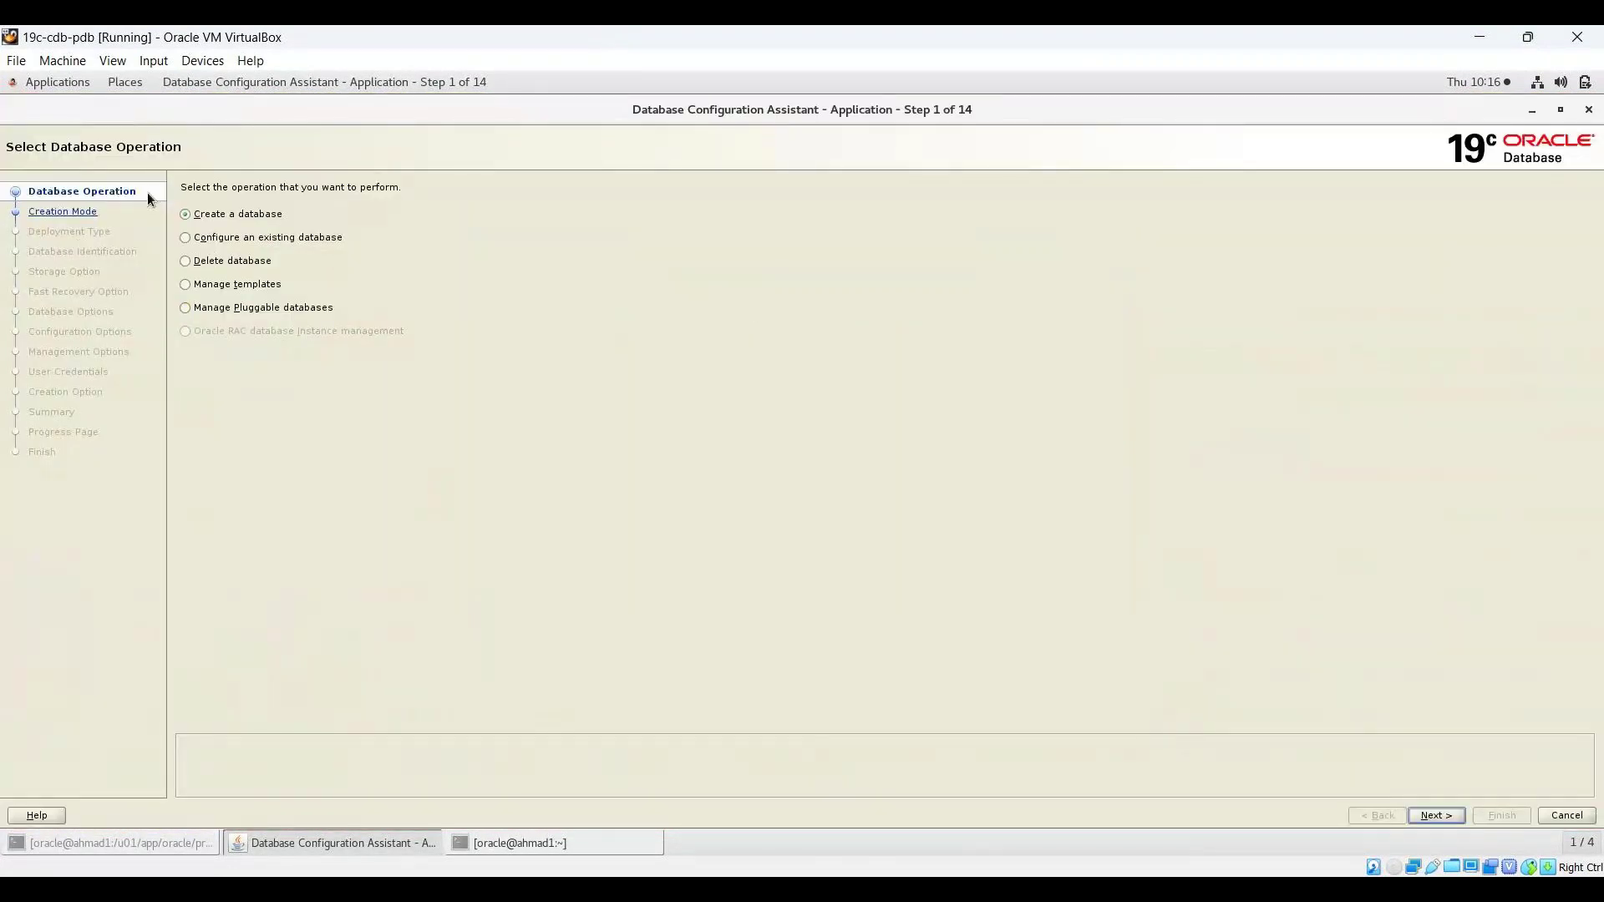
- Choose the Delete database operation and advance to database selection
click(181, 239)
click(184, 261)
click(186, 285)
click(184, 308)
click(185, 262)
click(1435, 815)
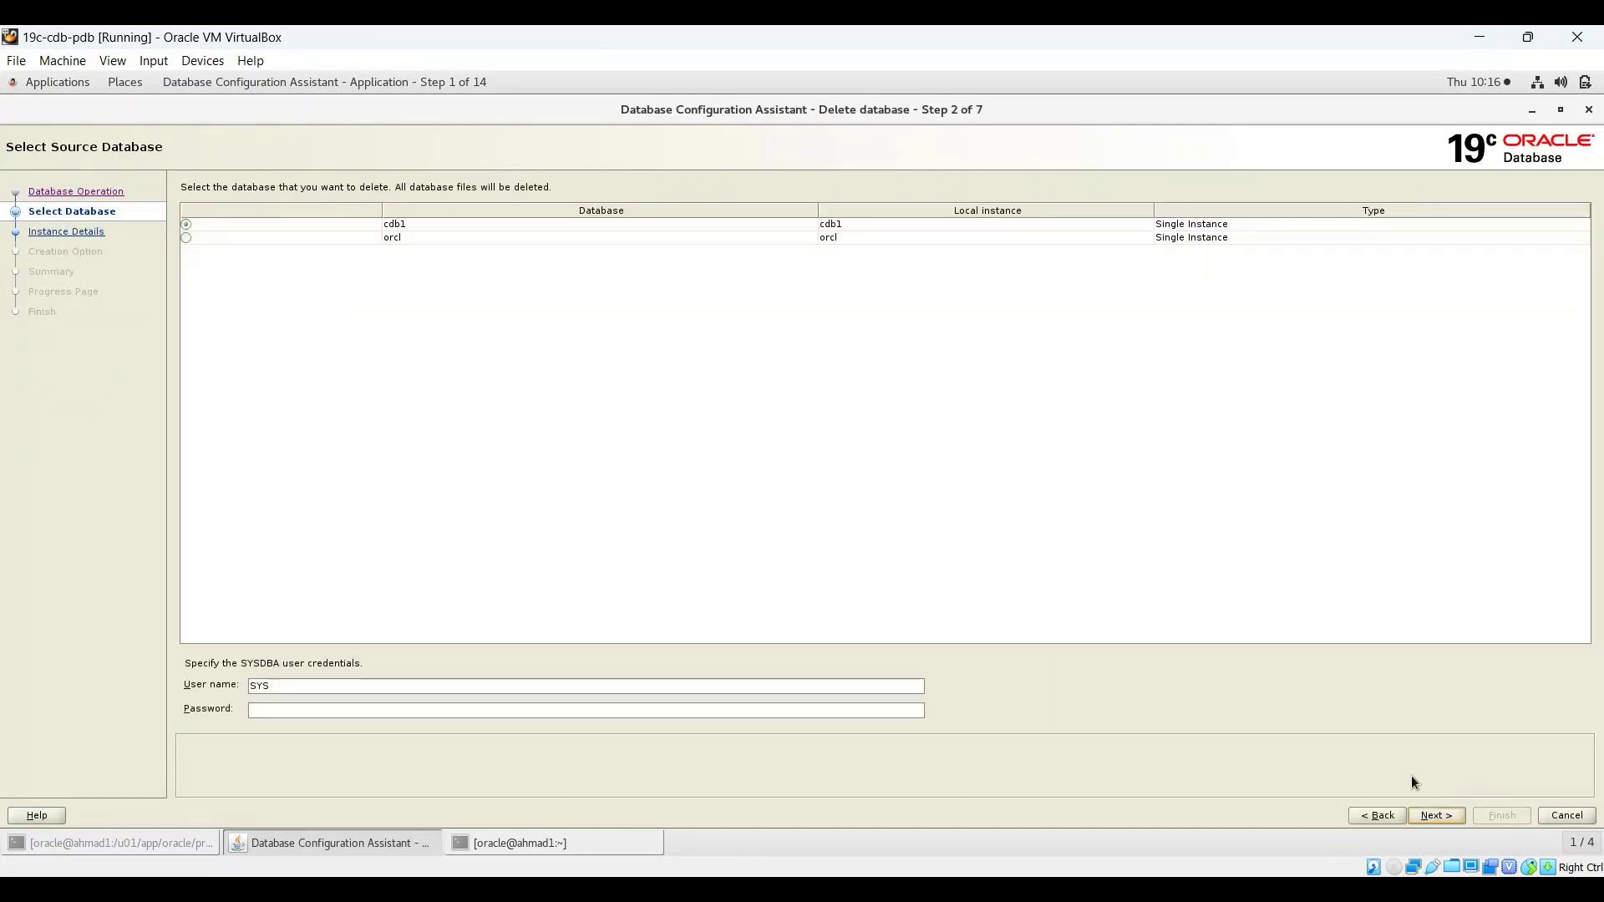
- Select the orcl database, enter the SYS password, and continue to management options
click(205, 241)
click(312, 706)
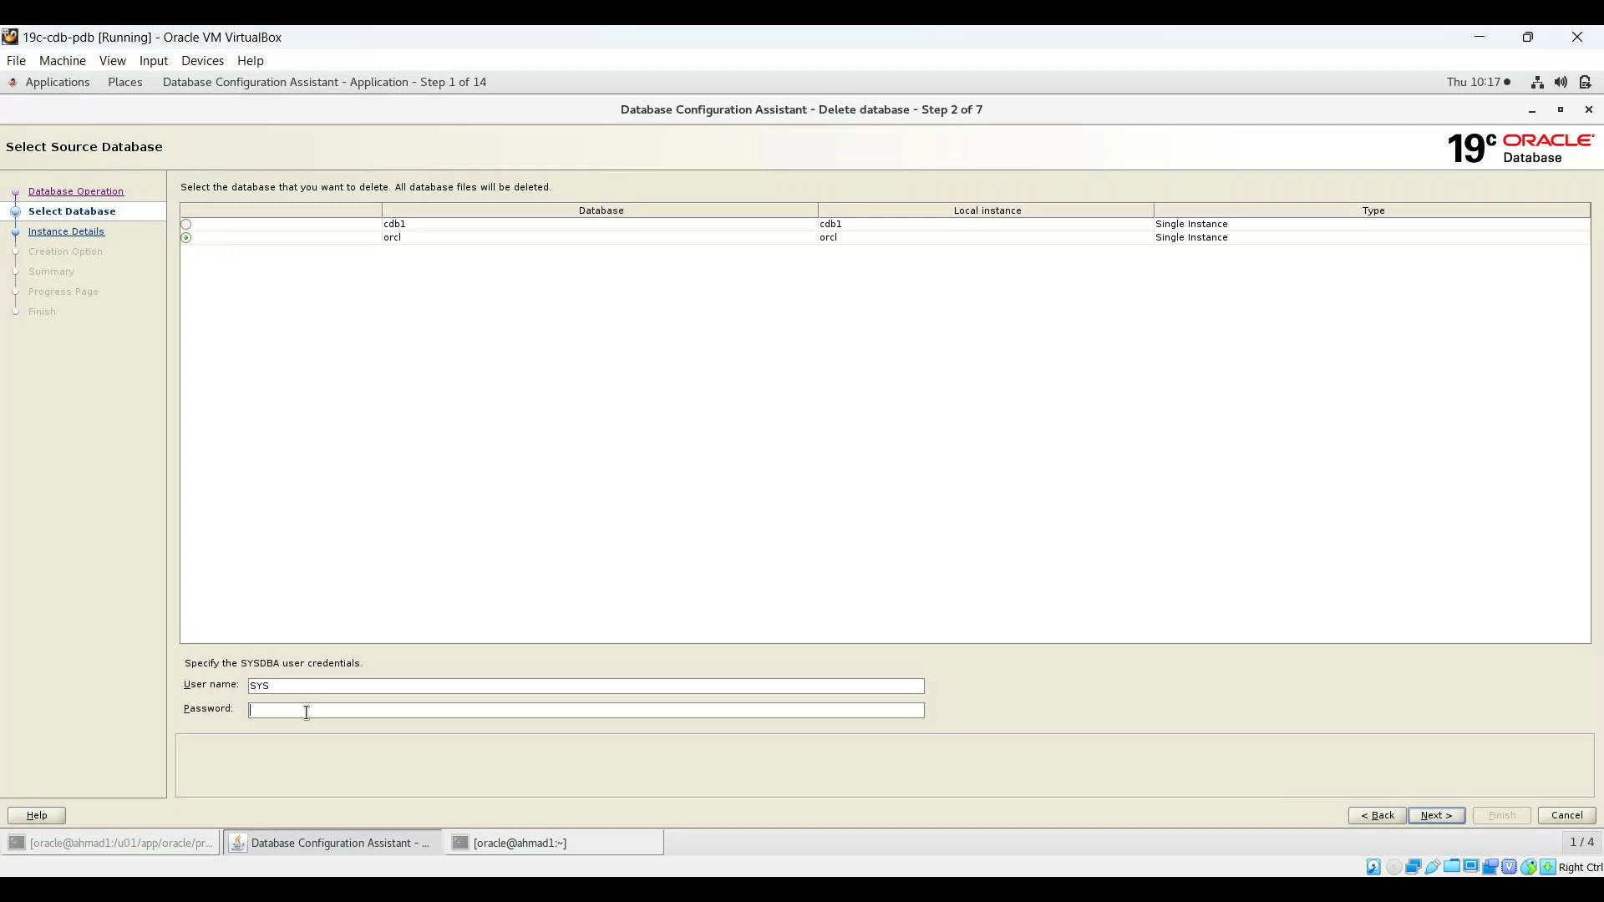
text(o)
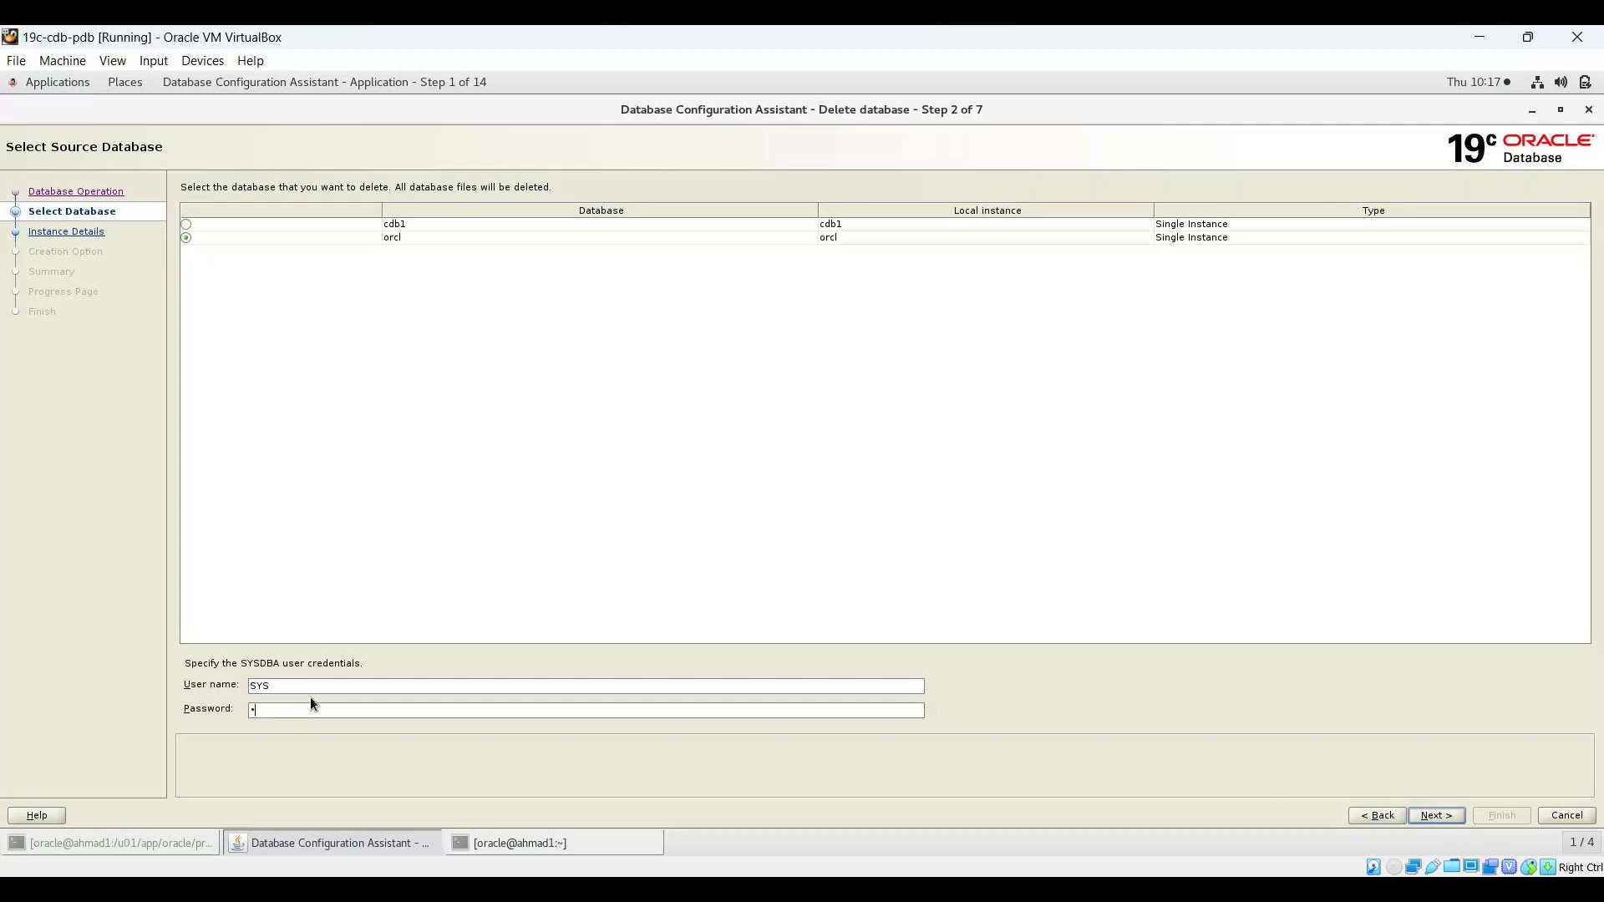
click(1437, 816)
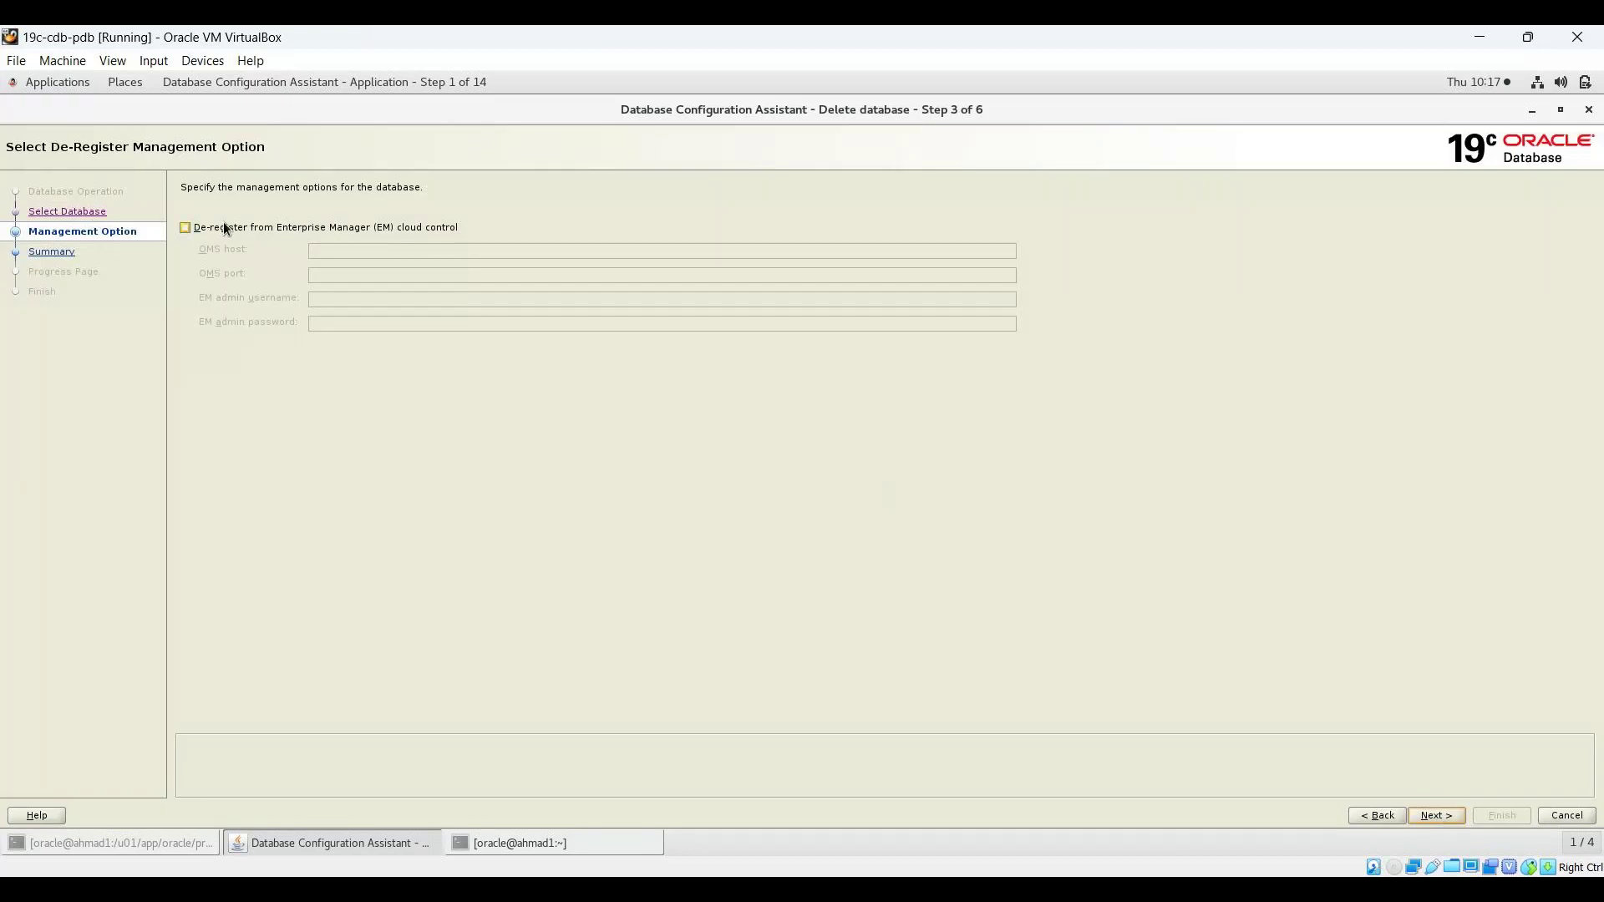
- Review orcl's control files and datafiles on the Summary and start the deletion
click(1429, 820)
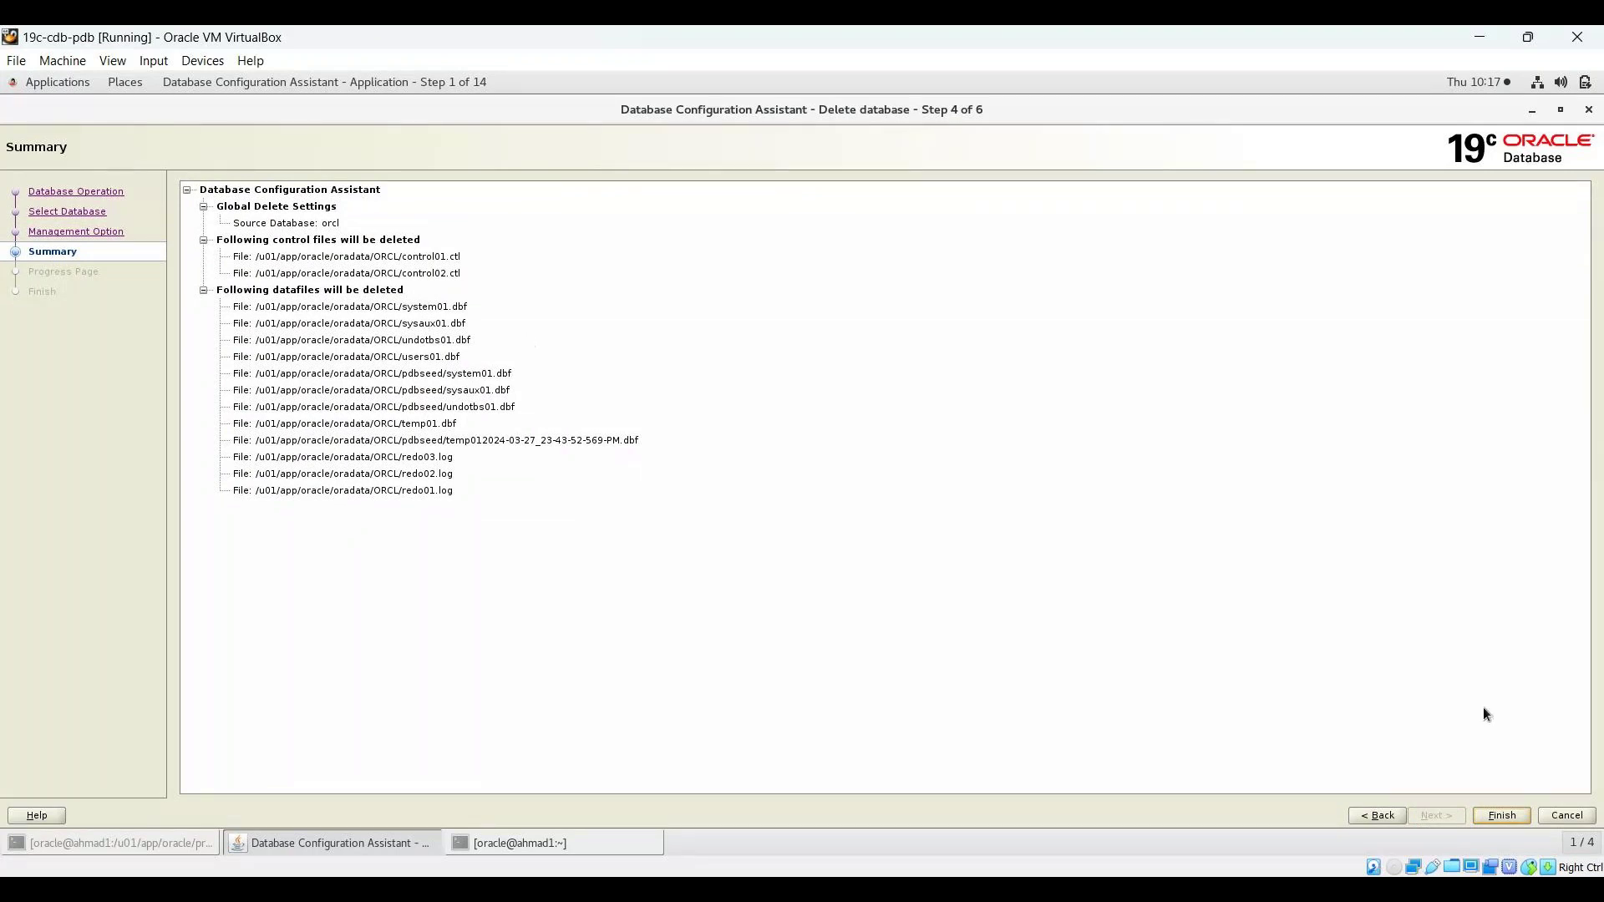
click(1493, 820)
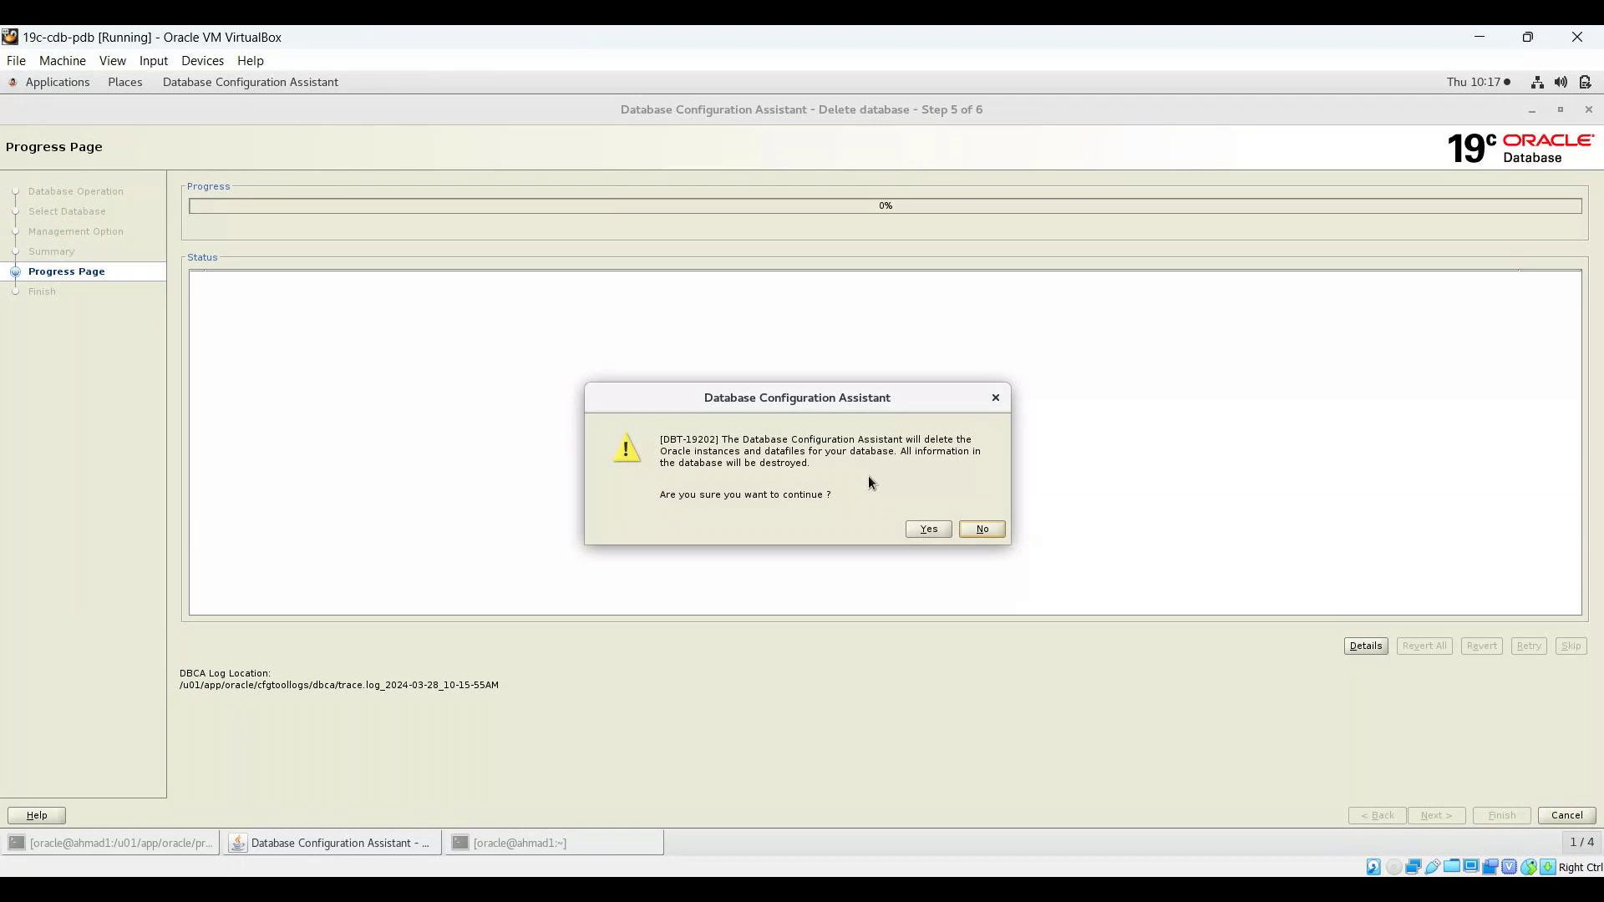
- Confirm the DBT-19202 deletion warning and close DBCA once deletion completes
click(933, 528)
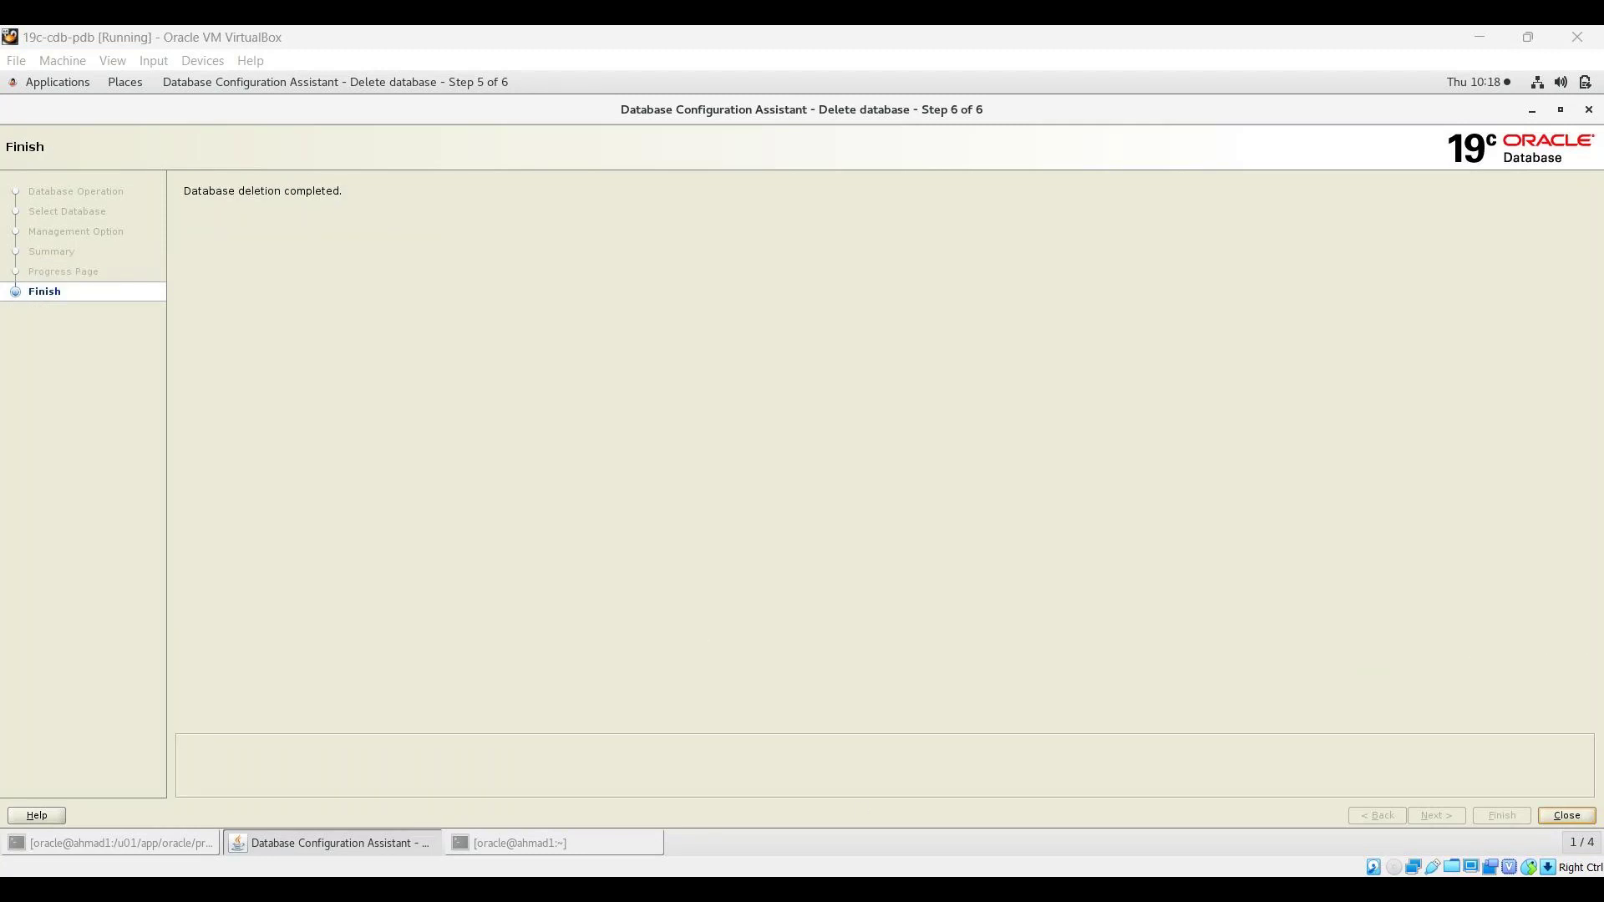
click(1572, 817)
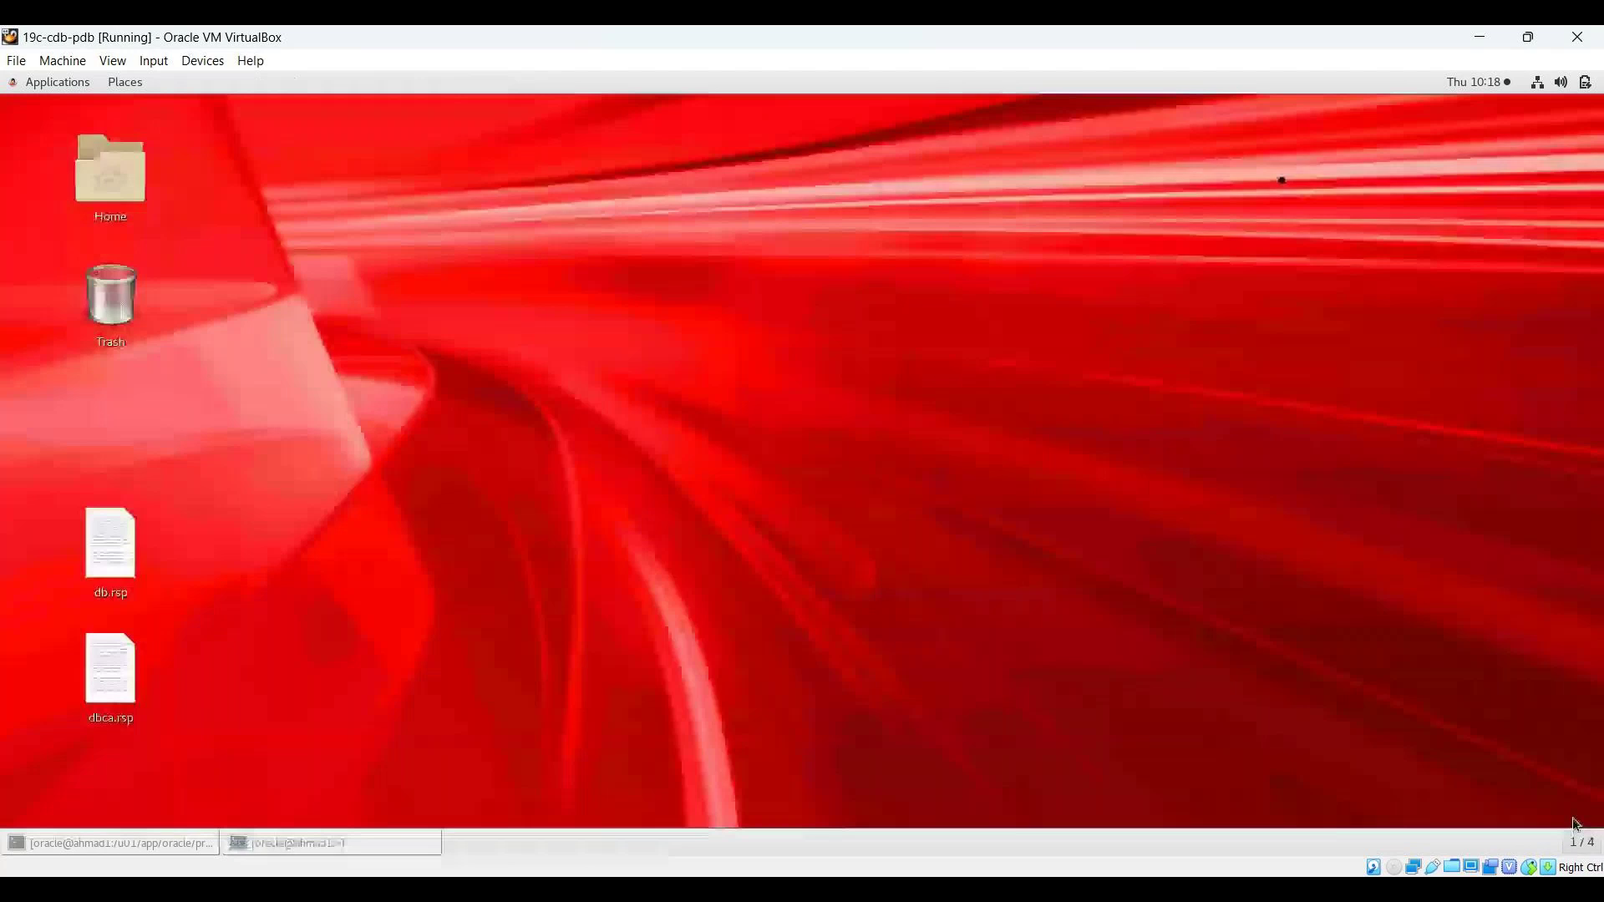
- Clear the home terminal, display /etc/oratab showing only cdb1, then switch to the bin terminal
click(326, 840)
text(clear)
key(Return)
key(Return)
text(cat /)
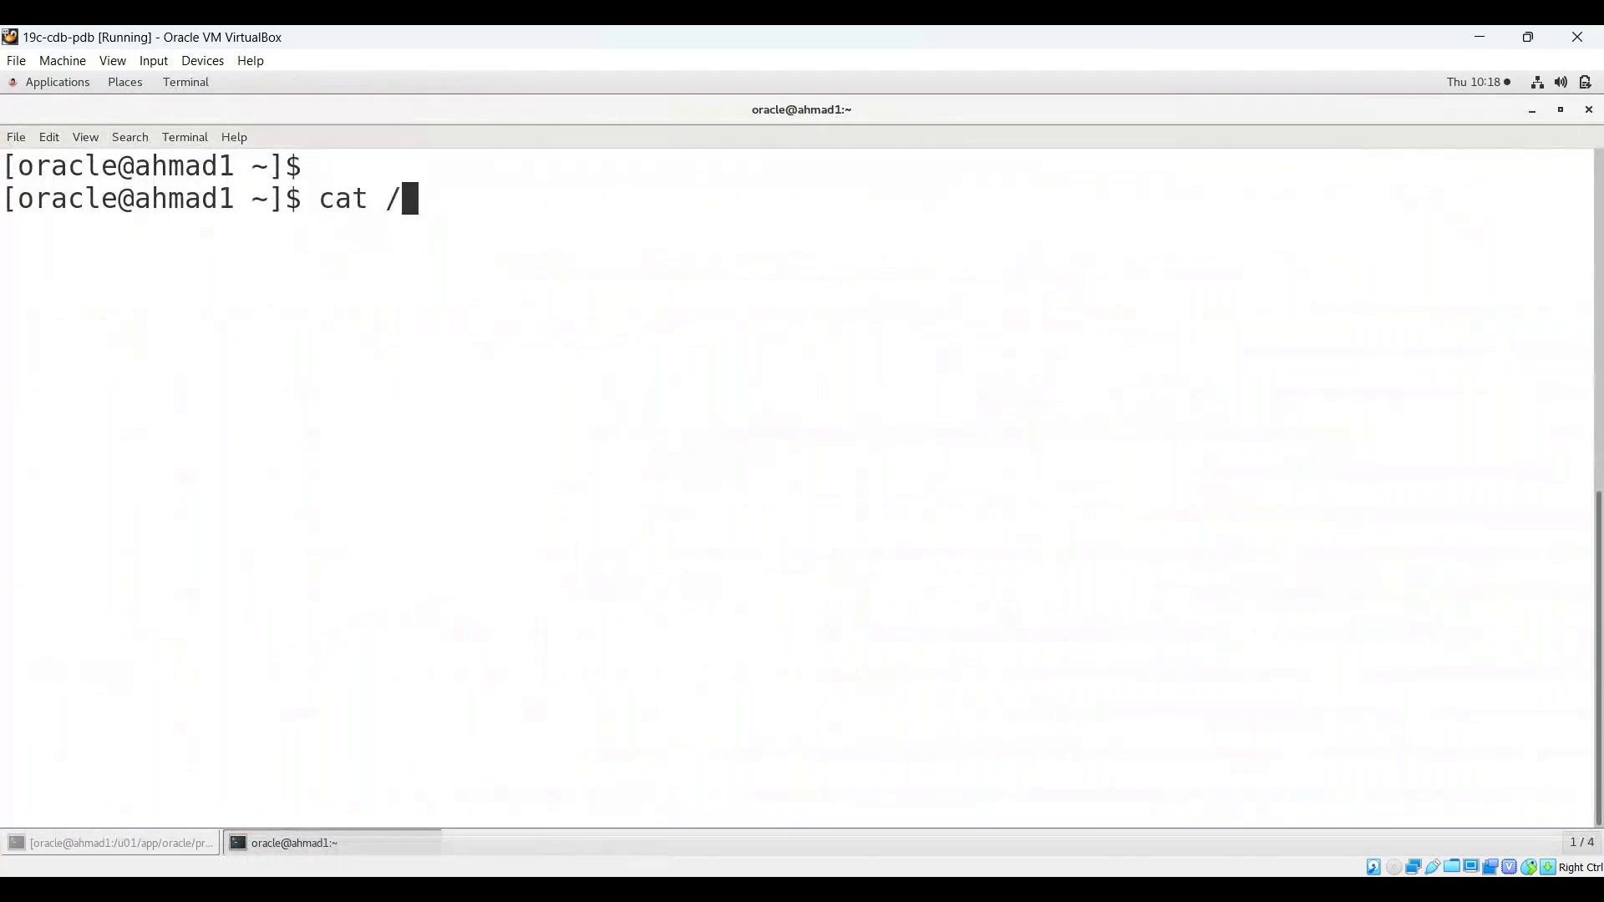
text(etc/oratab)
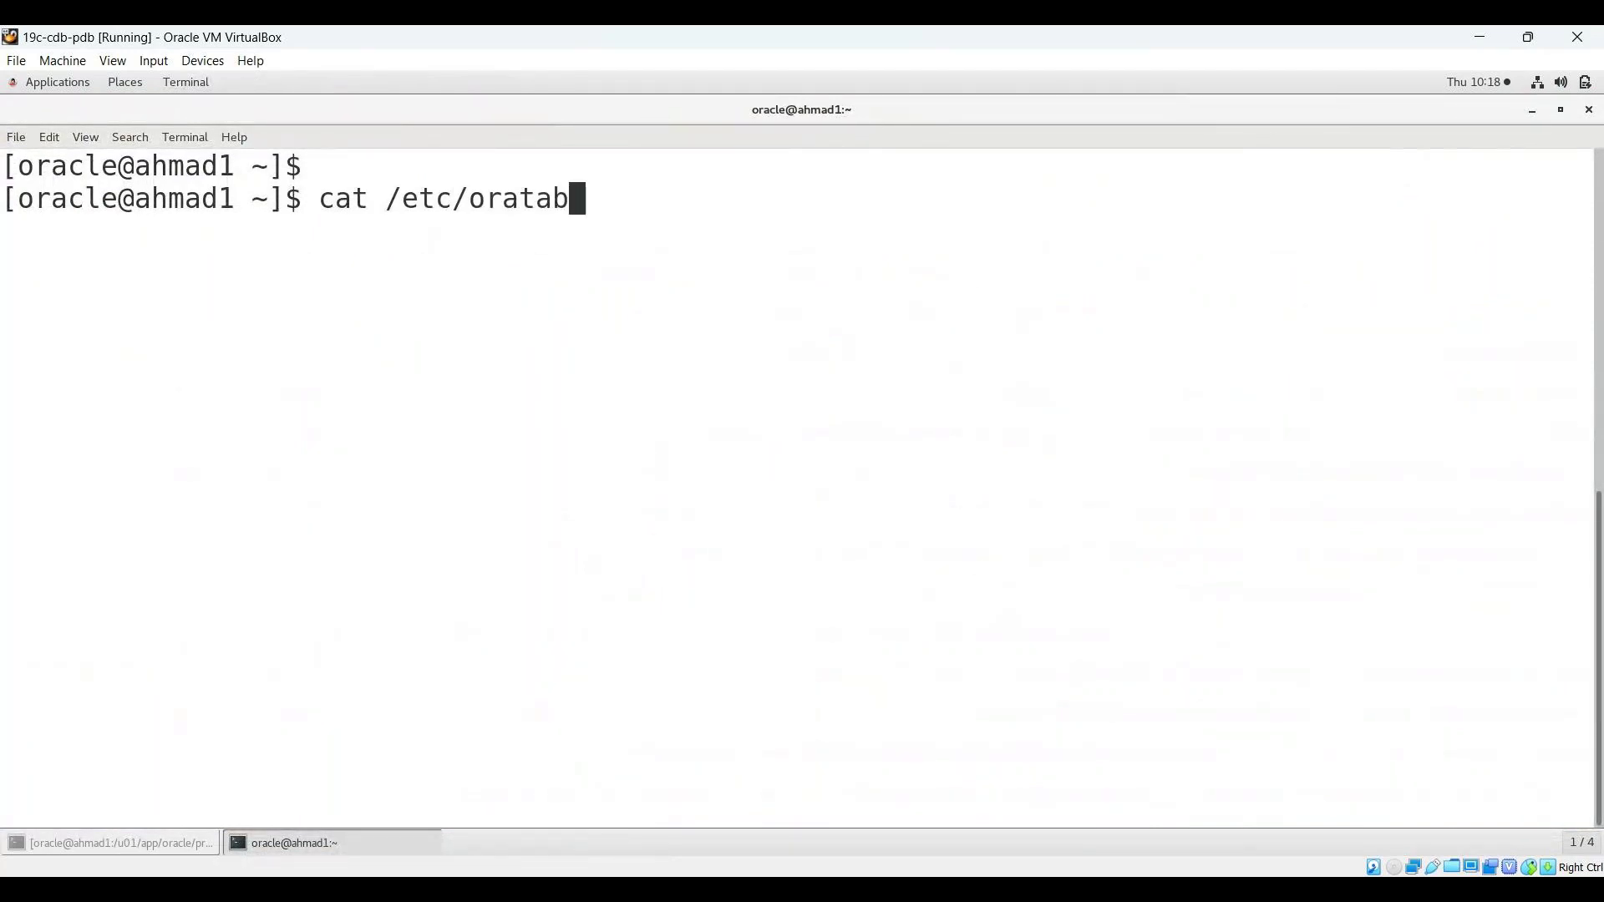
key(Return)
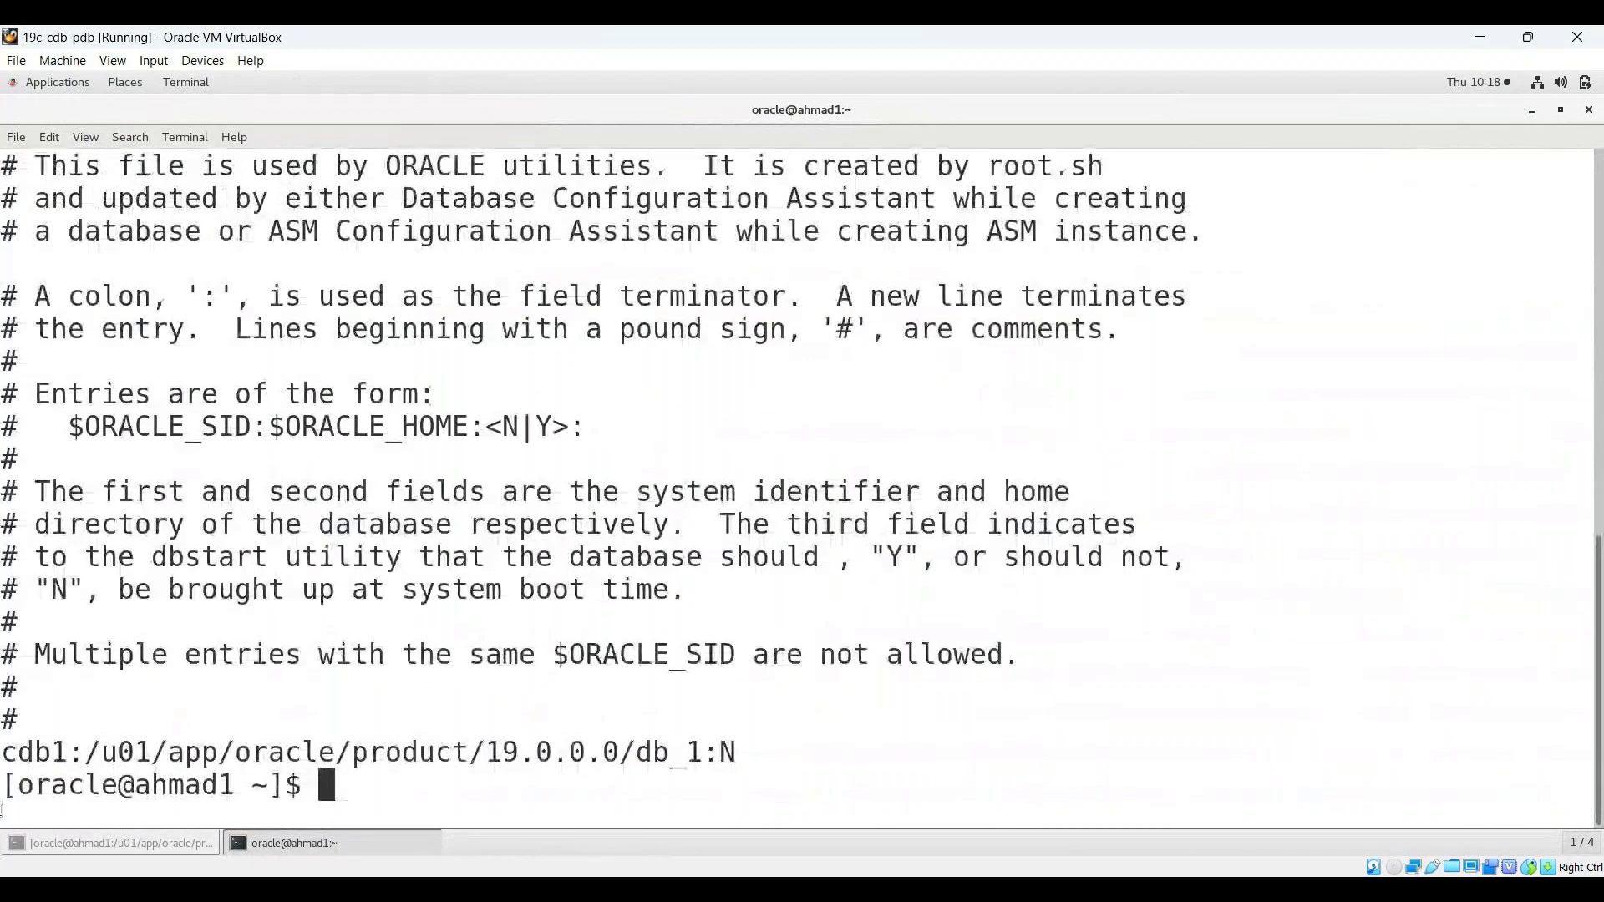
triple_click(943, 739)
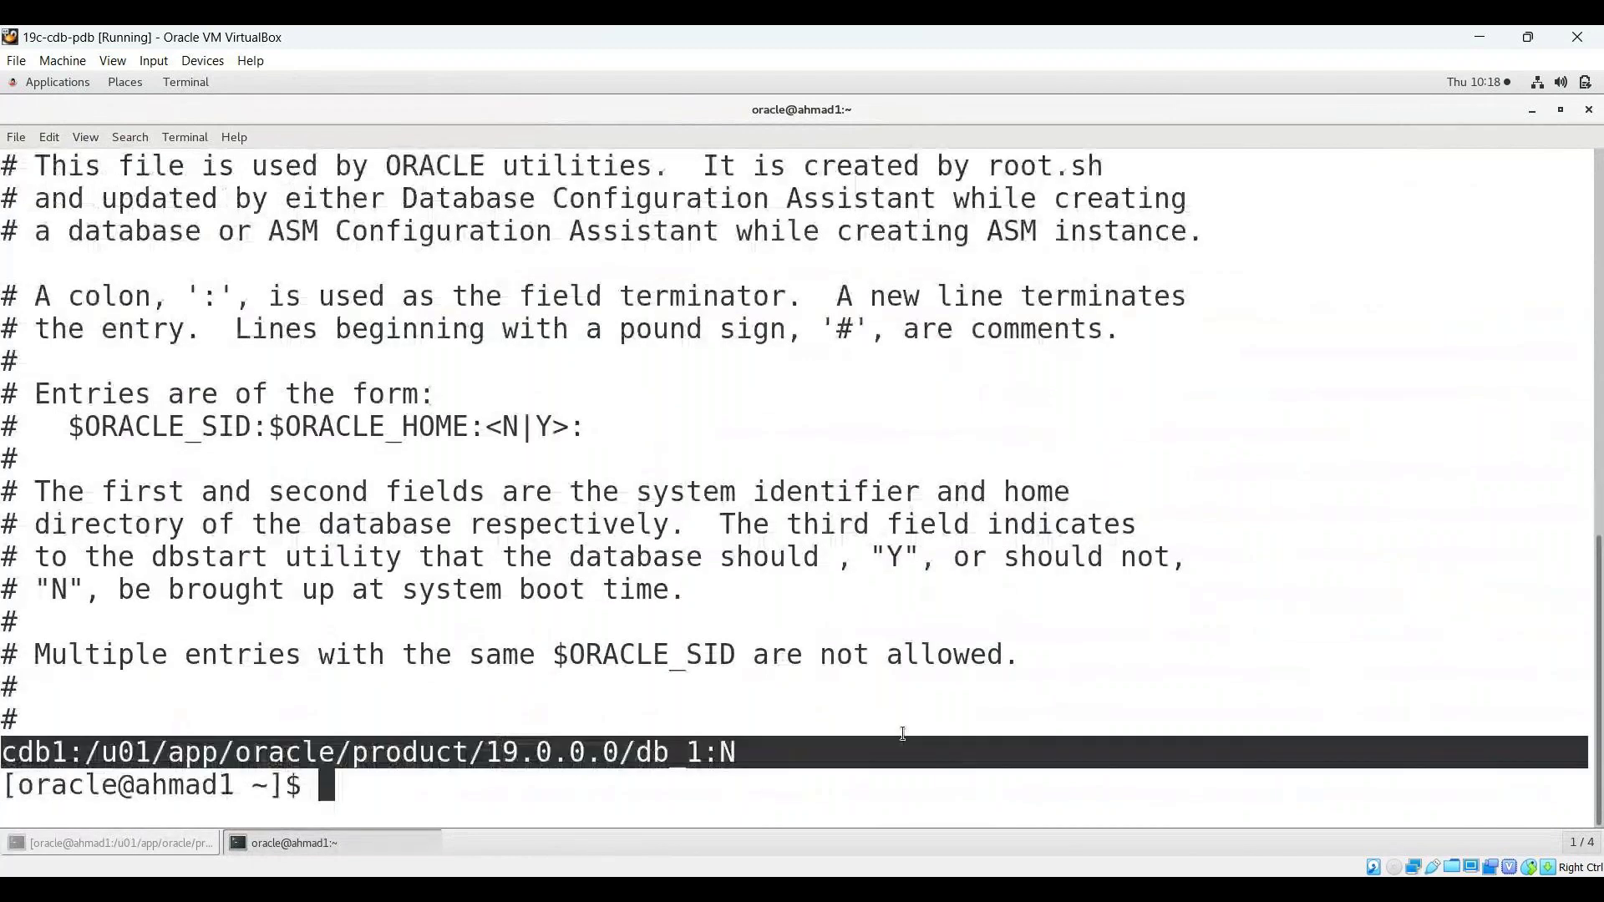
click(117, 842)
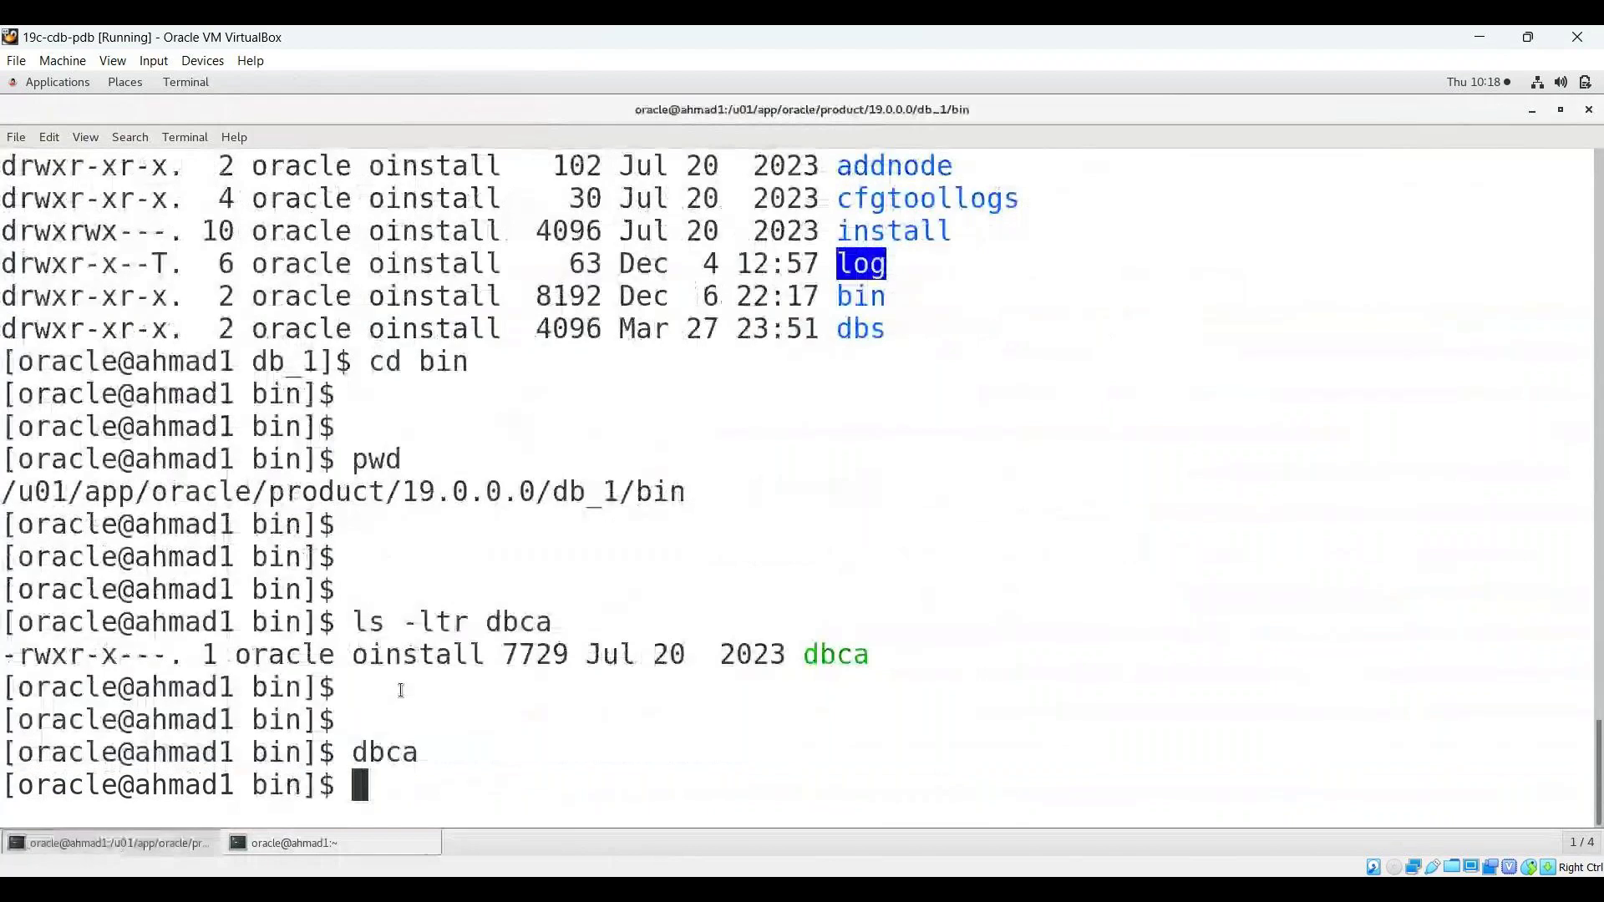
- Clear the bin terminal and rerun dbca from command history
text(clear)
key(Return)
key(Up)
key(Up)
key(Return)
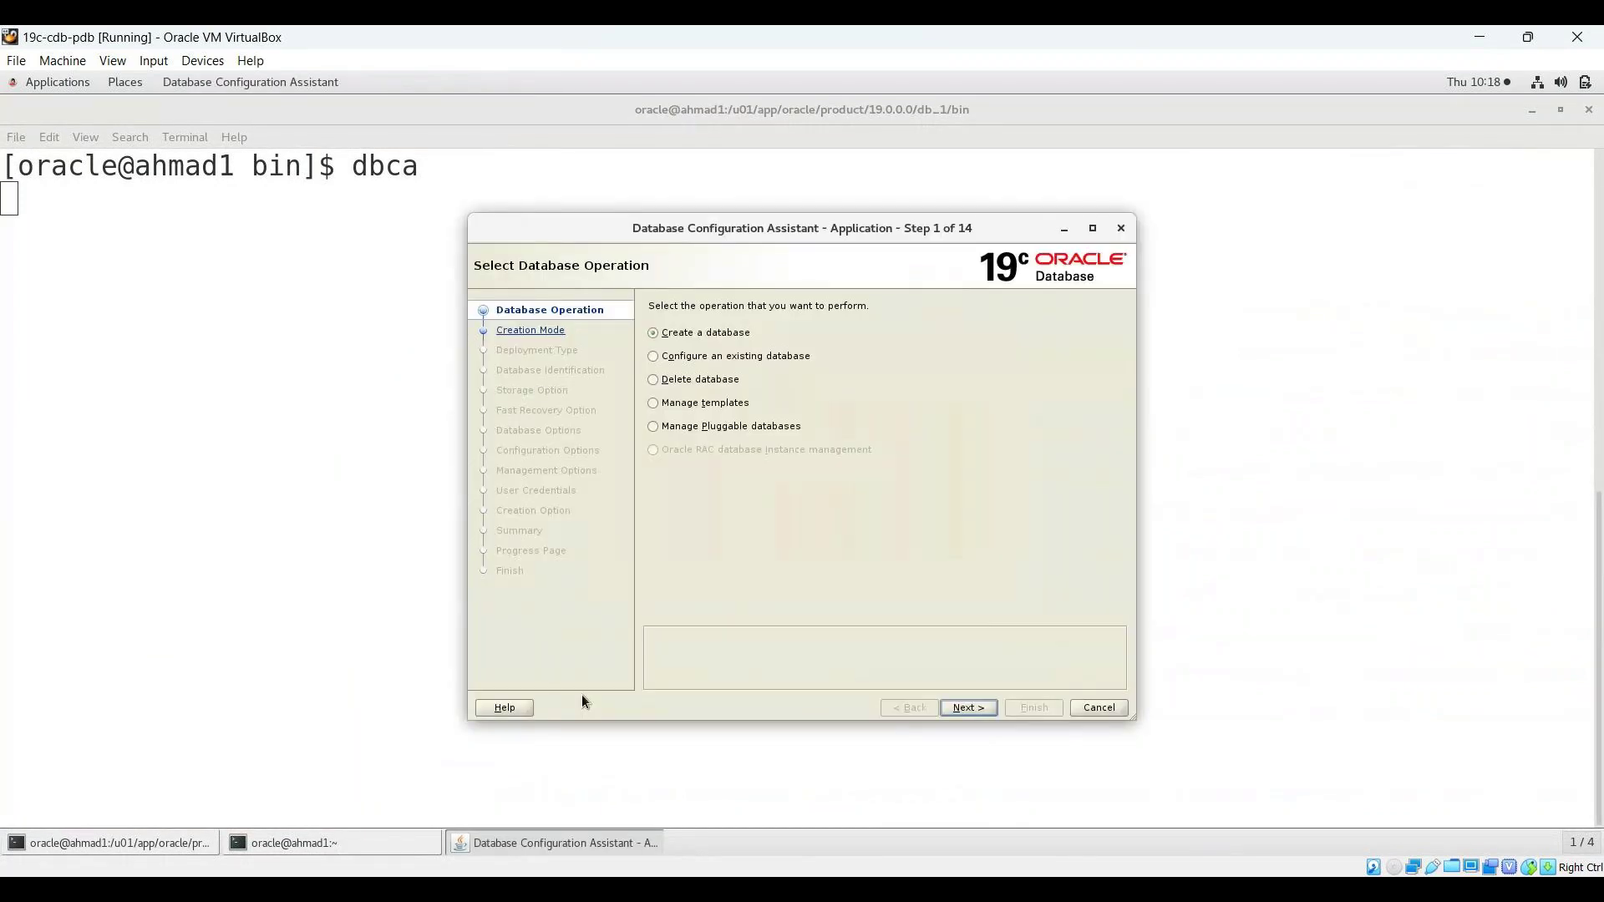
- Minimize both terminals, maximize DBCA, and continue with Create a database
click(1531, 111)
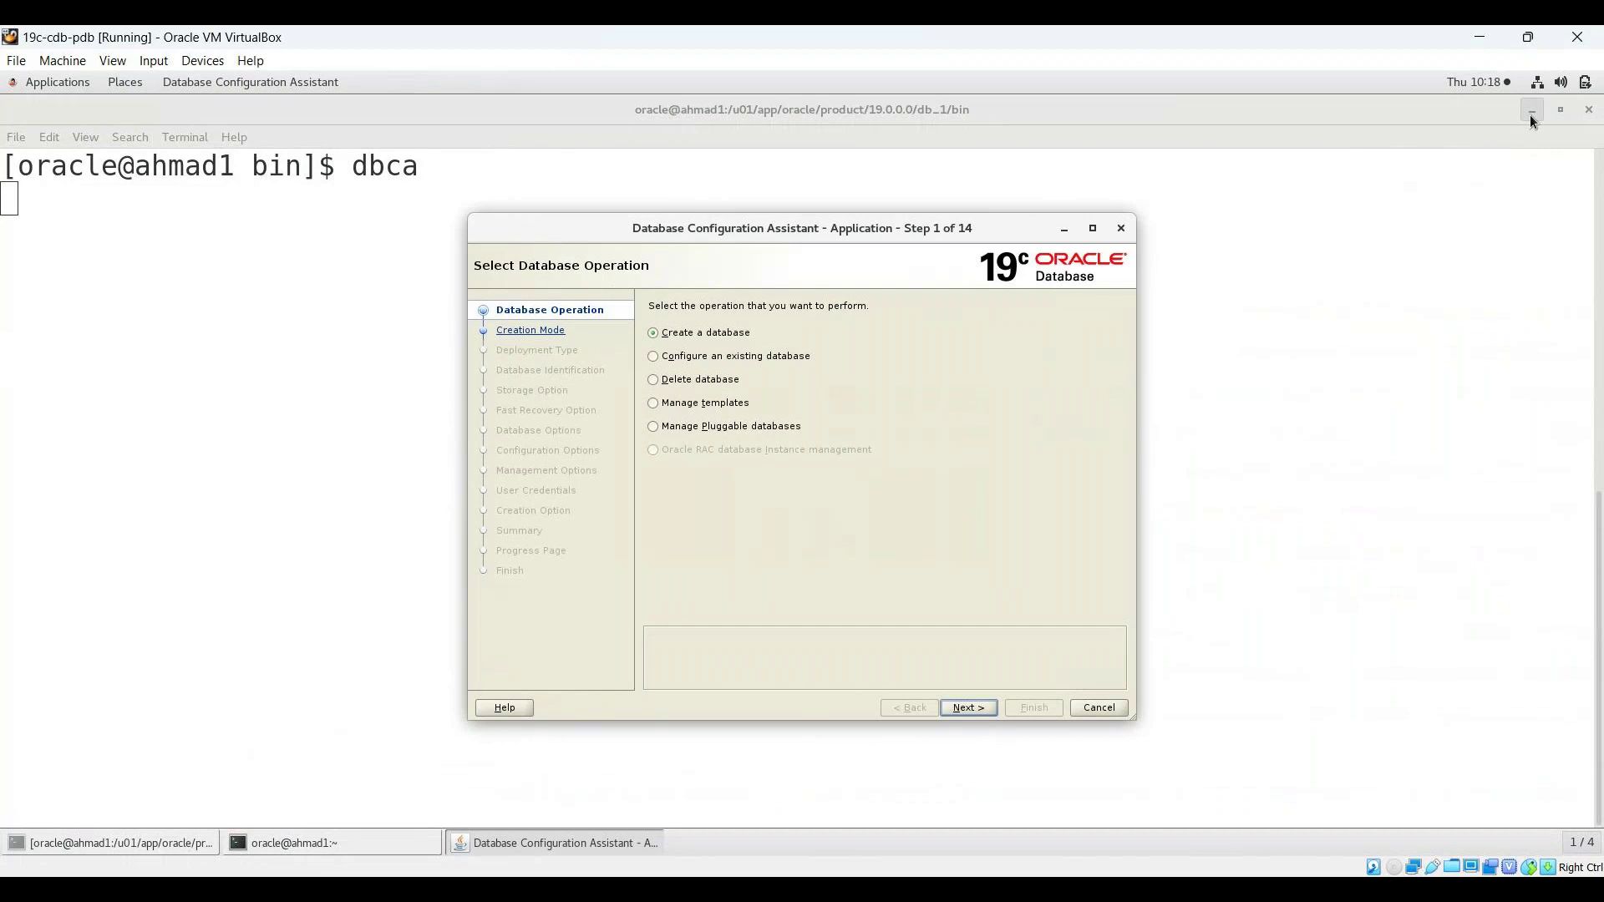
click(1532, 110)
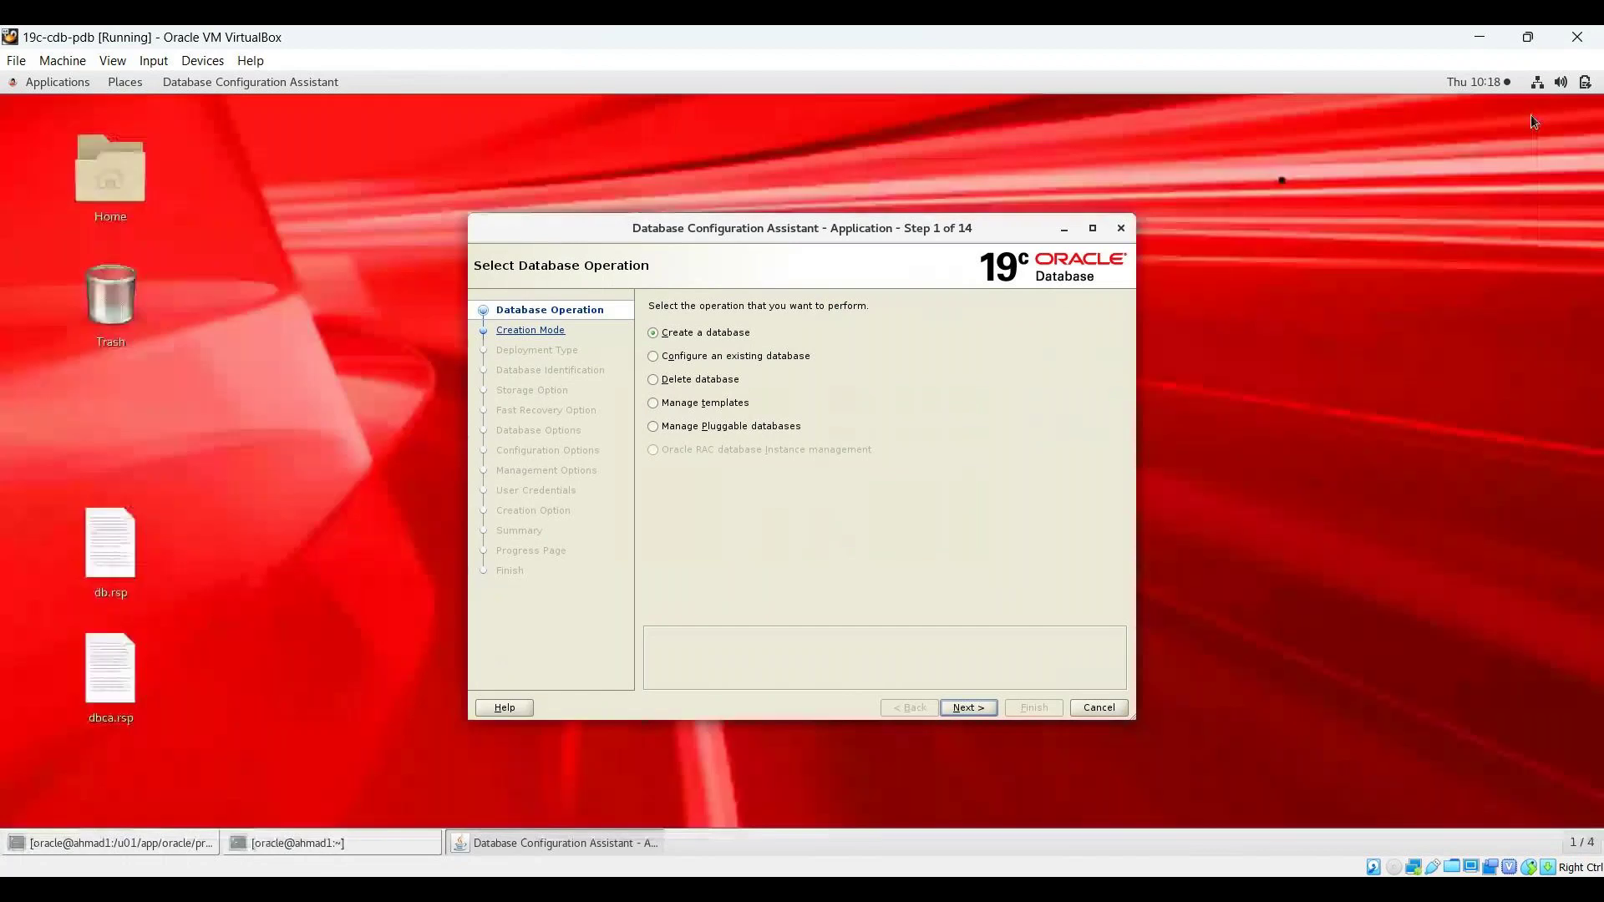
click(1092, 228)
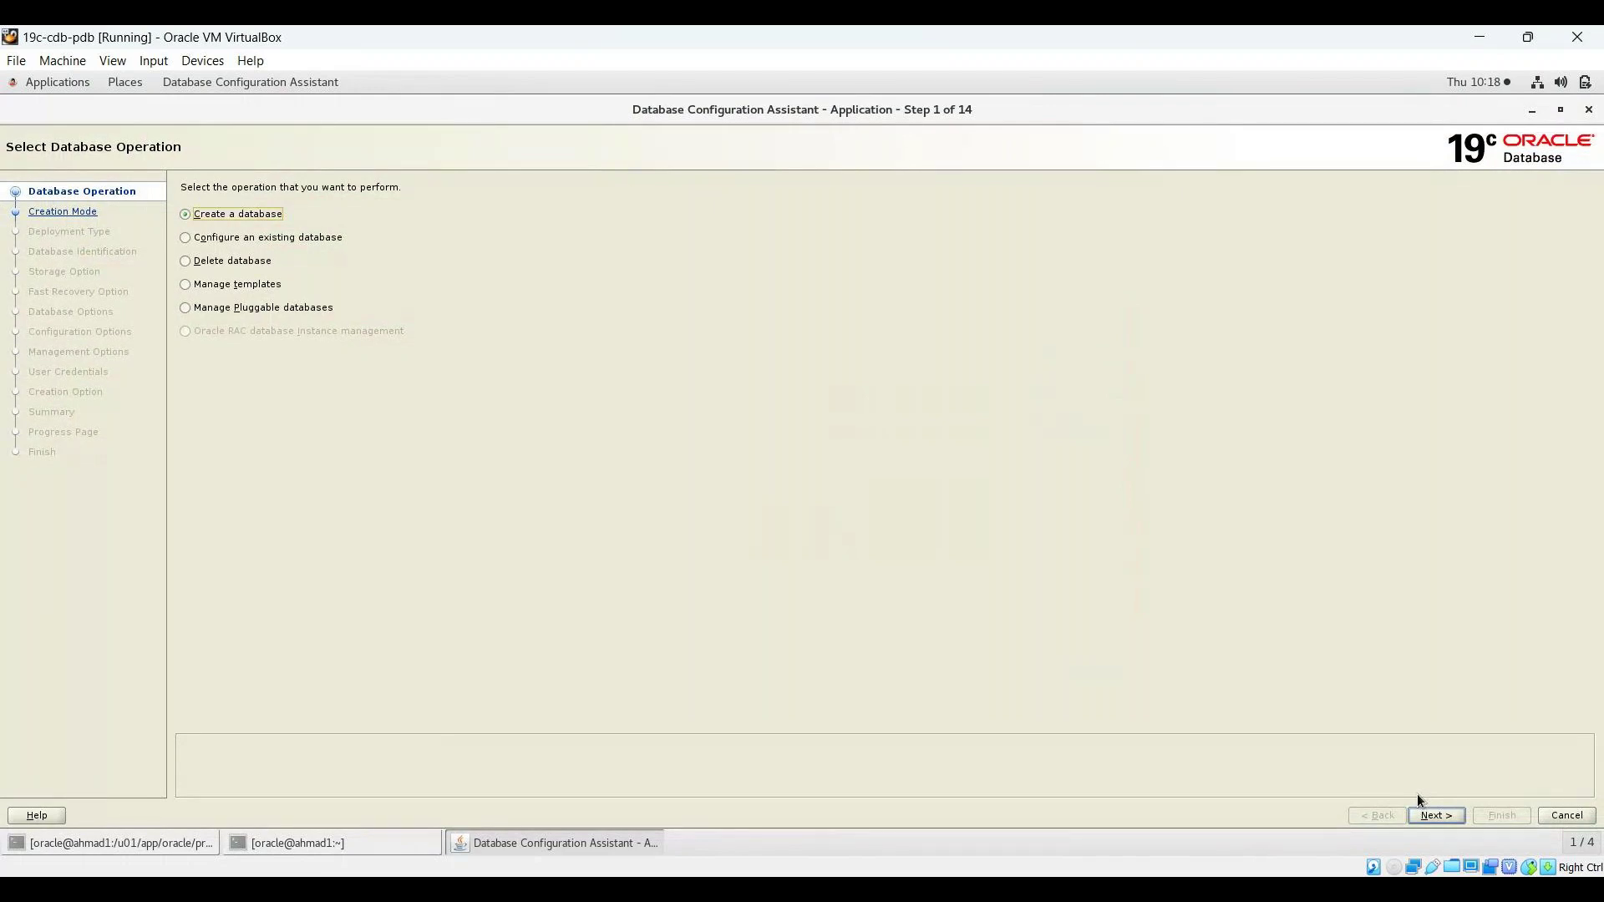
key(Return)
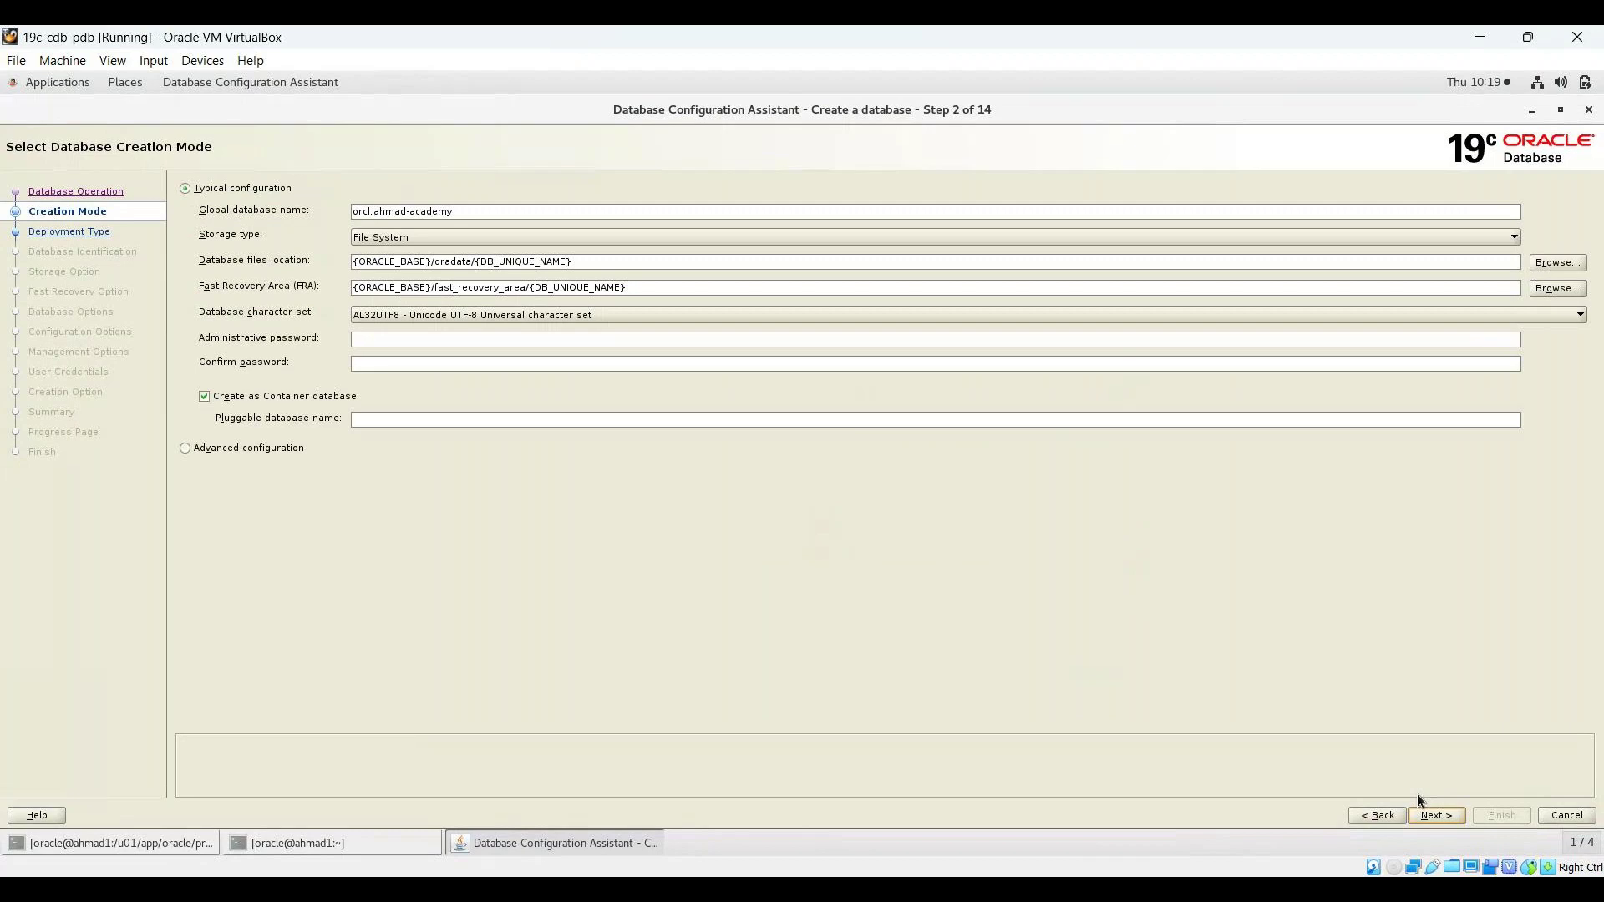
- Choose Advanced configuration with Oracle Single Instance database and the General Purpose or Transaction Processing template
key(alt+d)
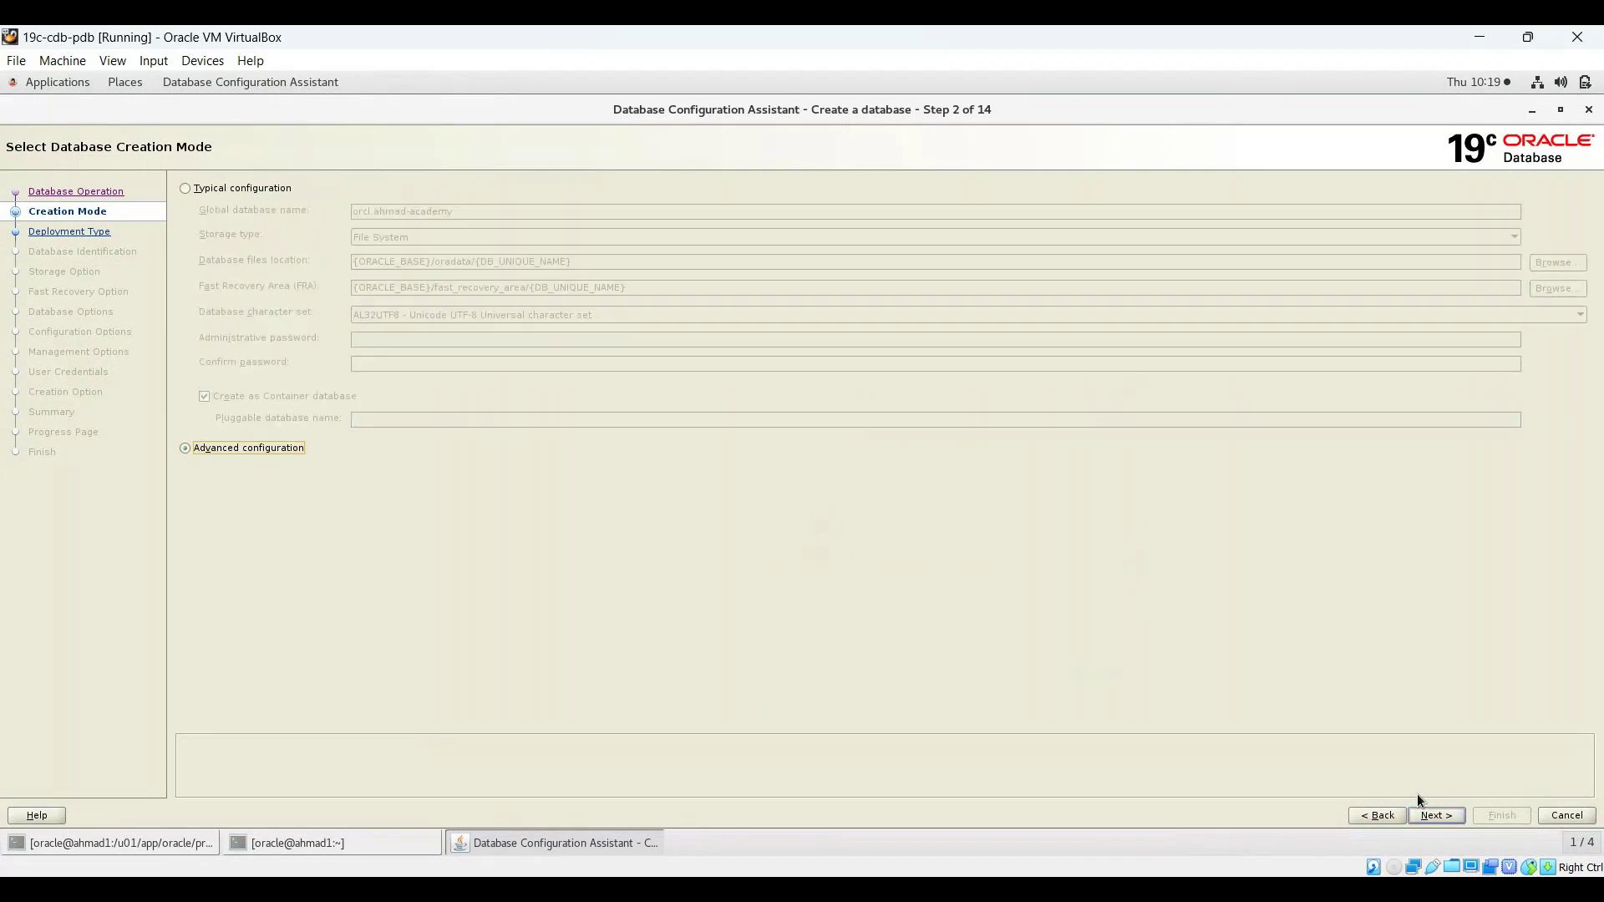
key(Return)
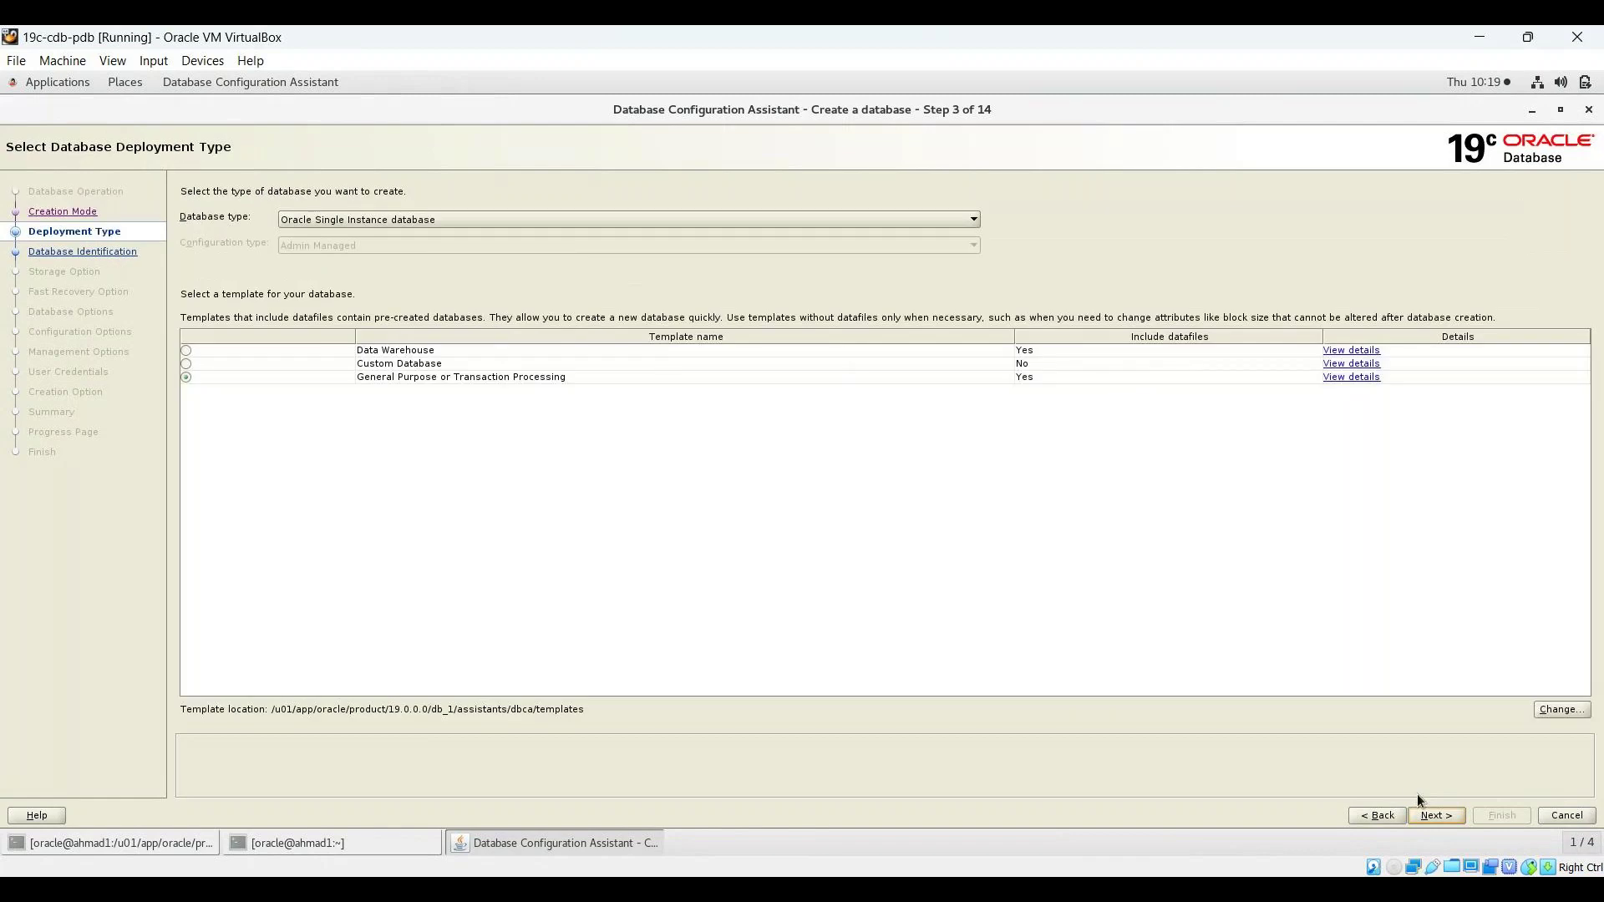
click(541, 221)
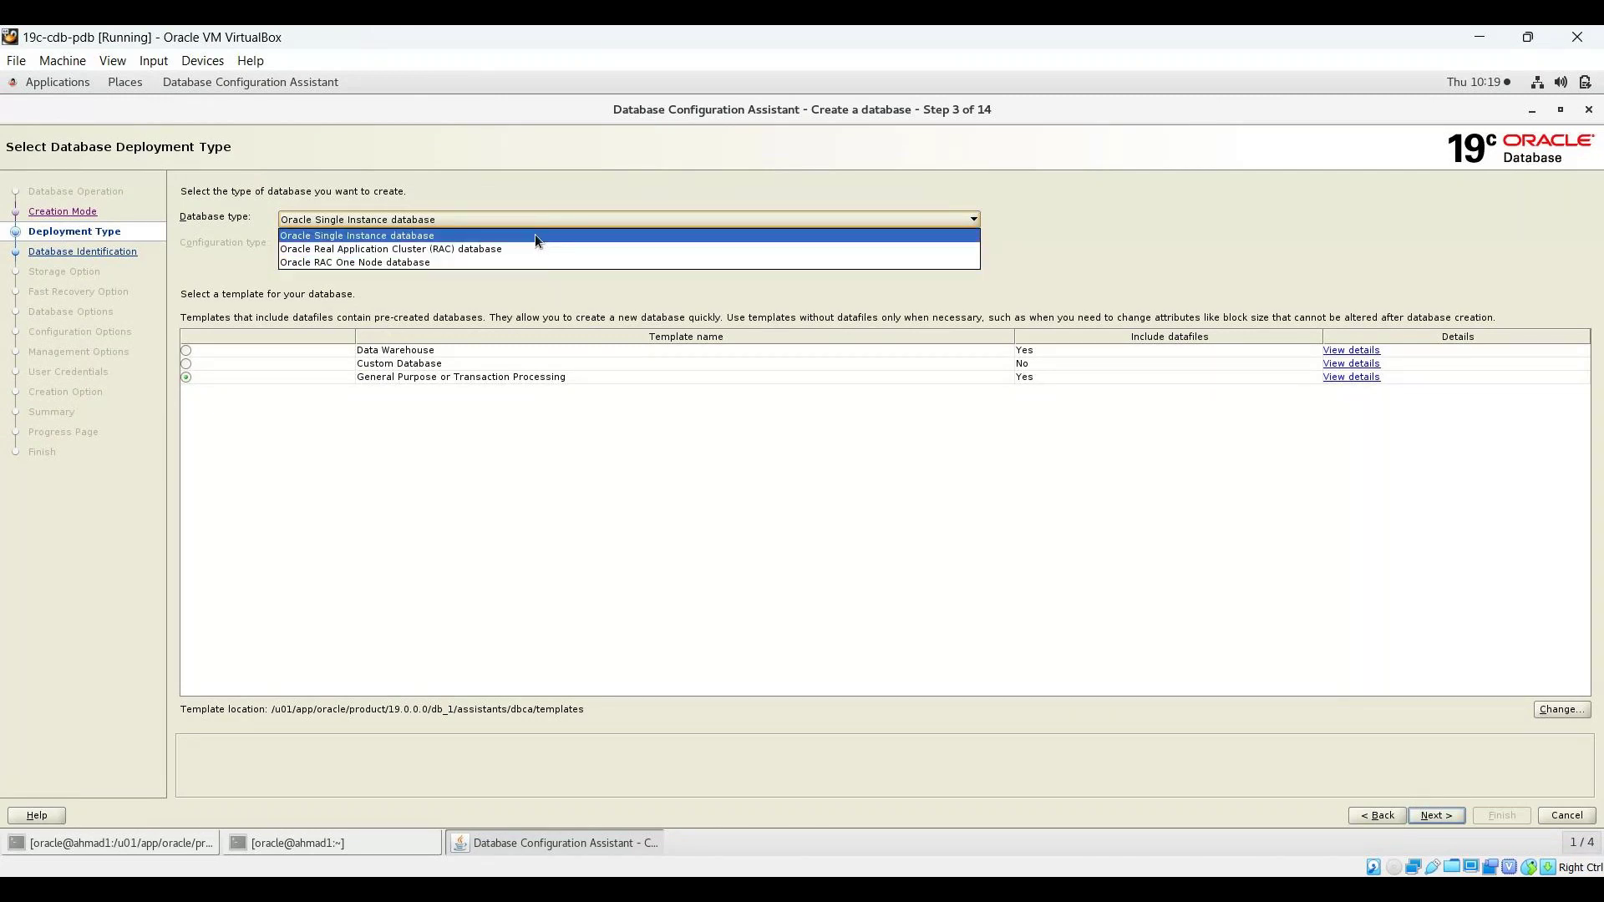
click(537, 219)
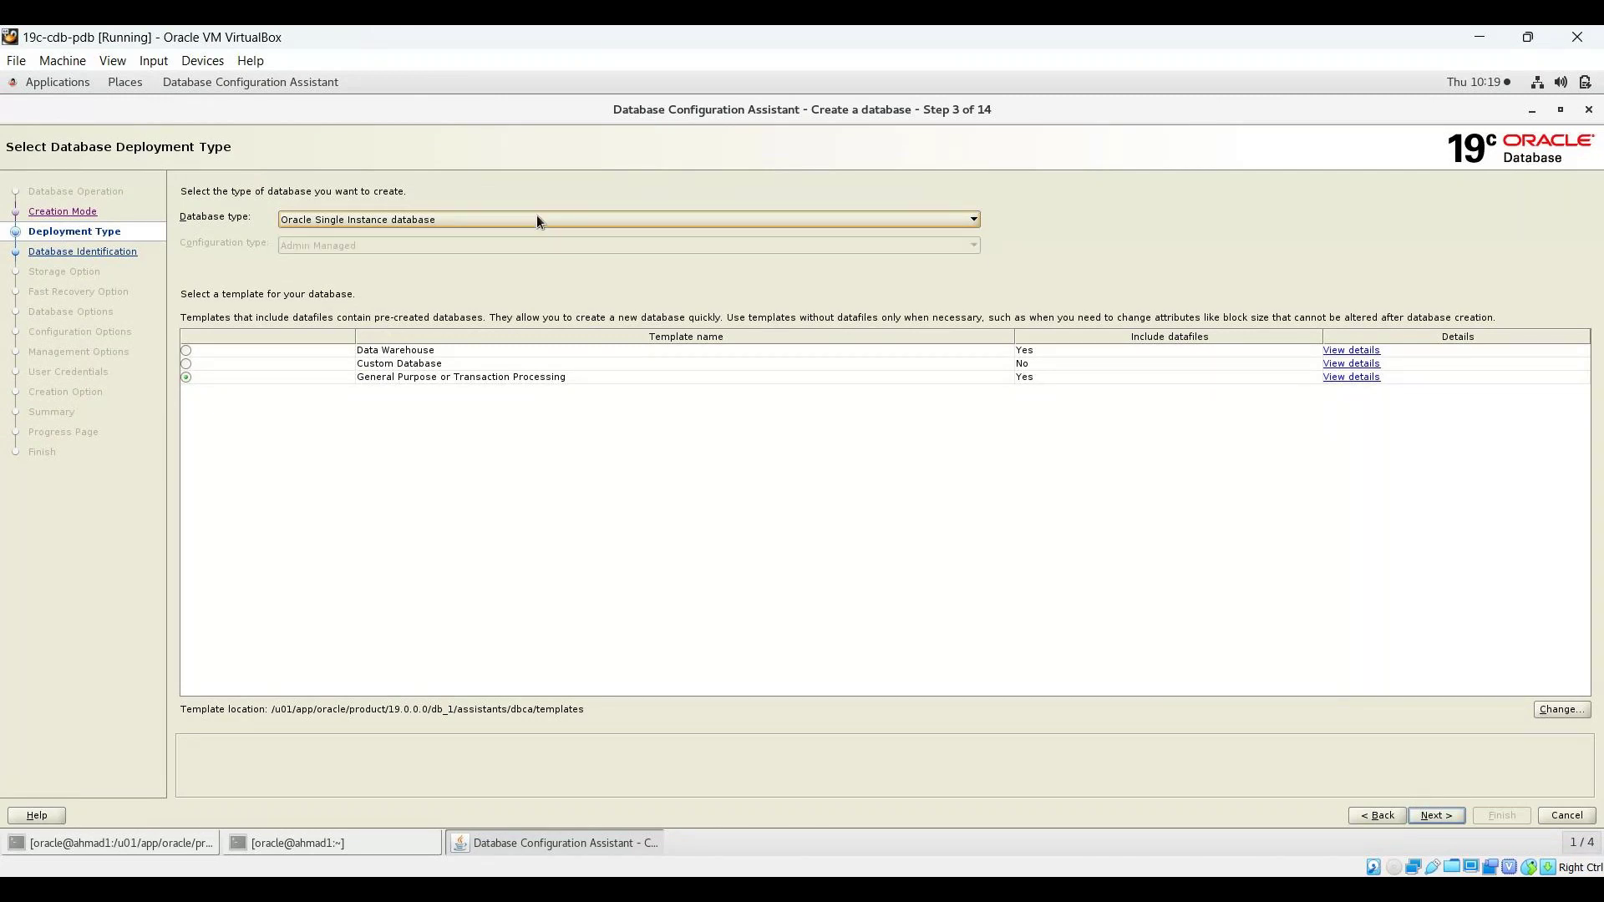
click(388, 383)
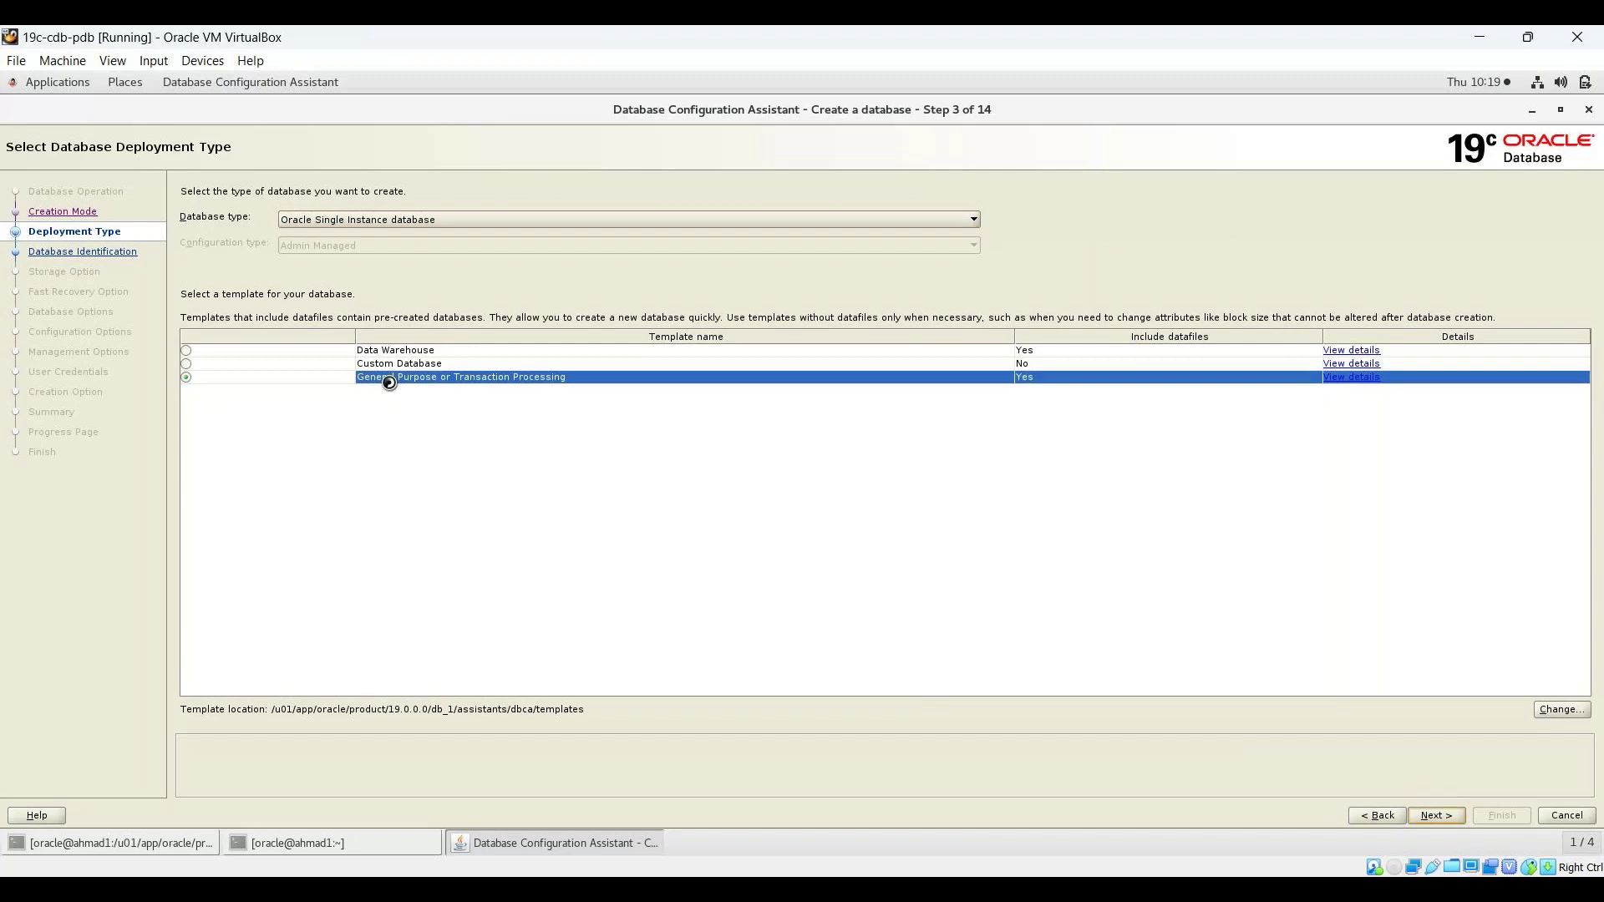
key(alt+n)
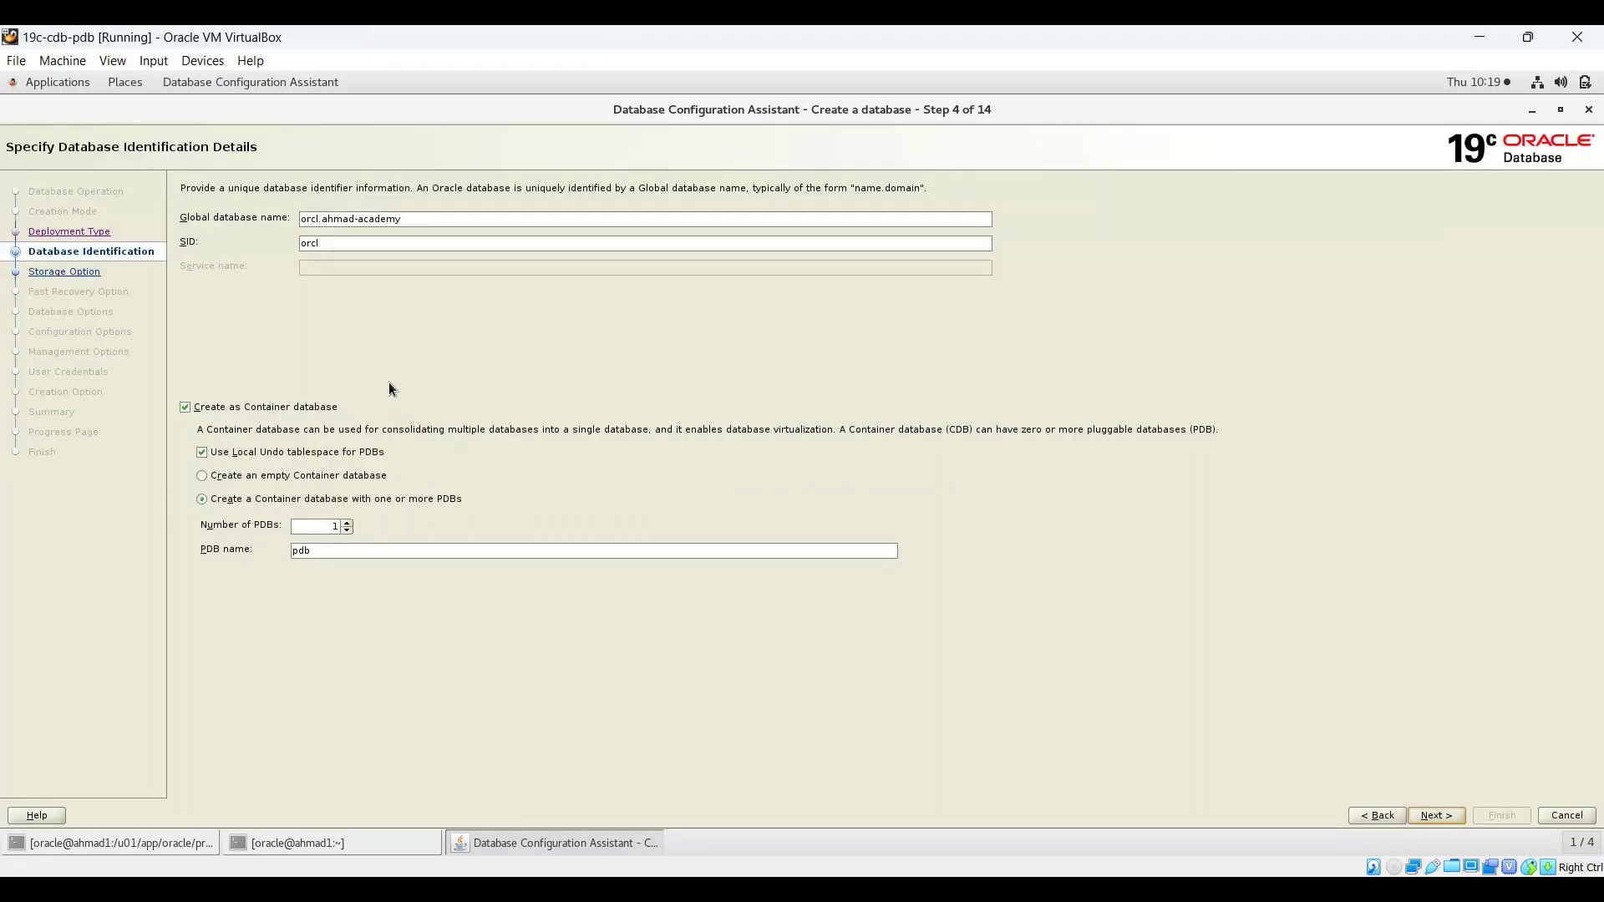
- Keep Create as Container database, disable local undo for PDBs, and choose an empty container database
click(183, 409)
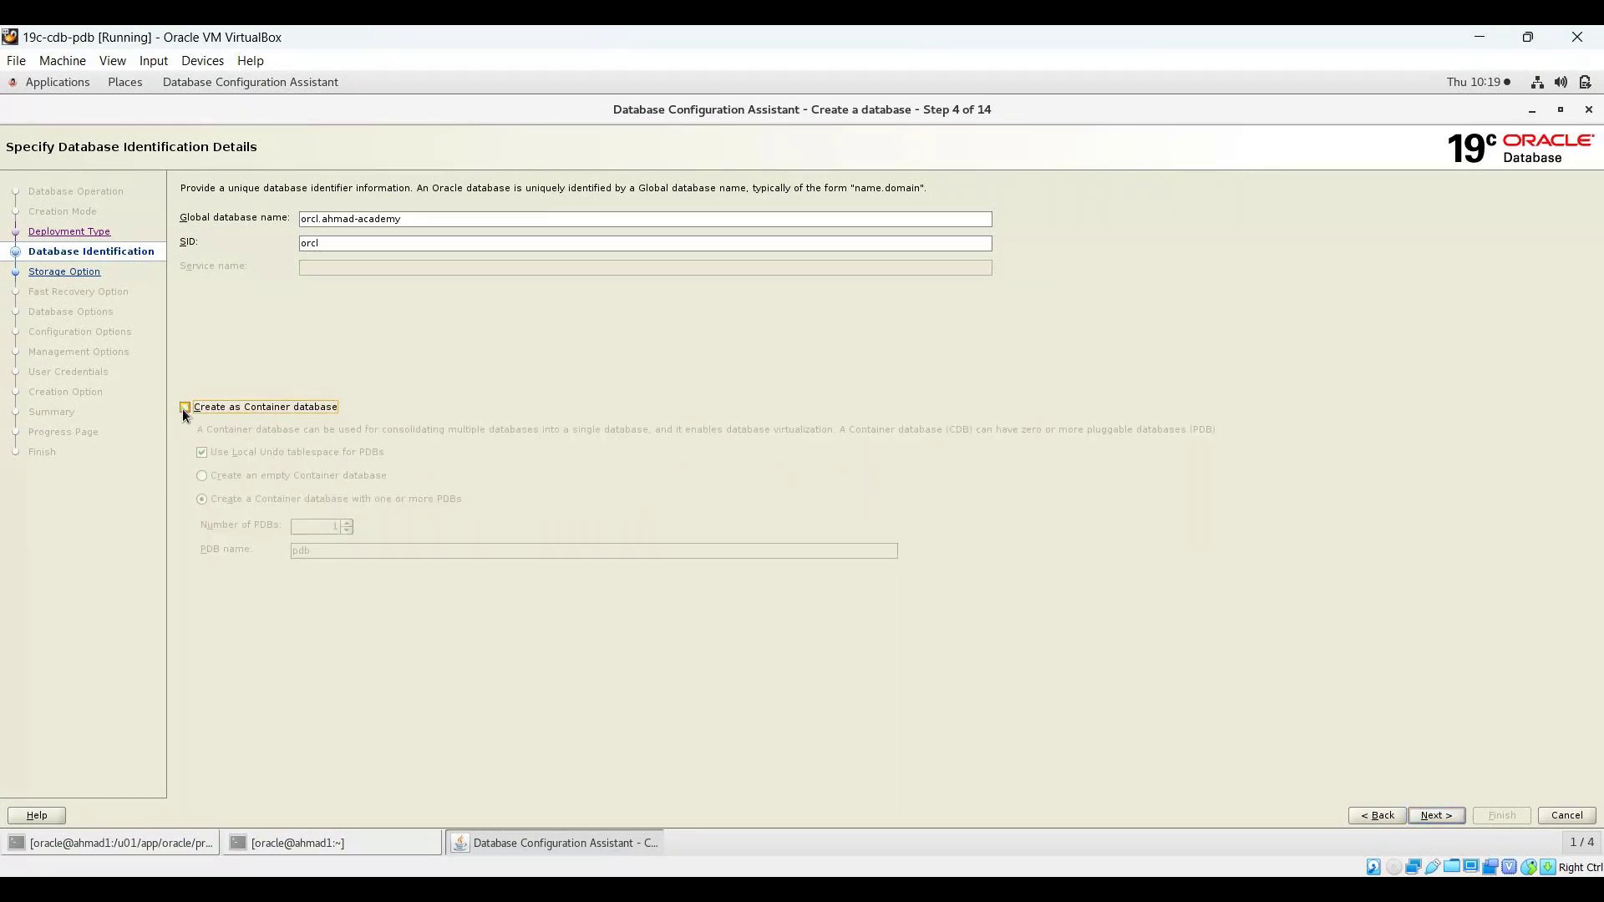
click(182, 409)
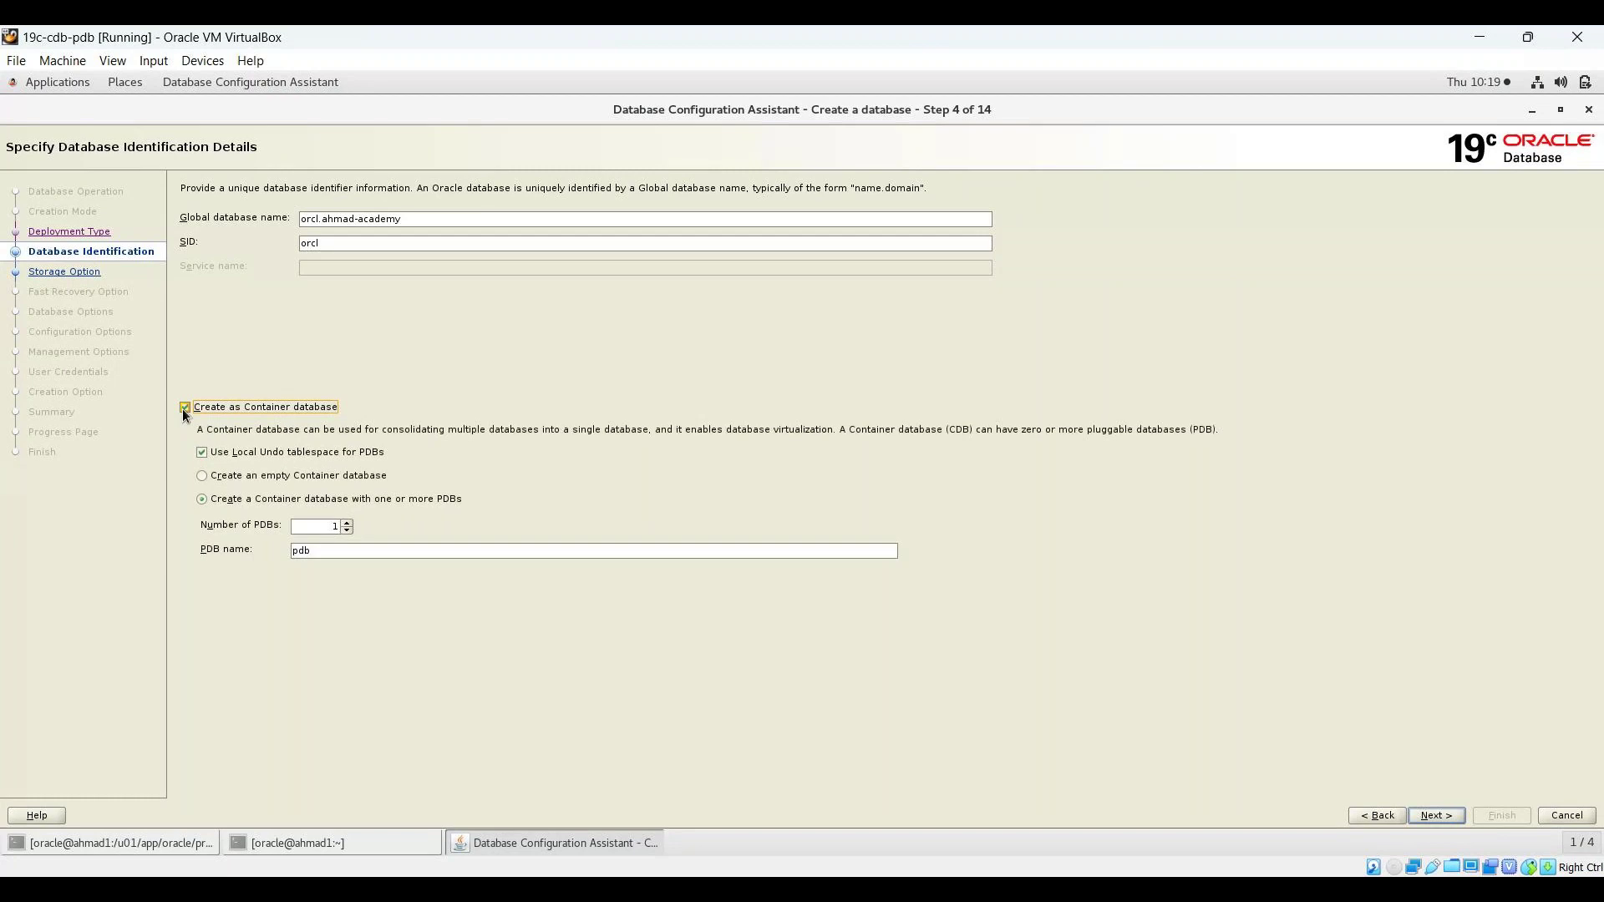
click(204, 453)
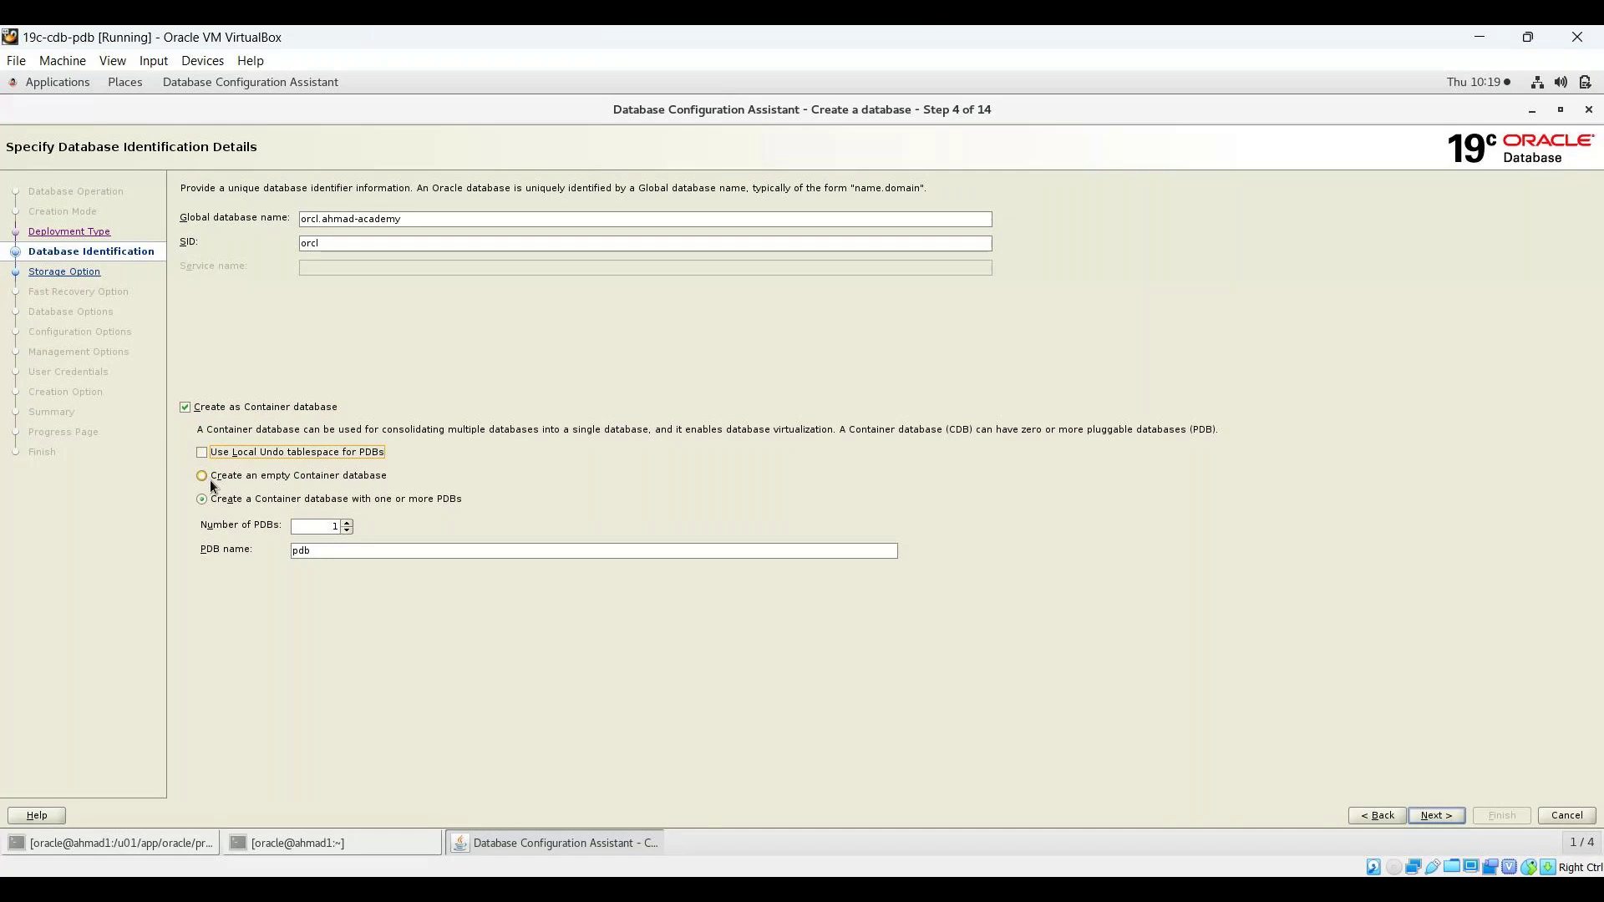
click(208, 475)
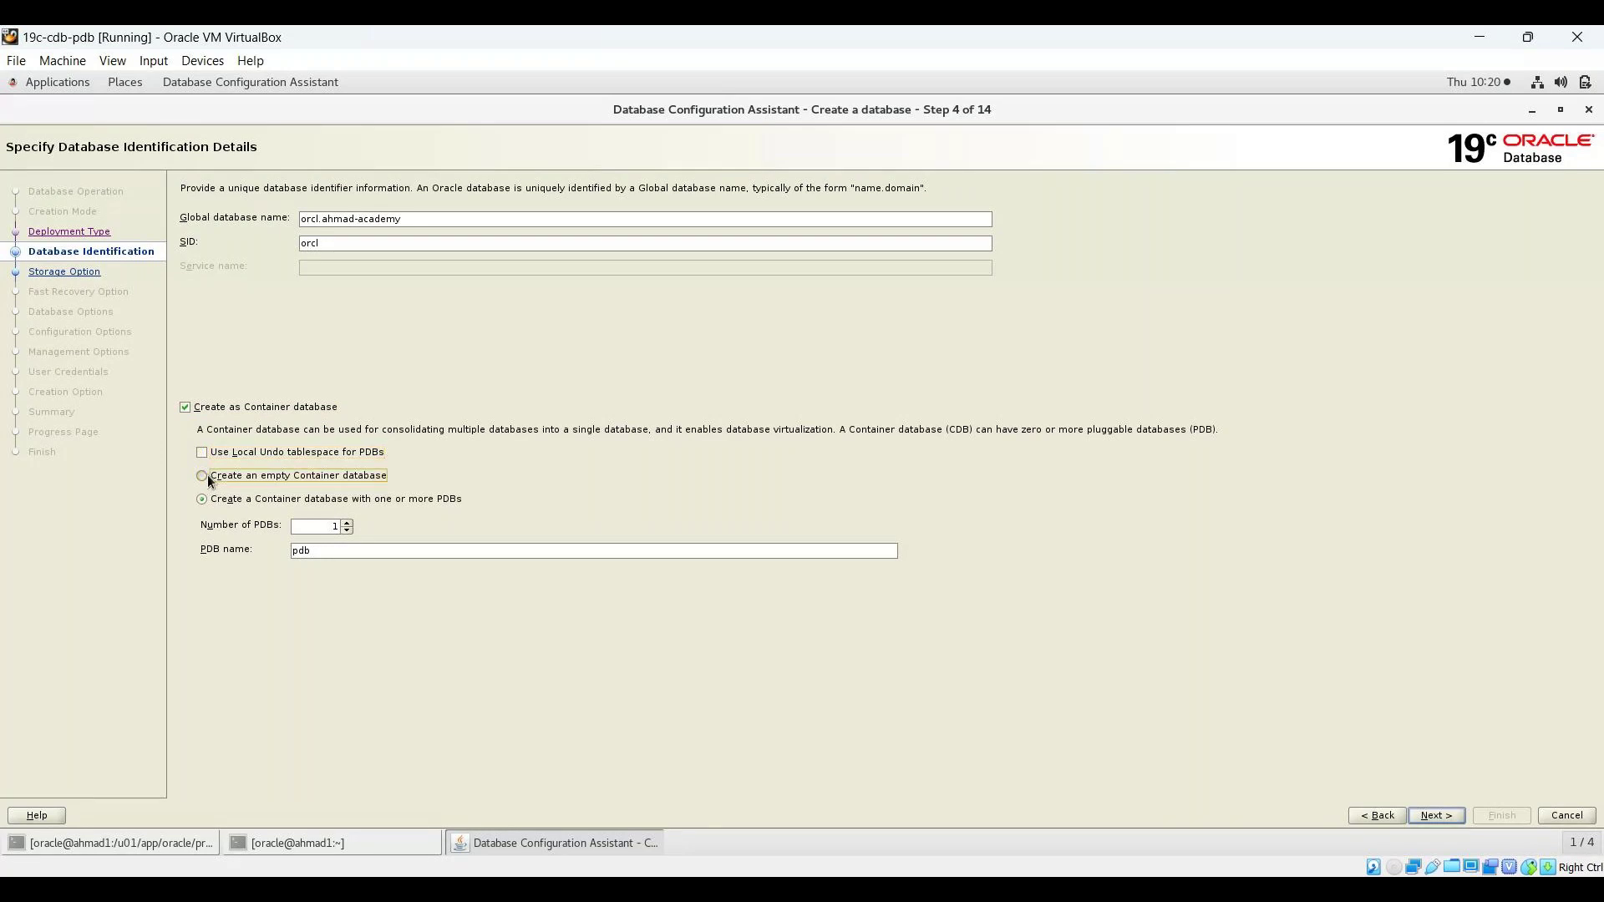
click(204, 498)
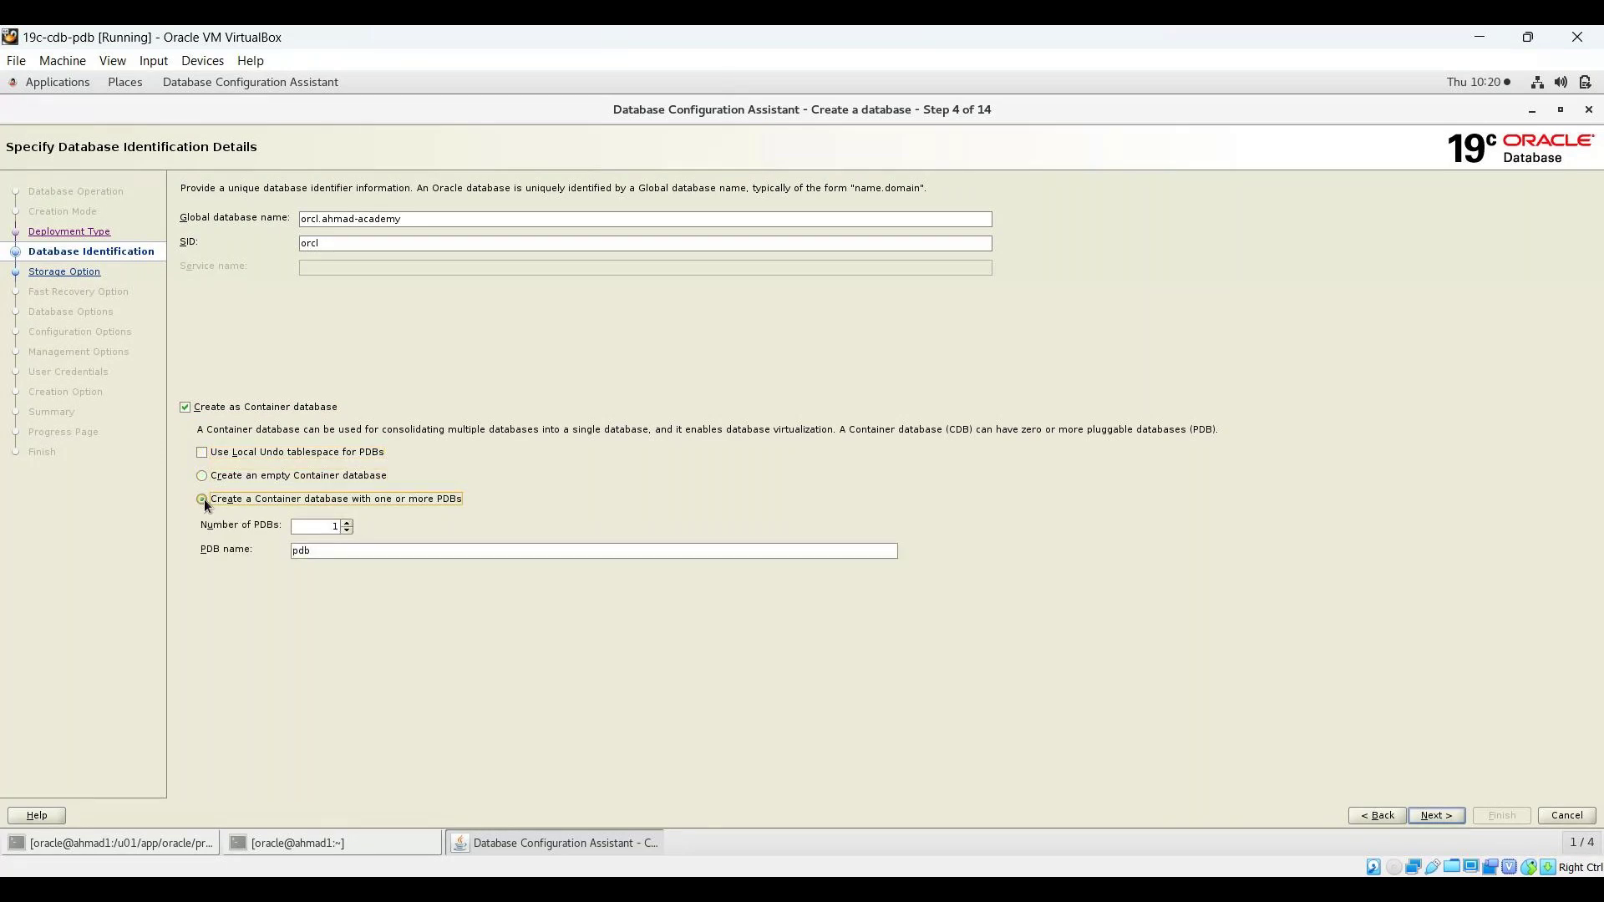
click(204, 474)
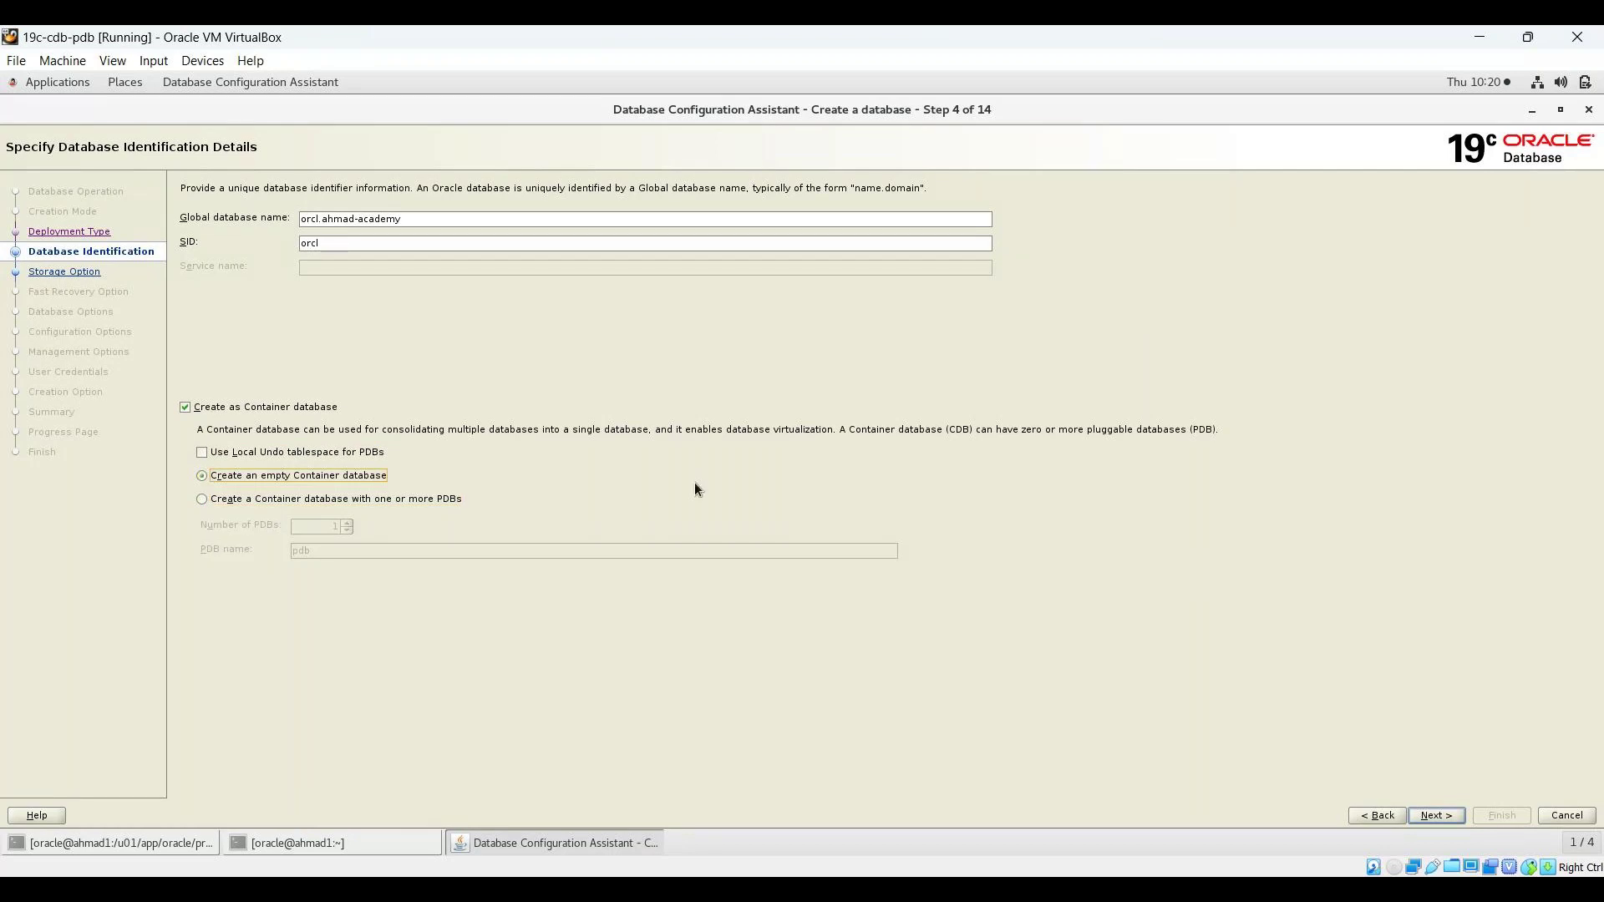
key(alt+n)
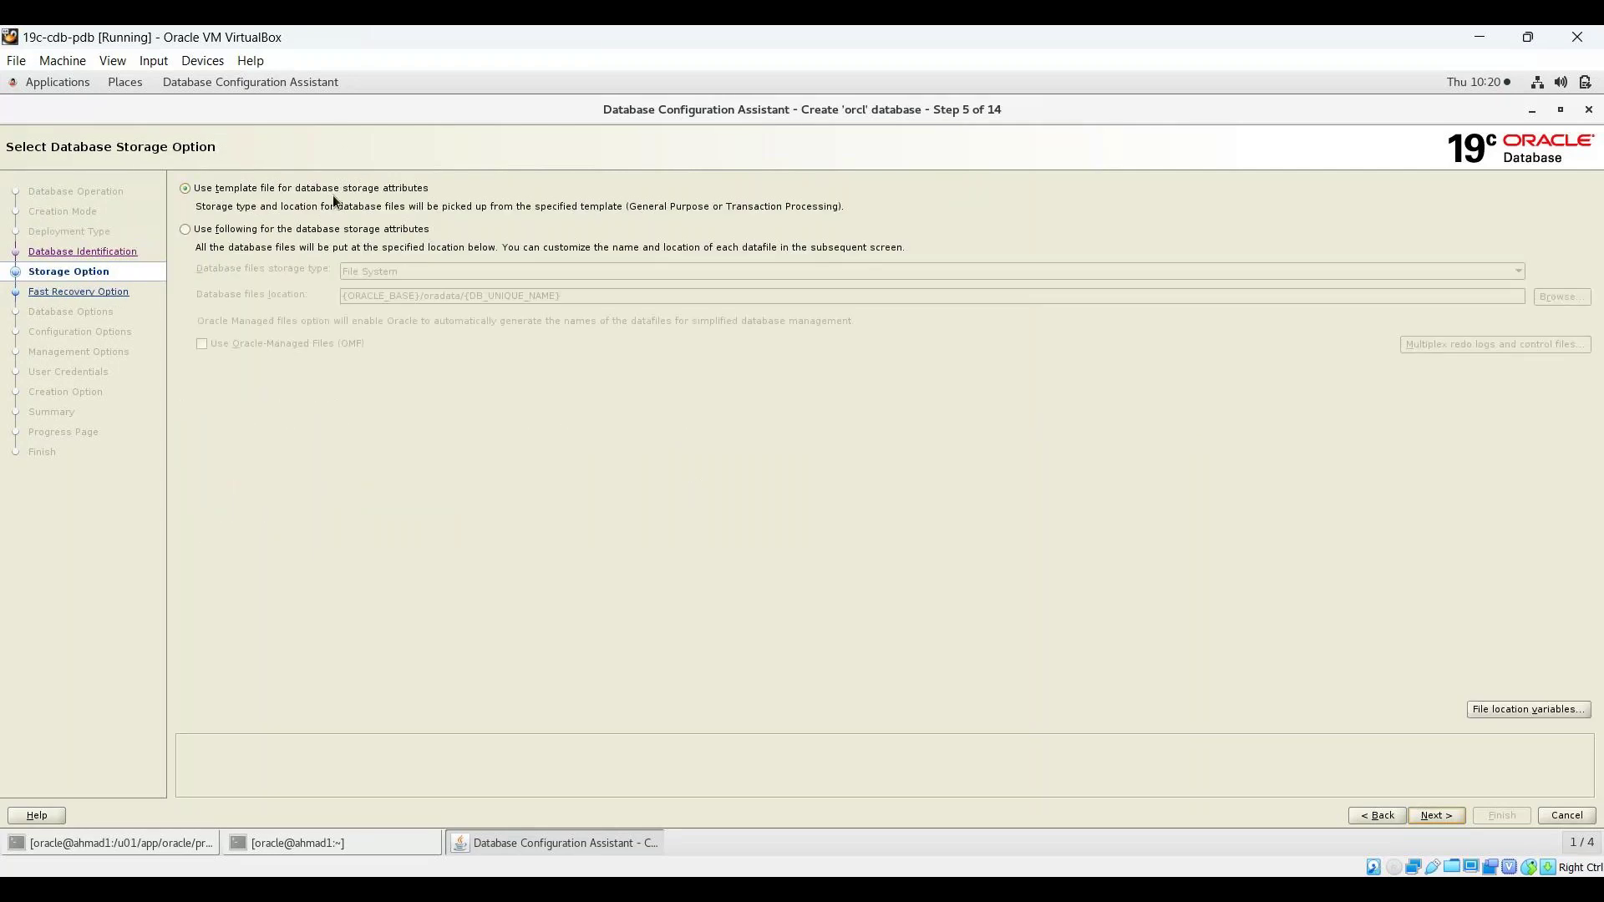
- Keep the template's storage attributes, check the file location variables, and continue to Fast Recovery Option
click(189, 228)
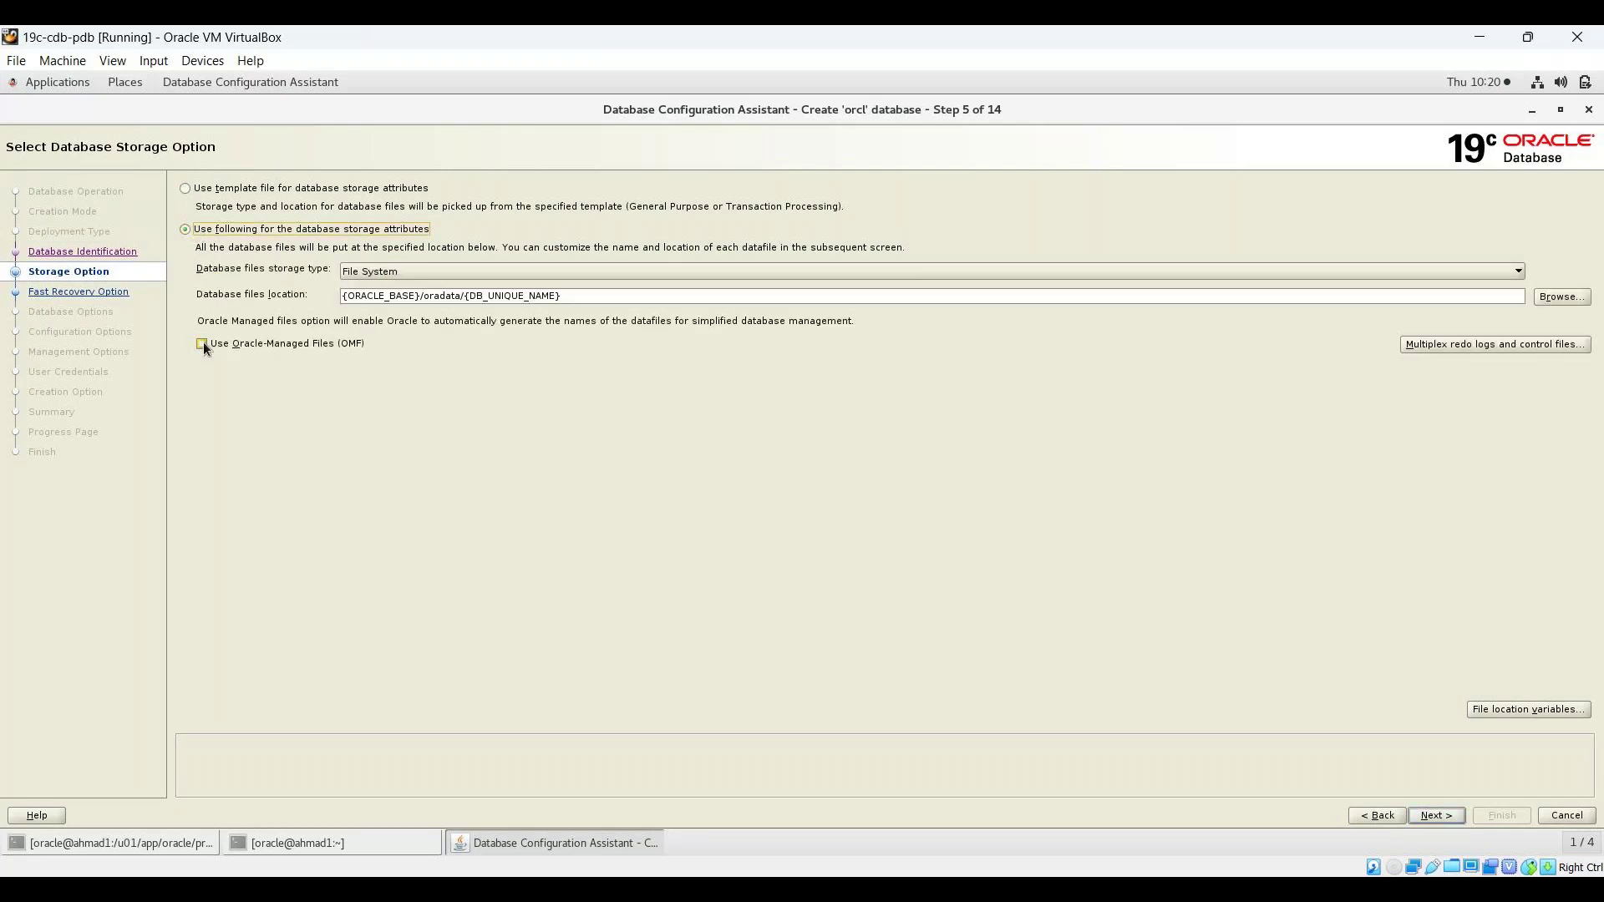
click(200, 346)
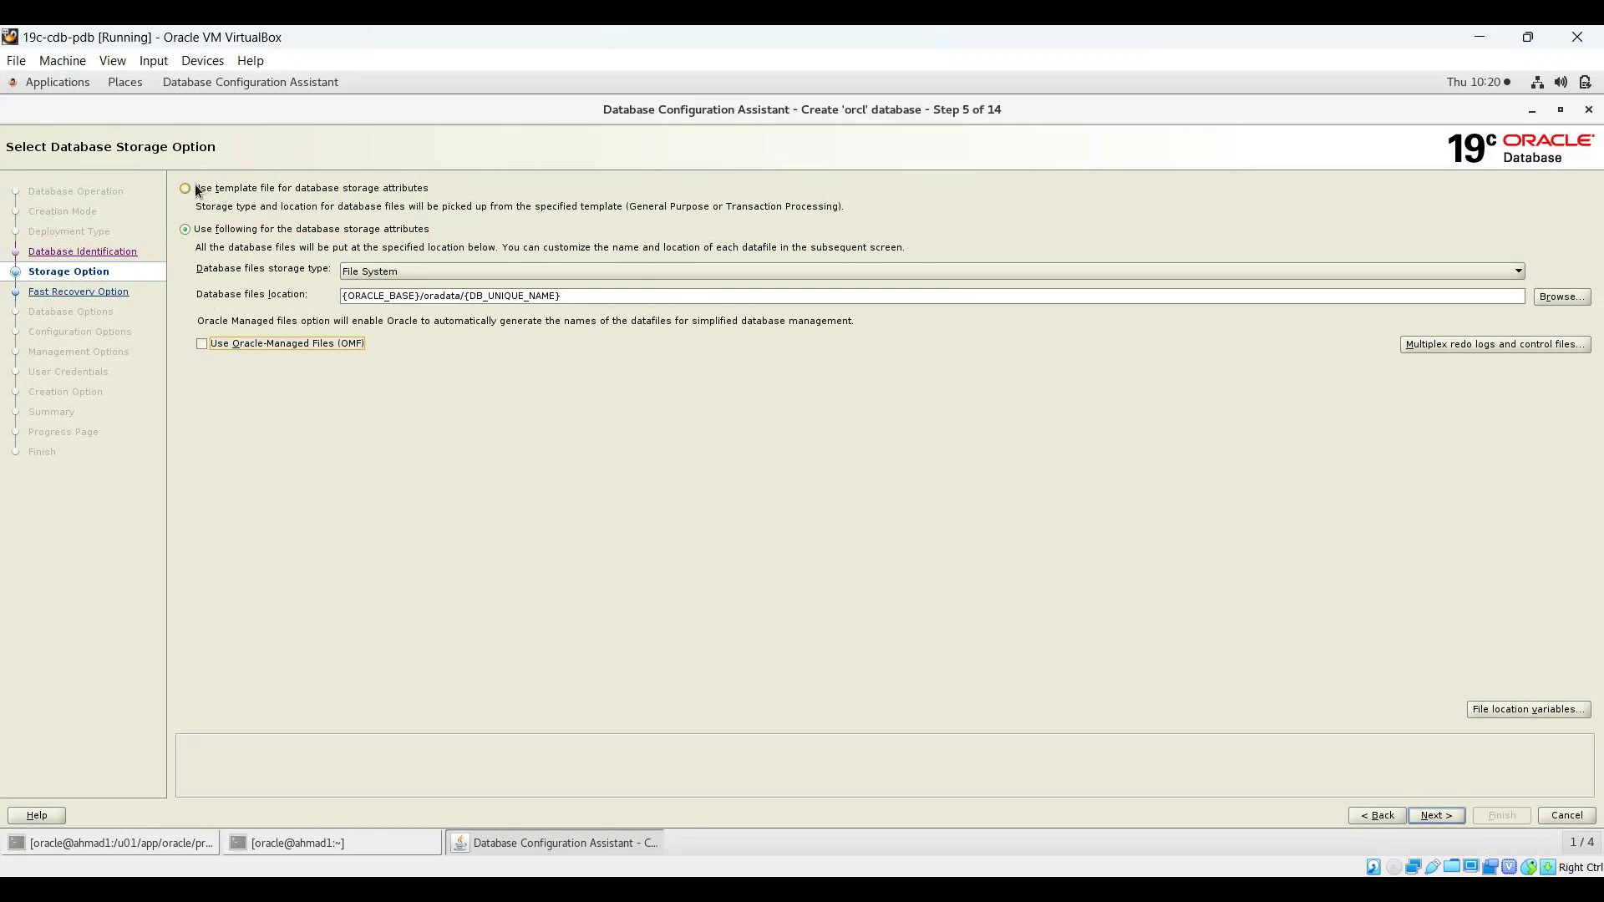
click(184, 189)
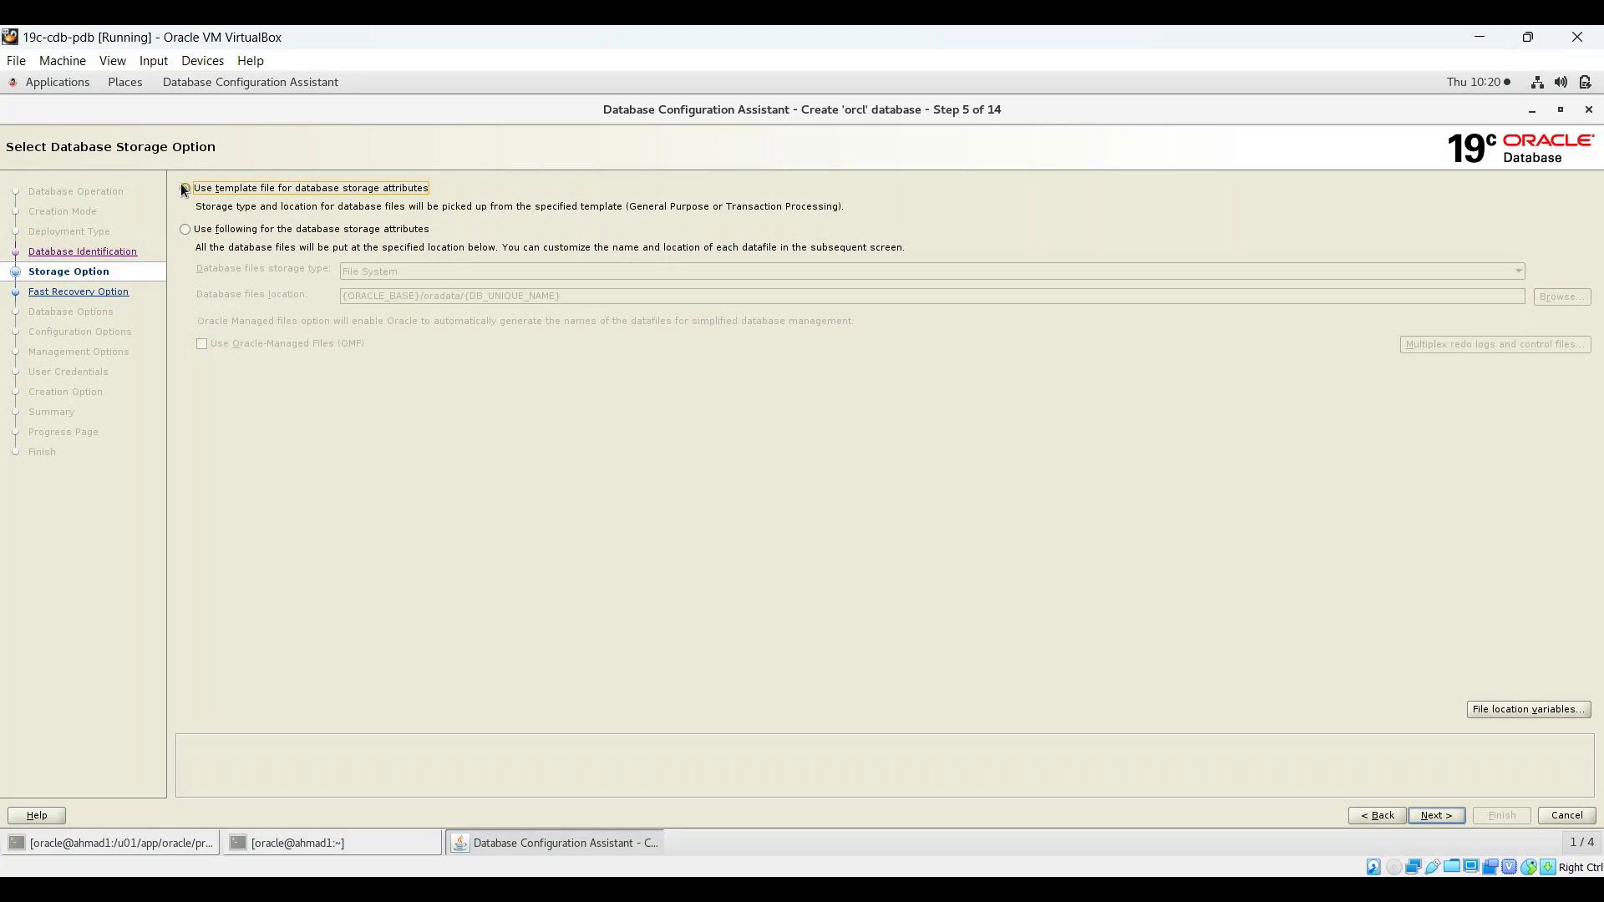
click(1508, 711)
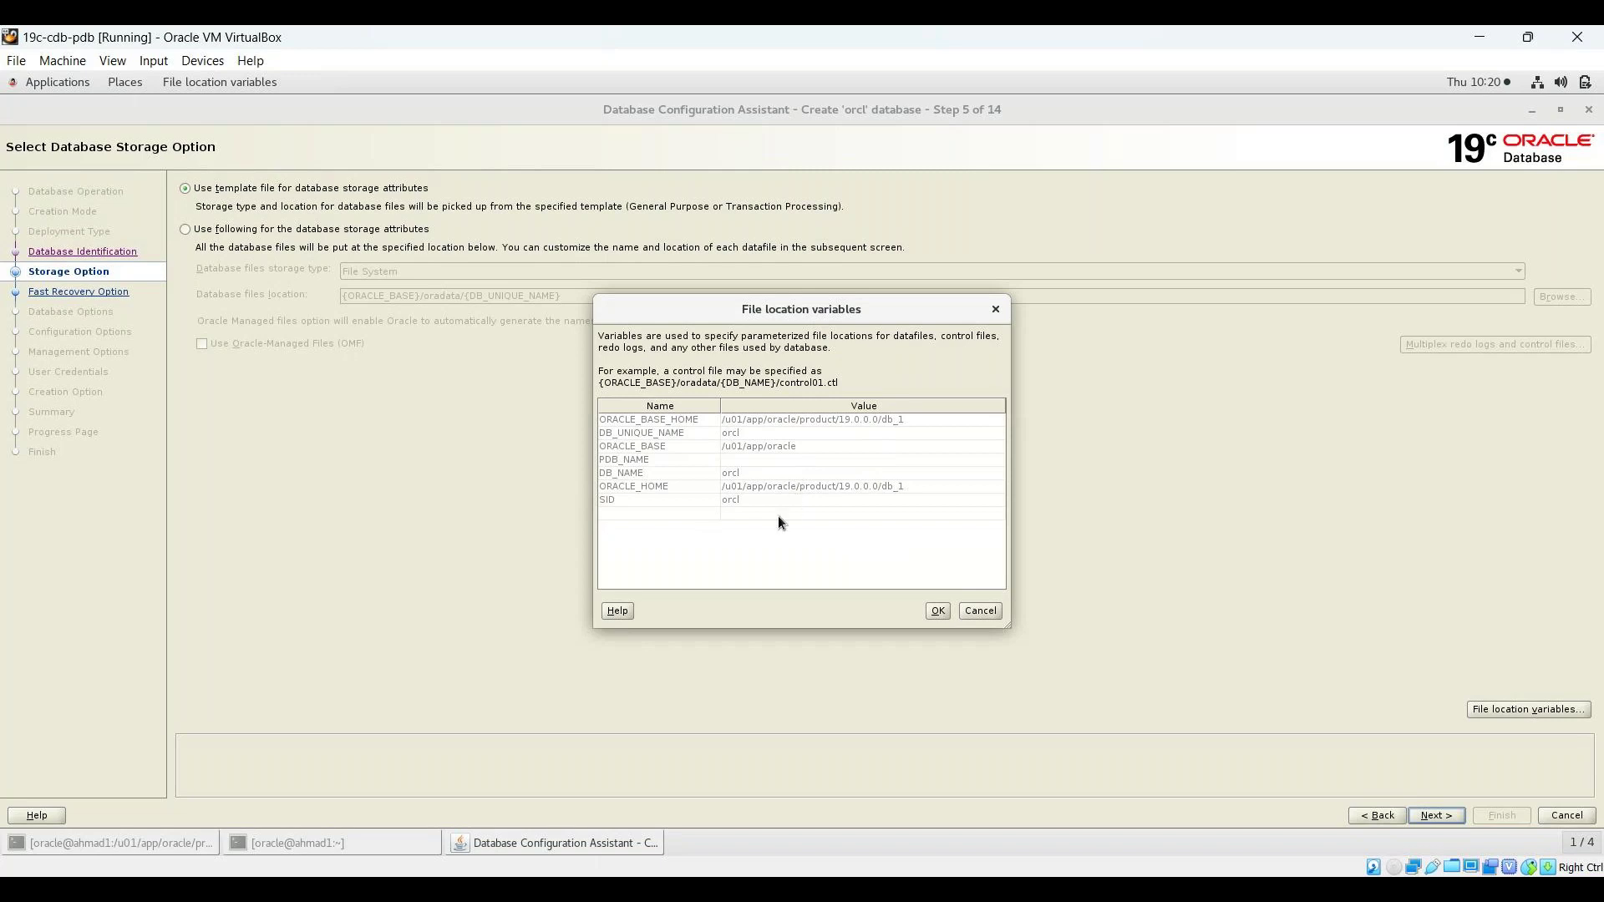
click(937, 611)
key(alt+n)
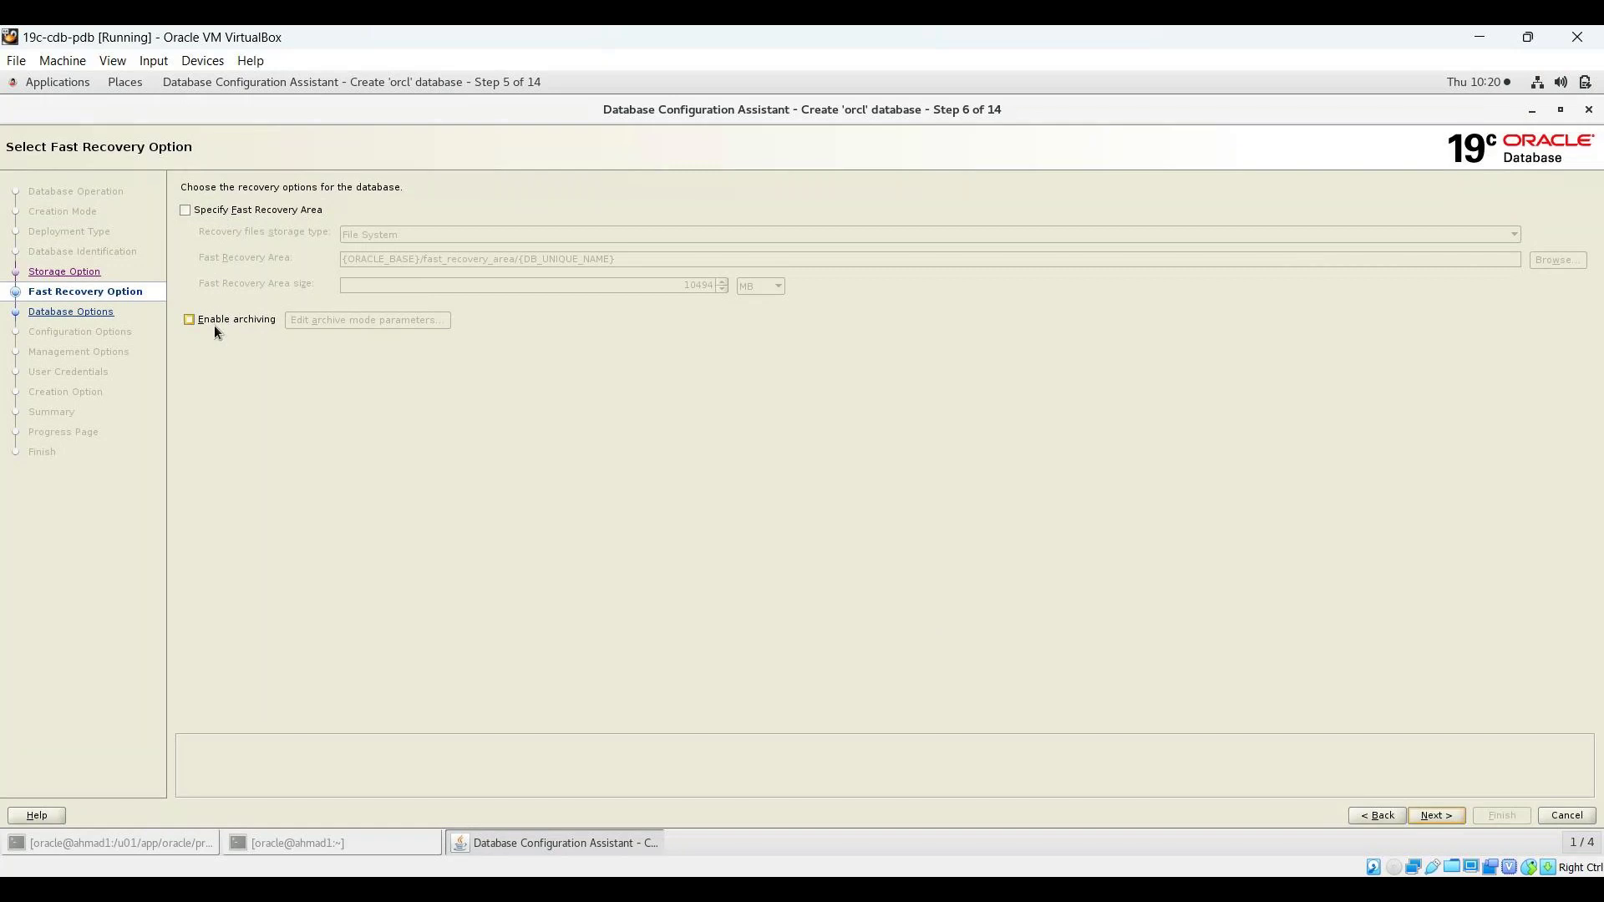
- Accept fast recovery off, the existing LISTENER on port 1521, and no Data Vault
key(alt+n)
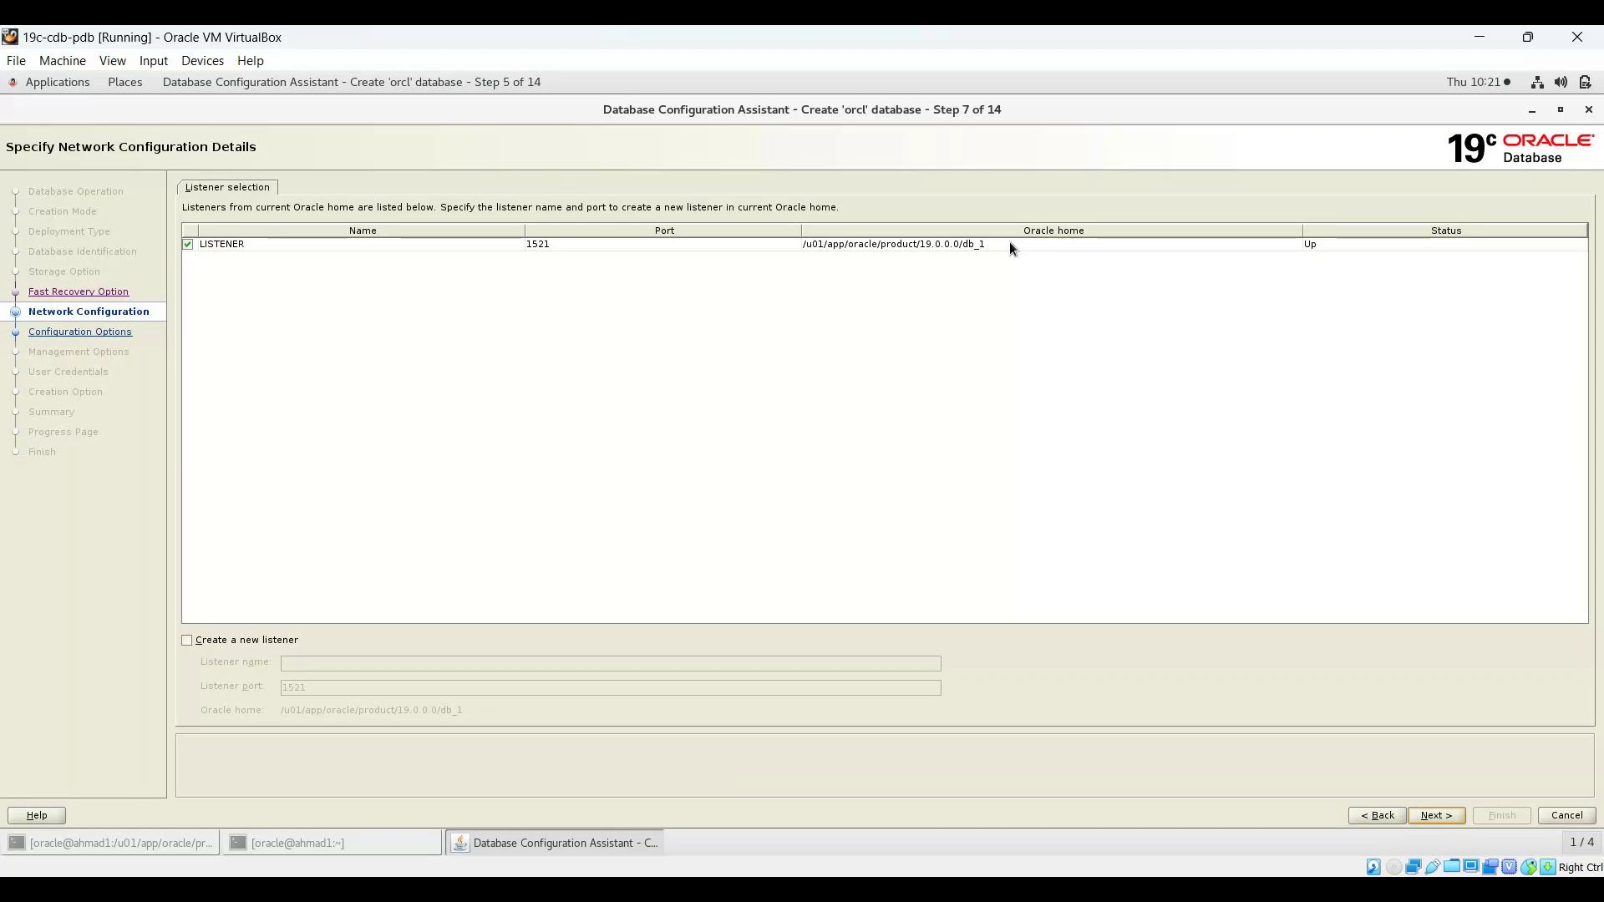
key(alt+n)
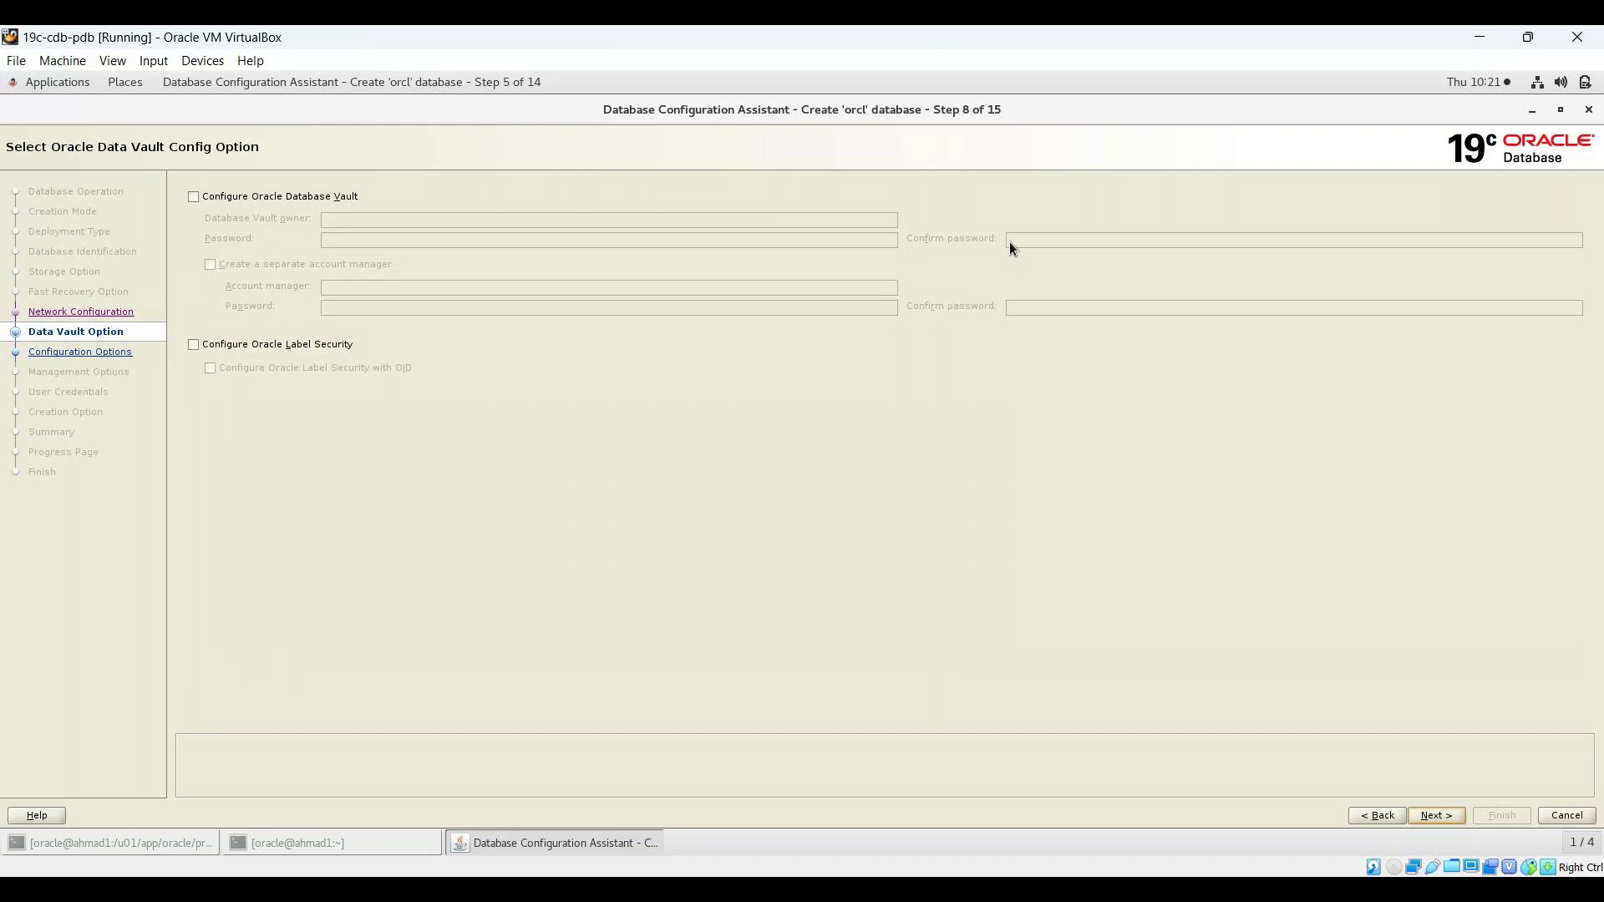
key(alt+n)
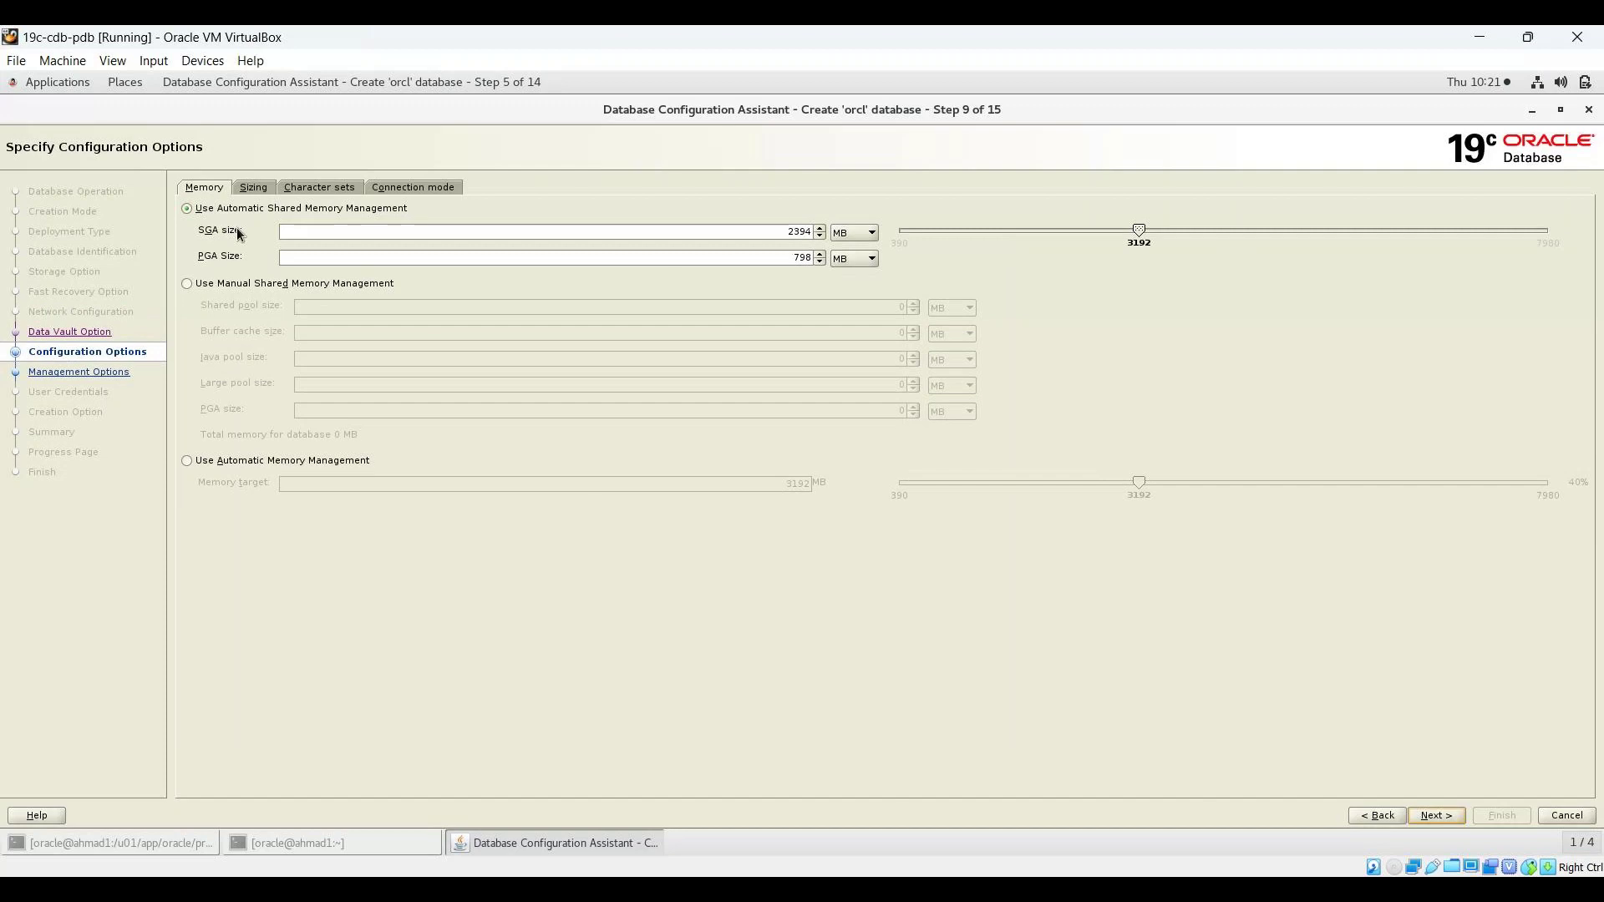
- Try the memory management options, then settle on automatic shared memory management
click(251, 284)
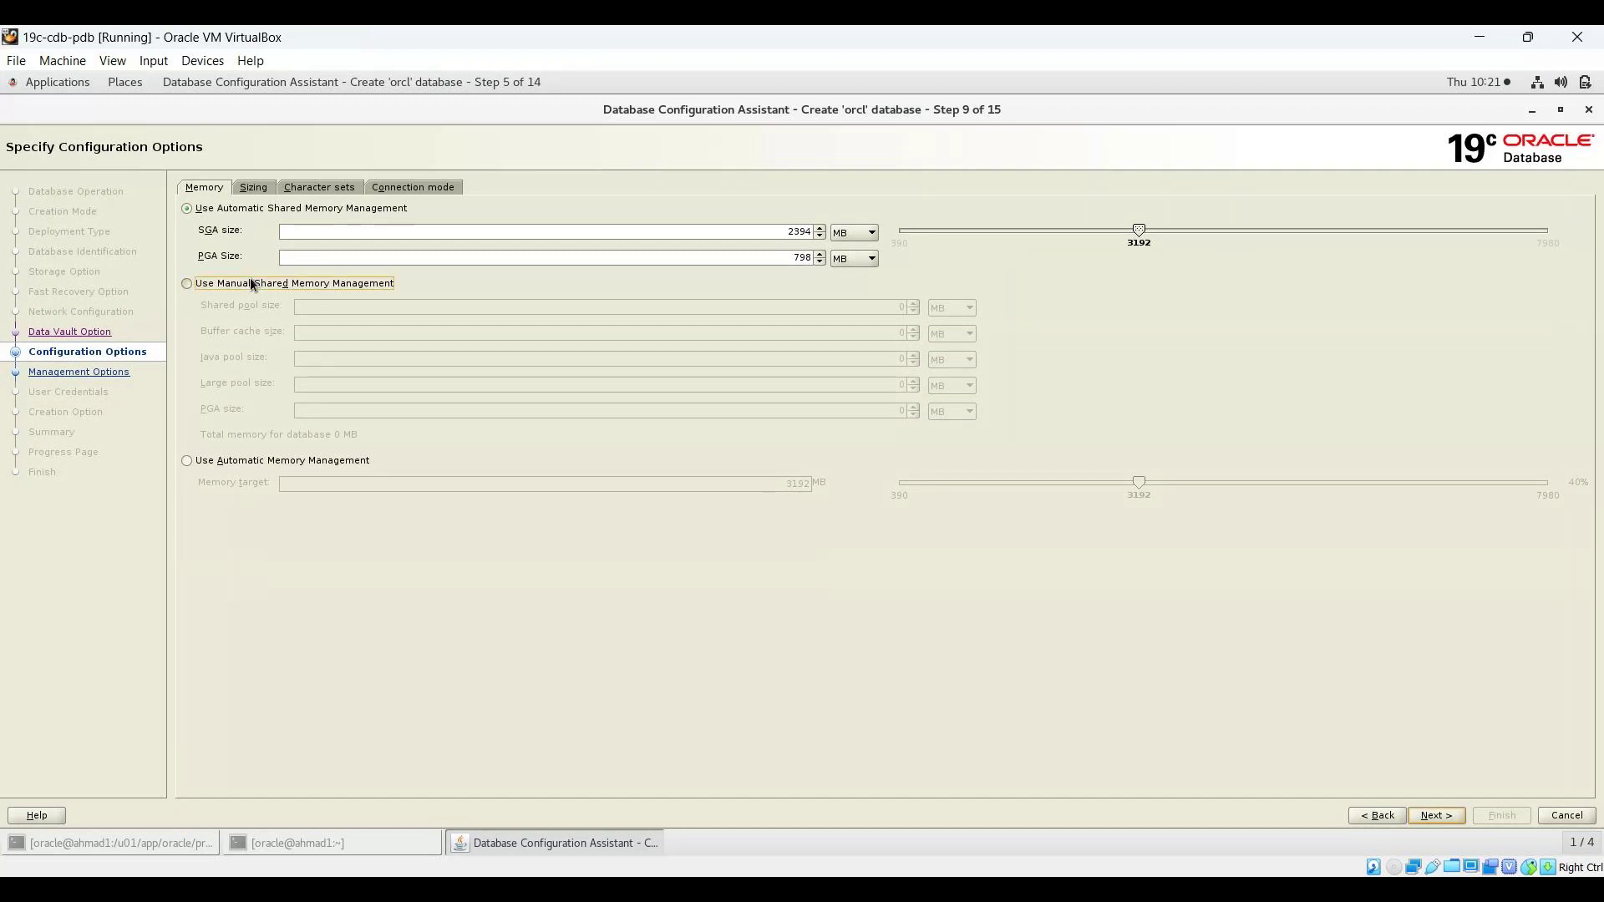
click(261, 464)
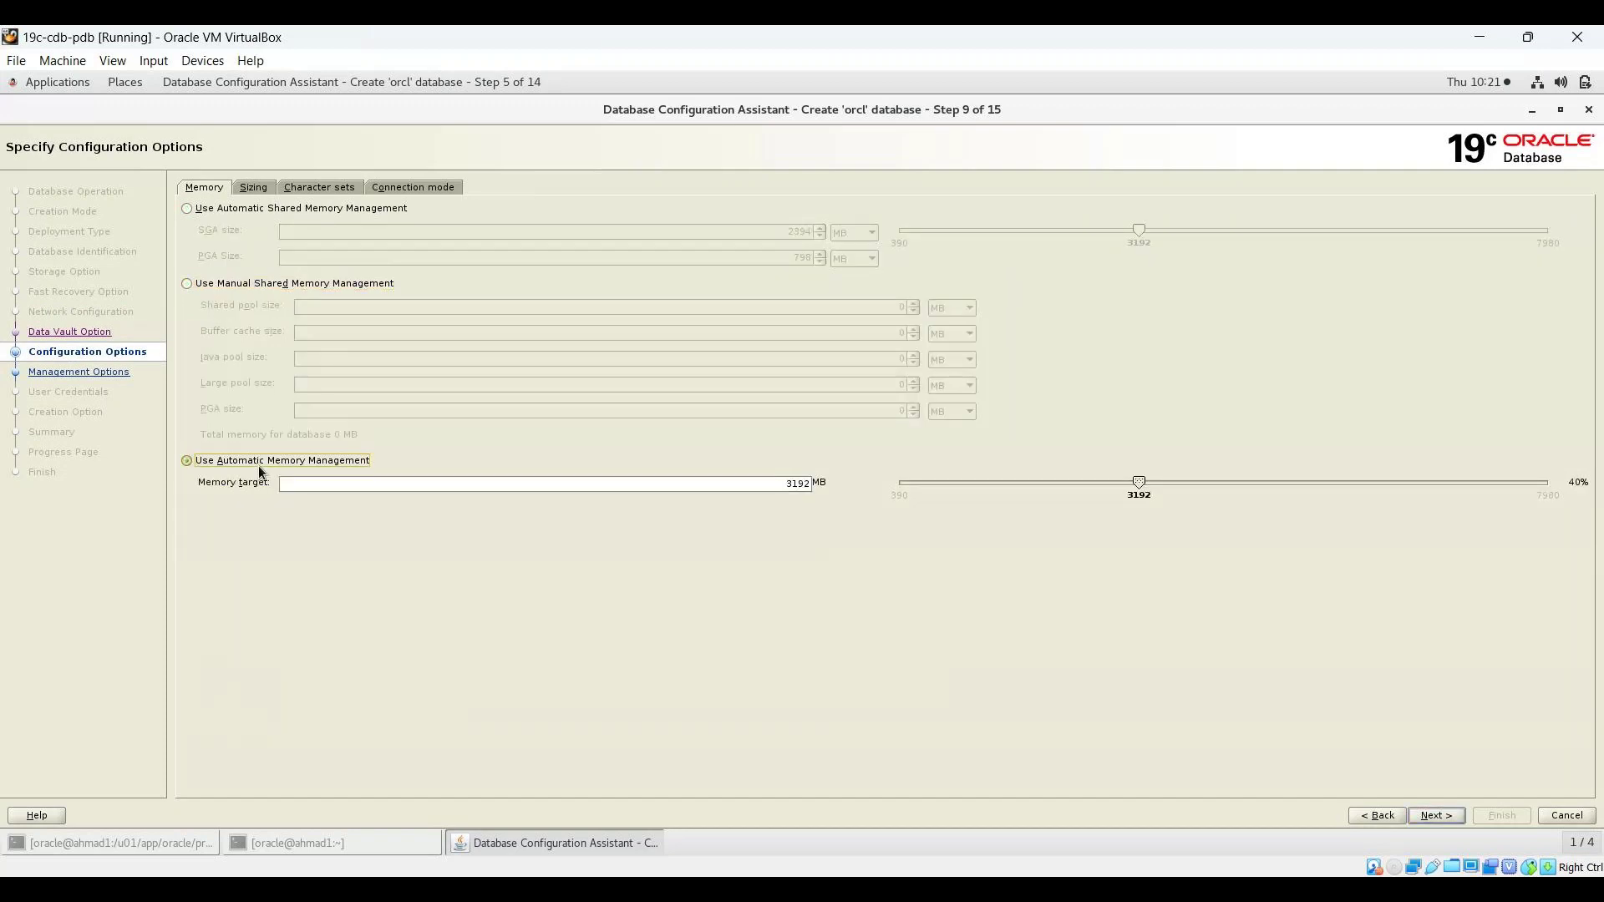
click(245, 284)
click(246, 210)
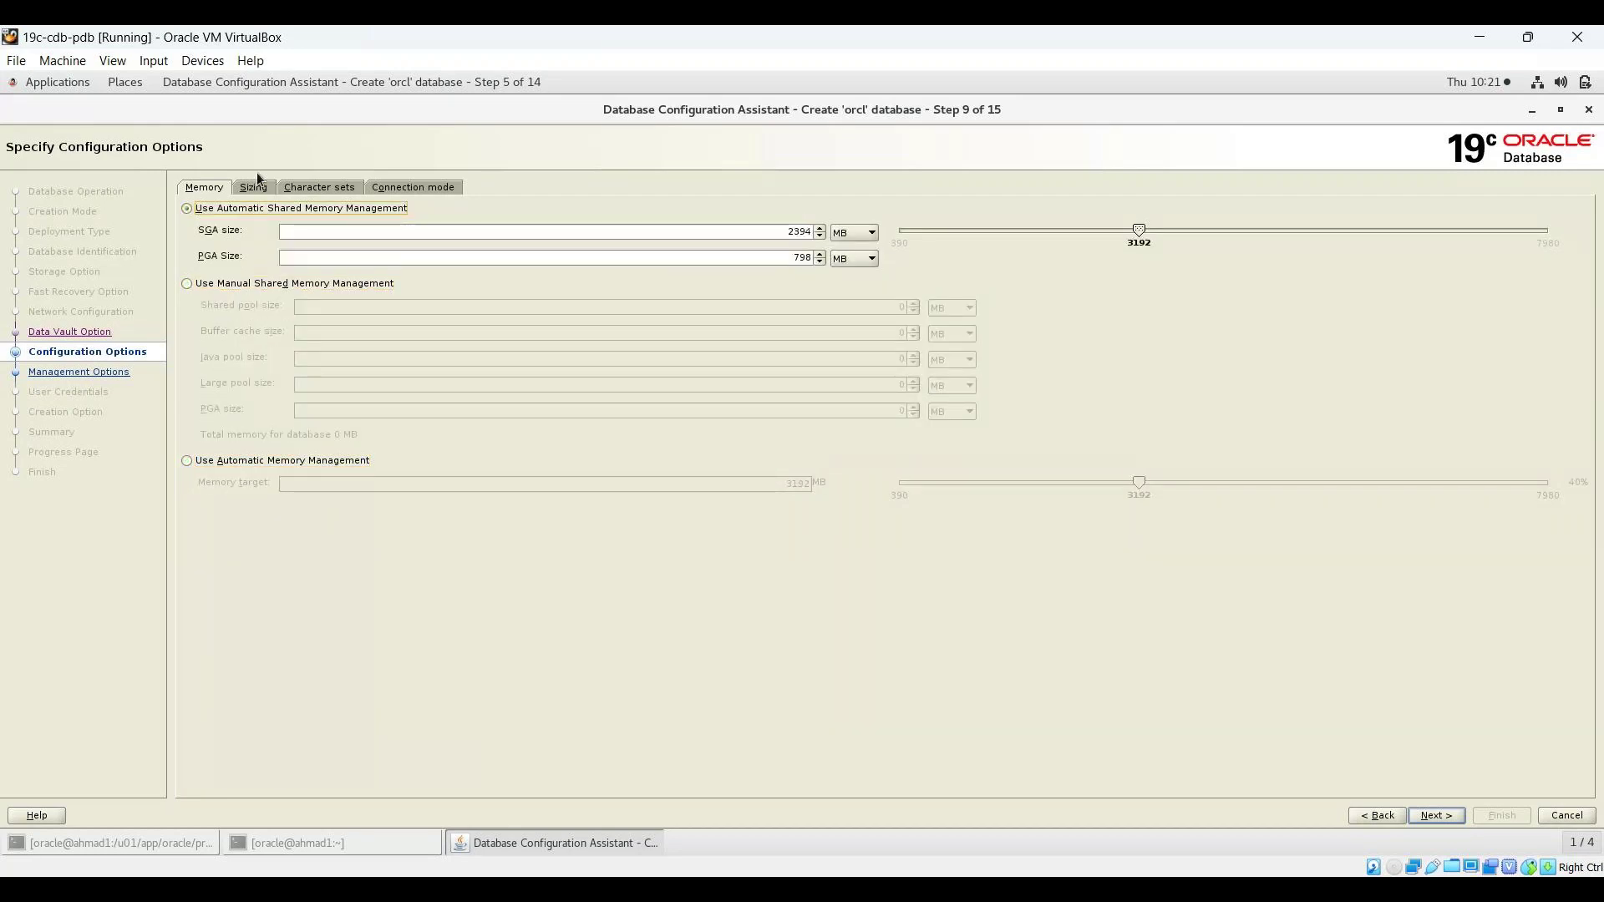
- Review the Sizing, Character sets and Connection mode tabs, then turn off EM database express
click(260, 188)
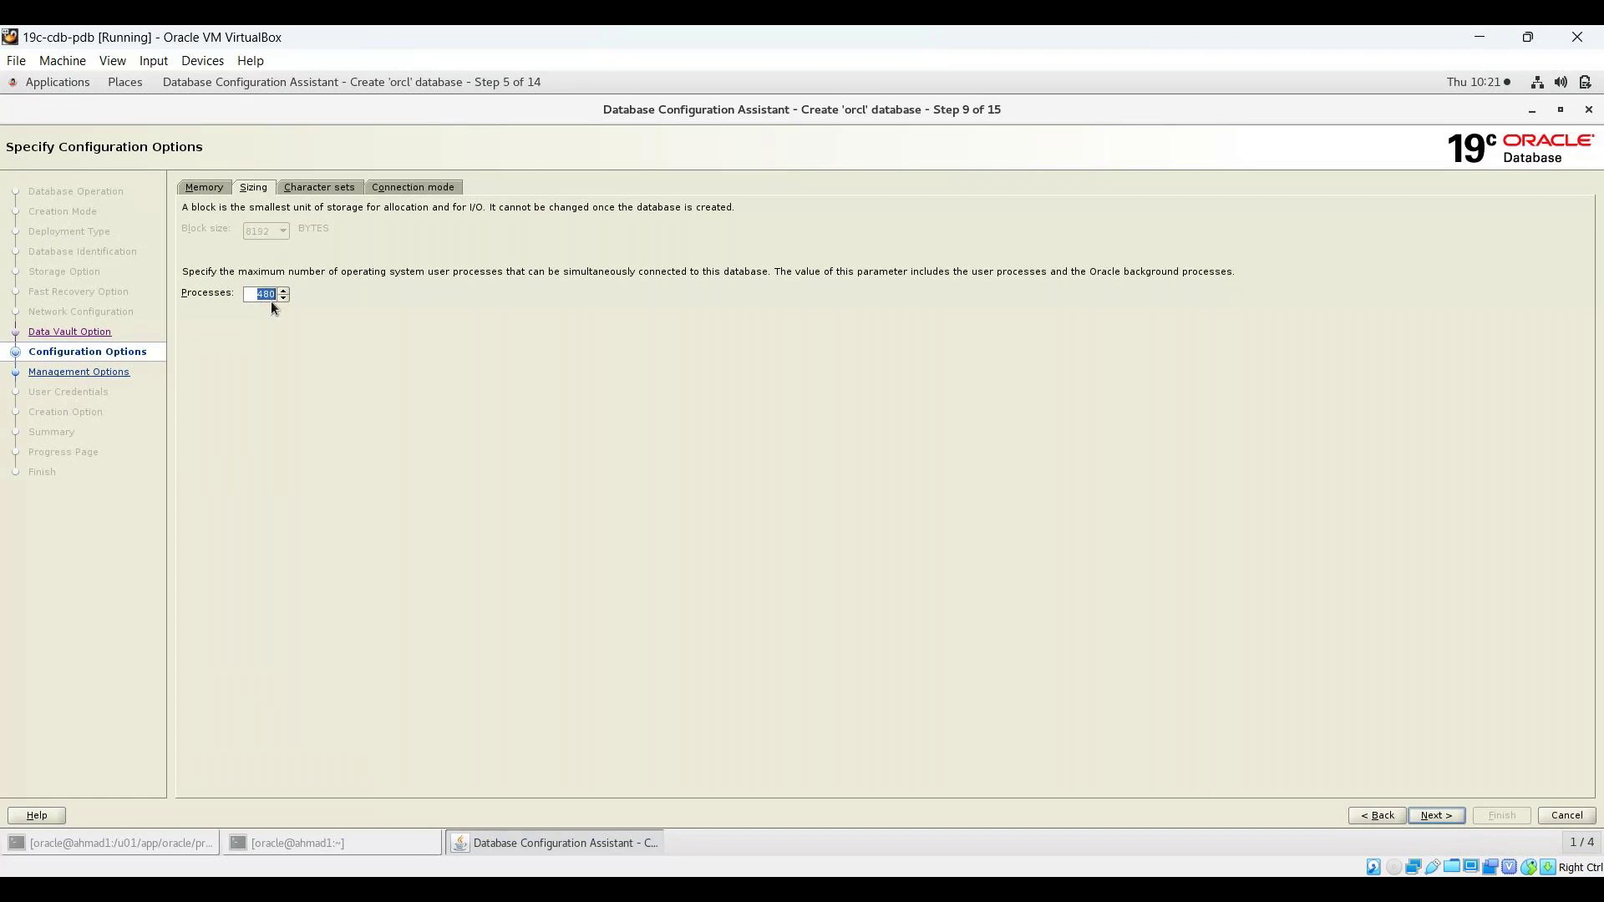
click(315, 189)
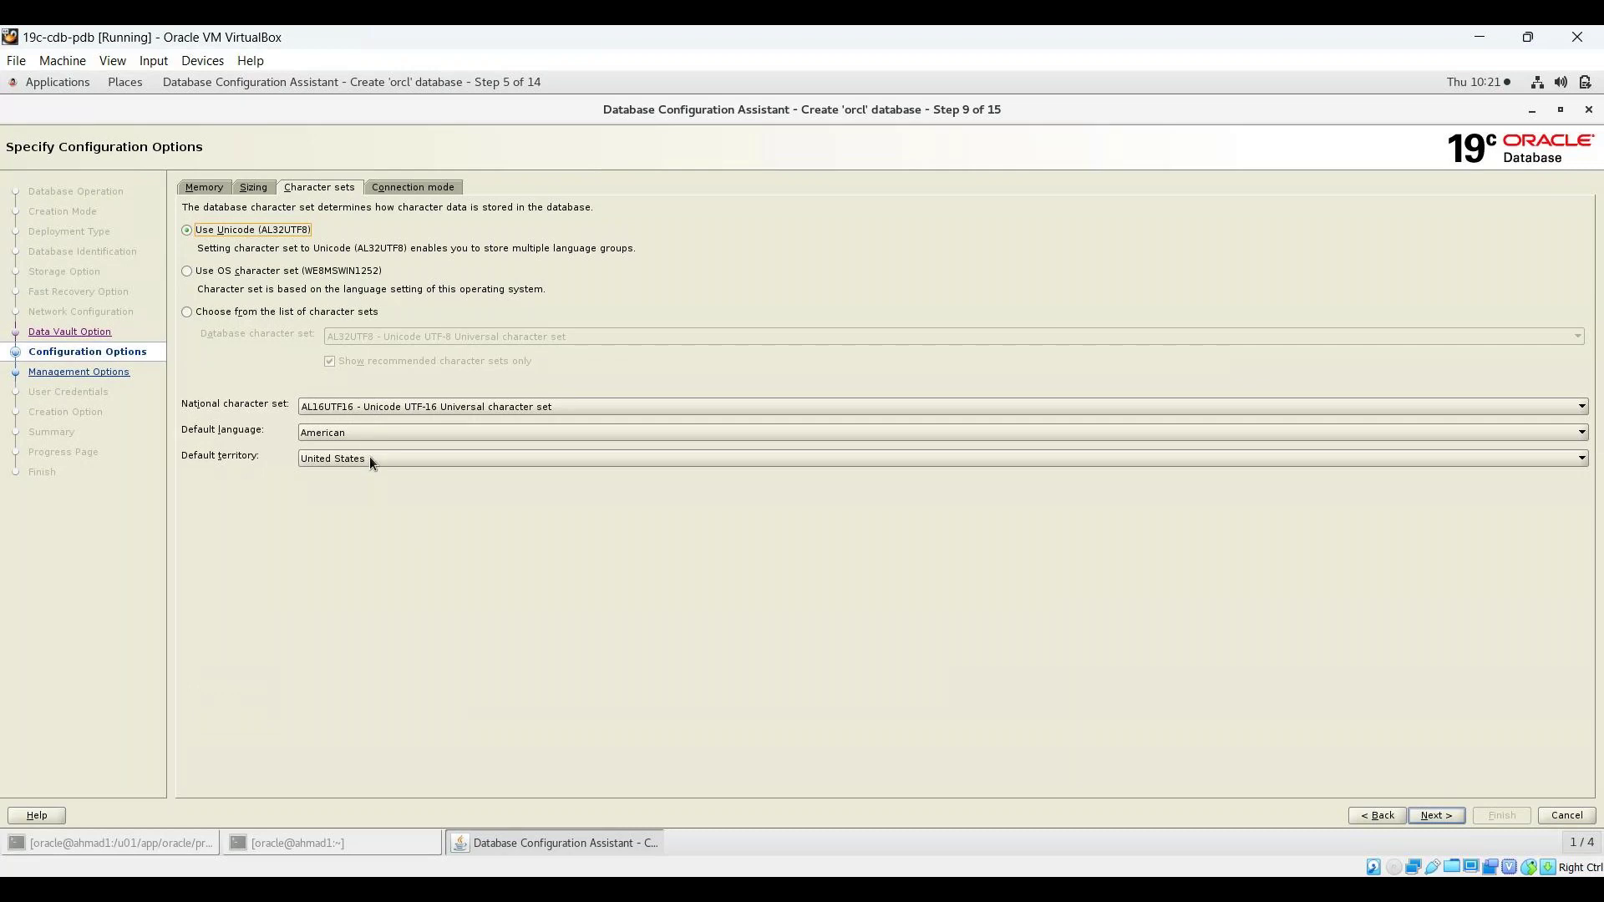
click(401, 192)
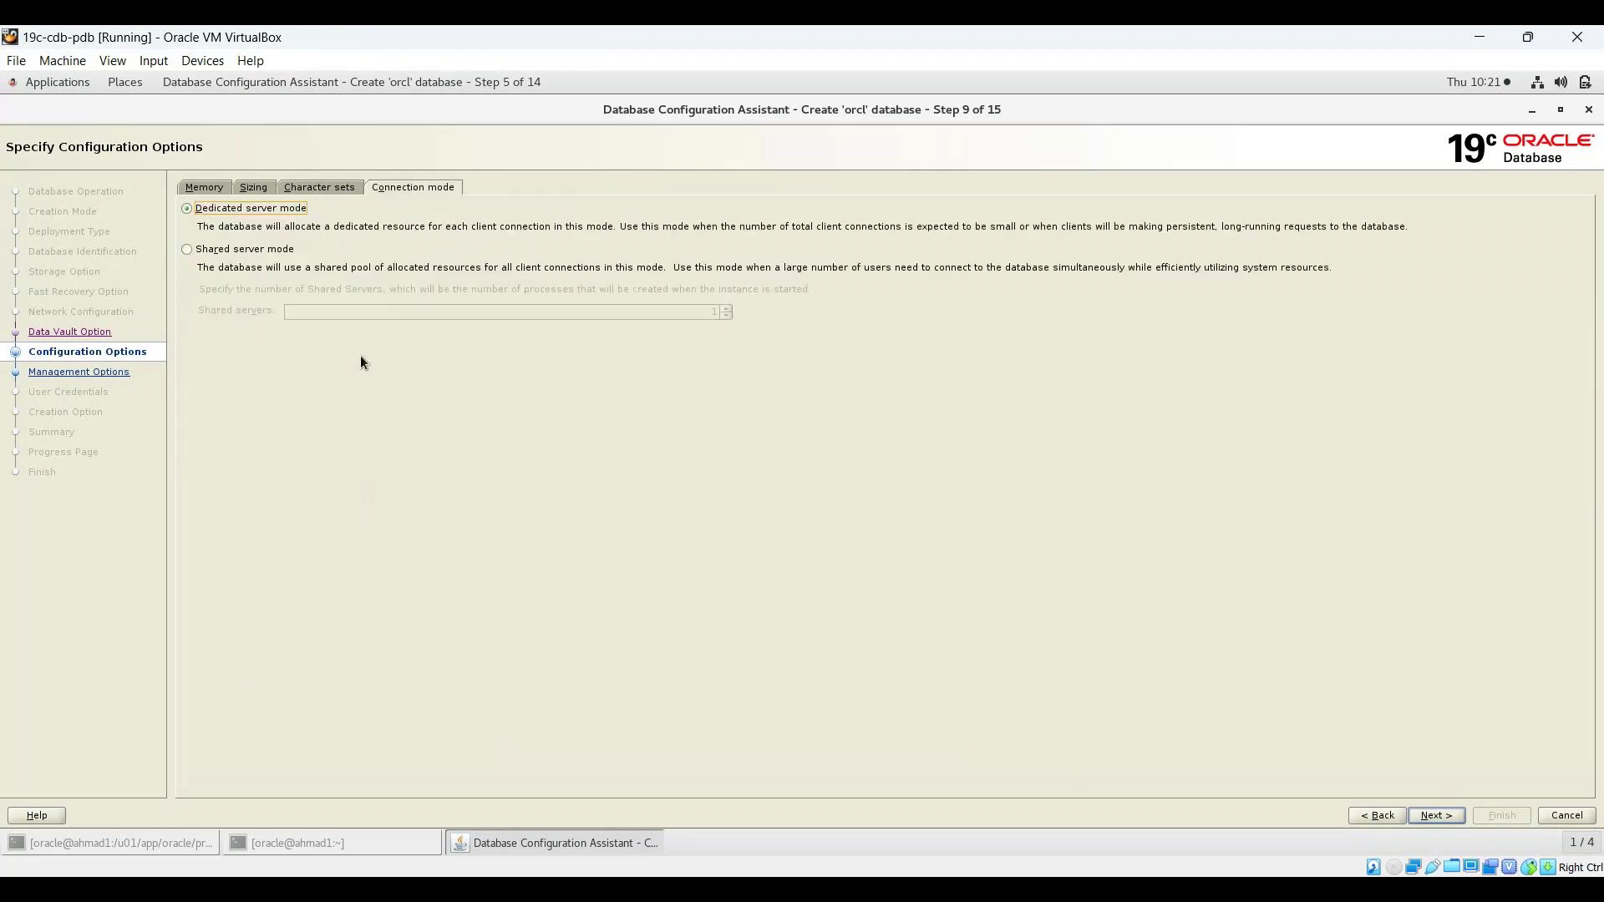
key(alt+n)
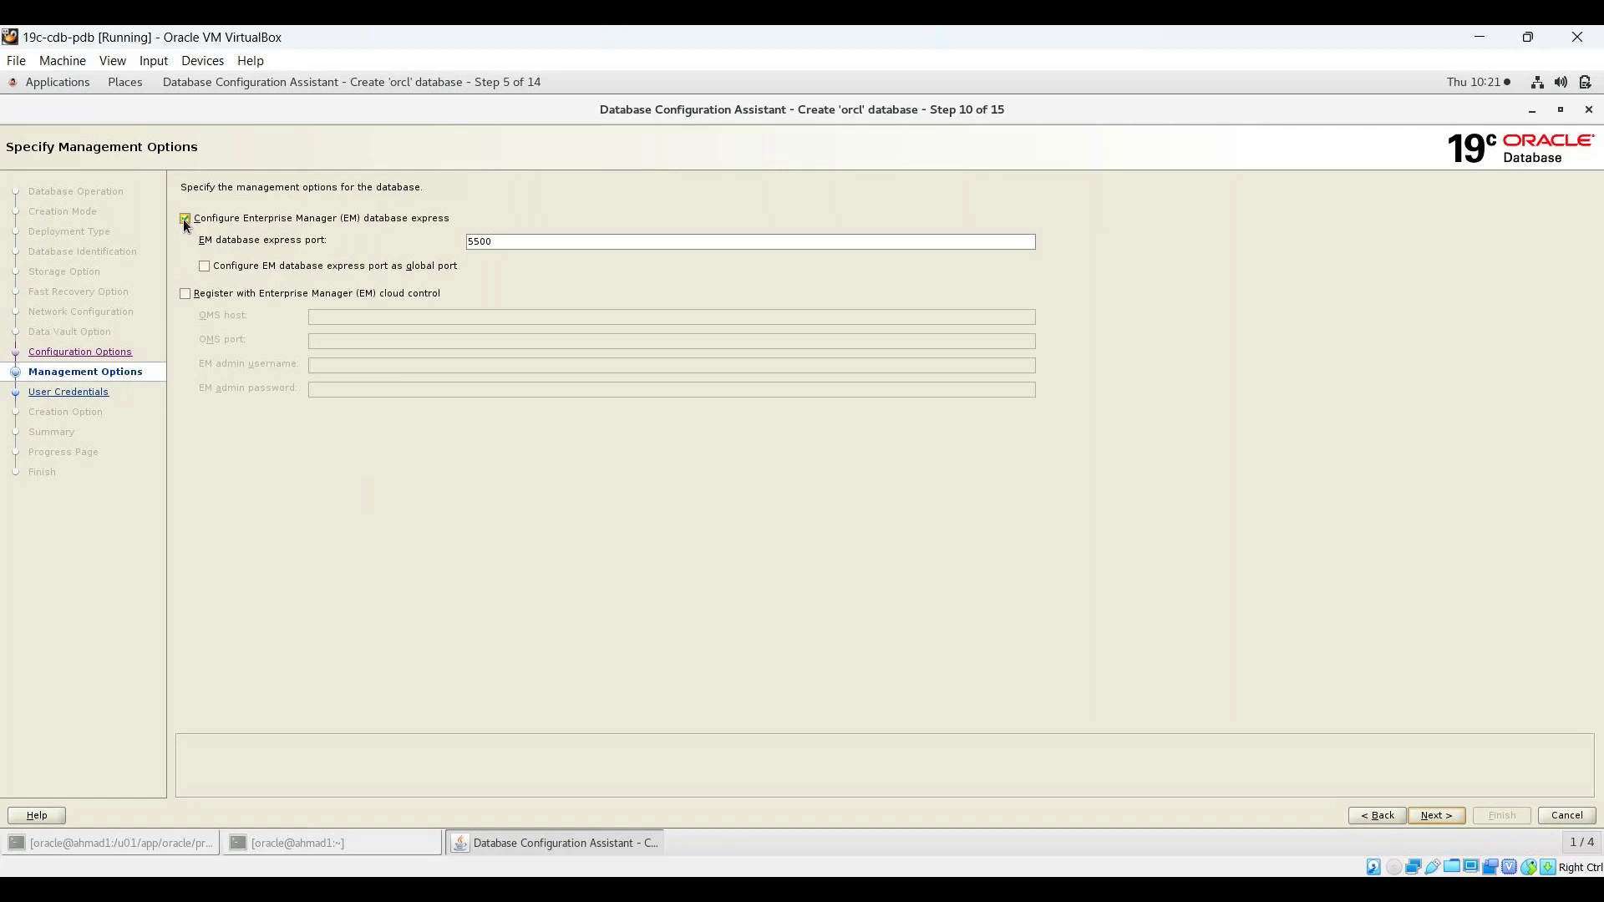
click(185, 219)
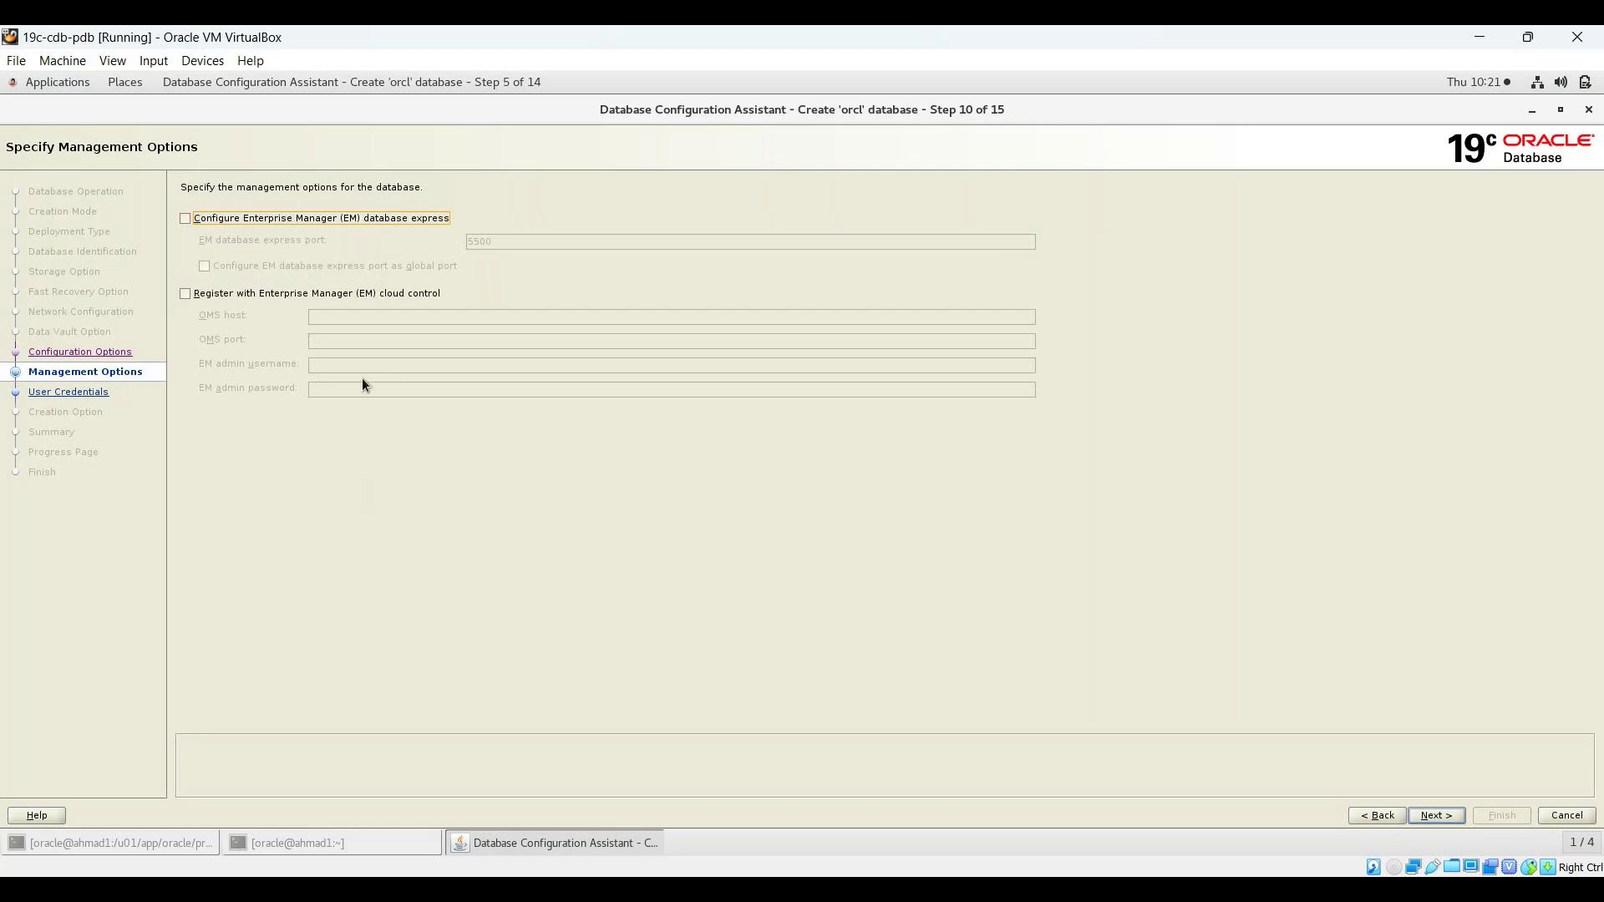
- Choose one shared administrative password for all accounts and enter the password
key(alt+n)
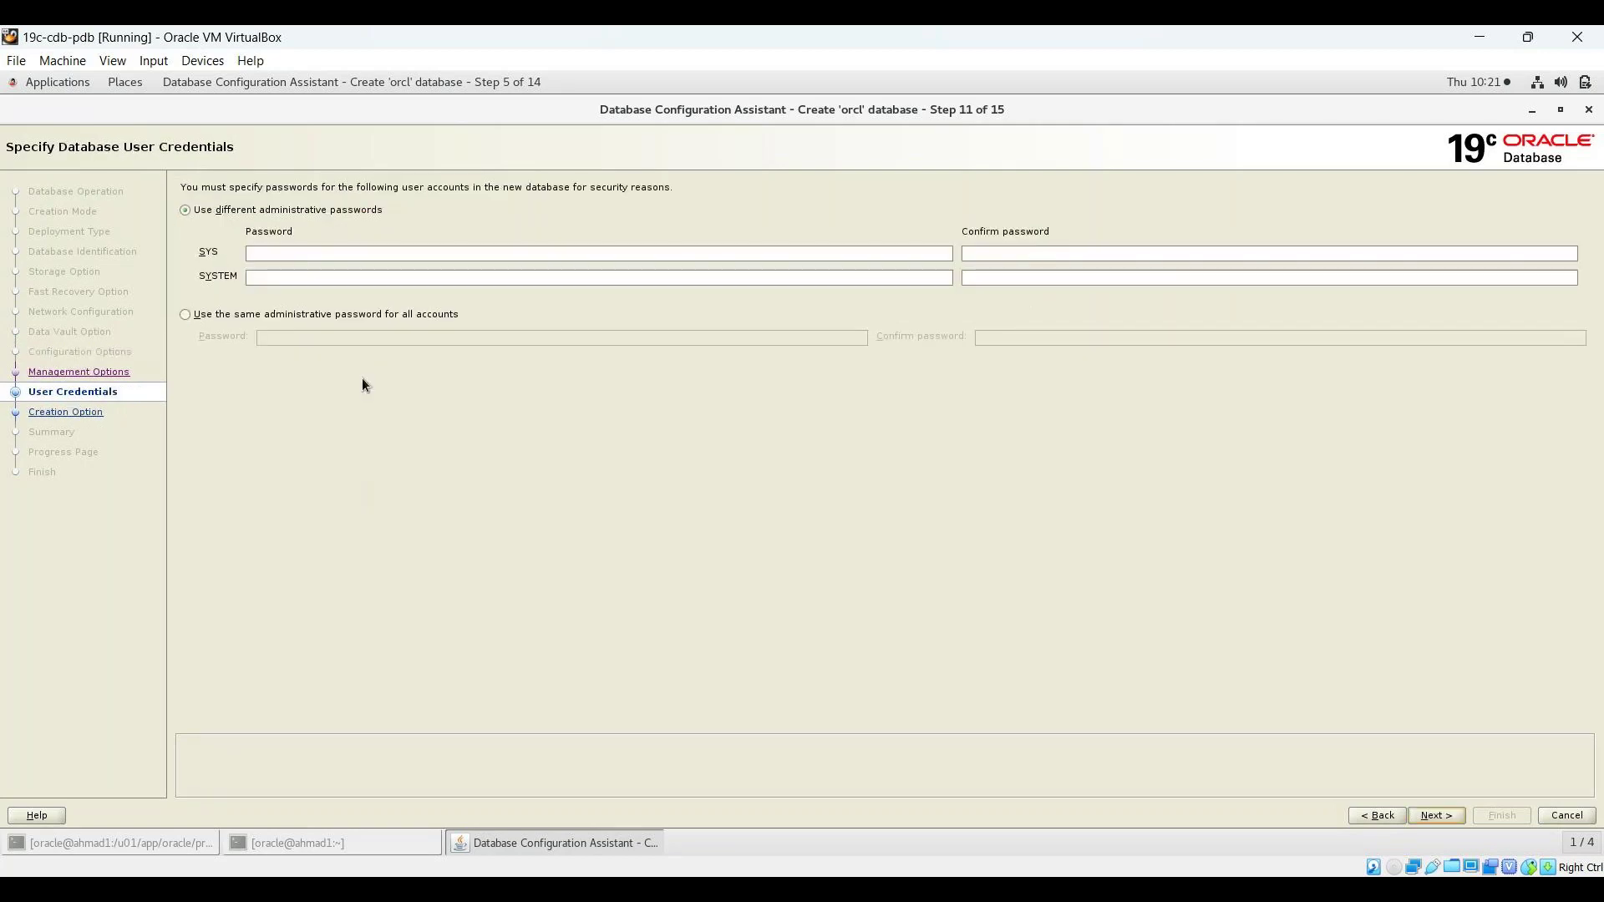
click(255, 315)
click(293, 339)
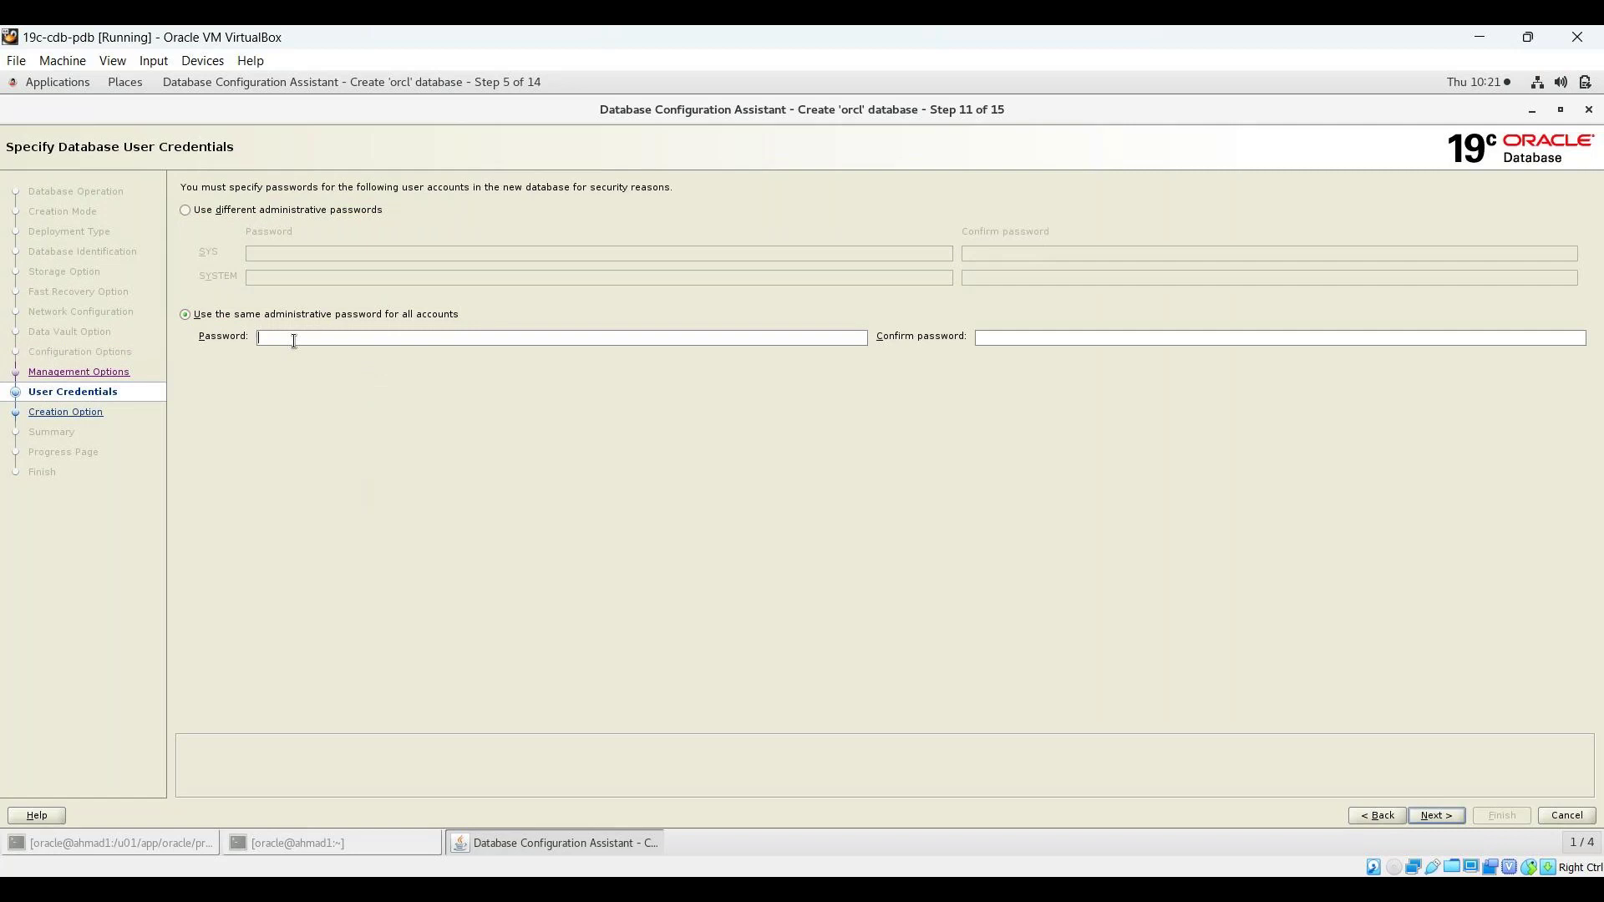
text(o)
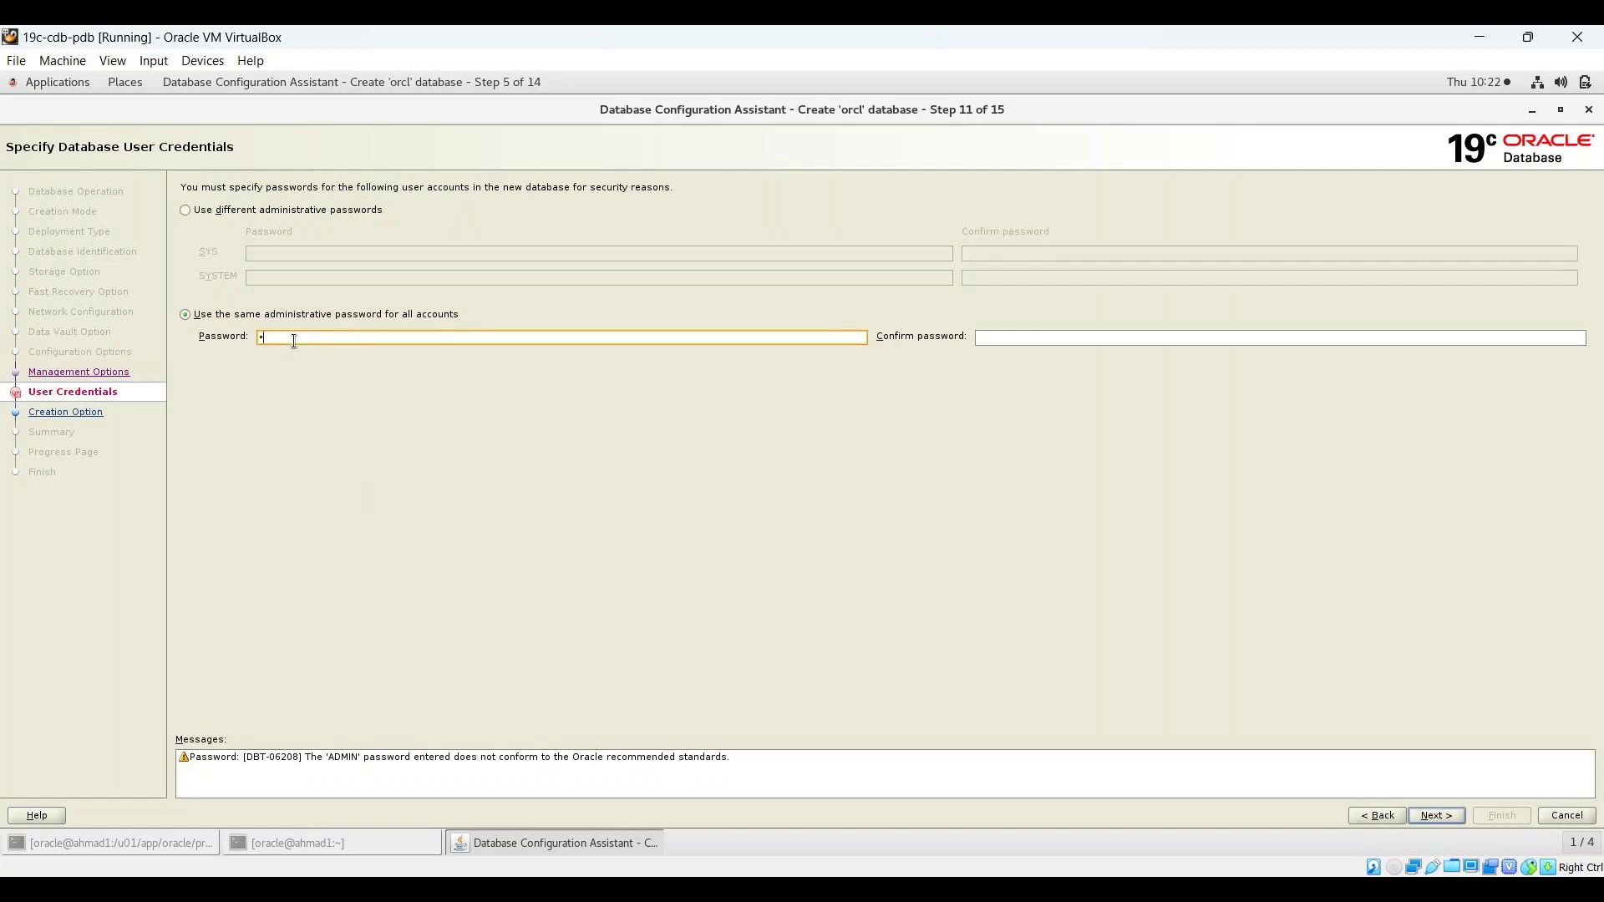
key(alt+n)
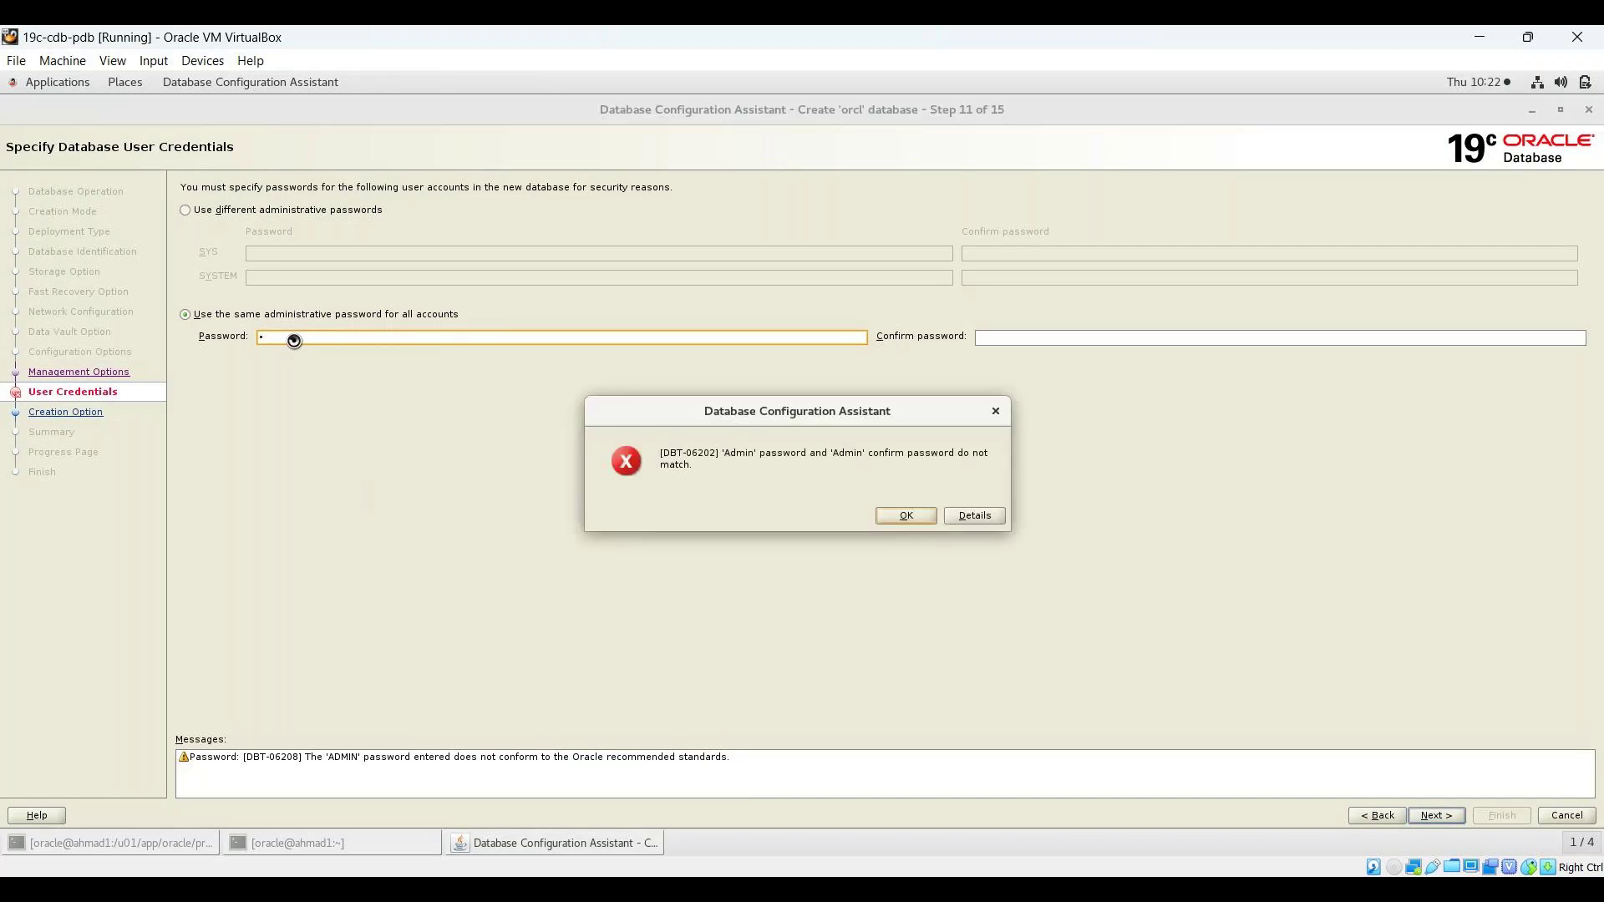
key(Return)
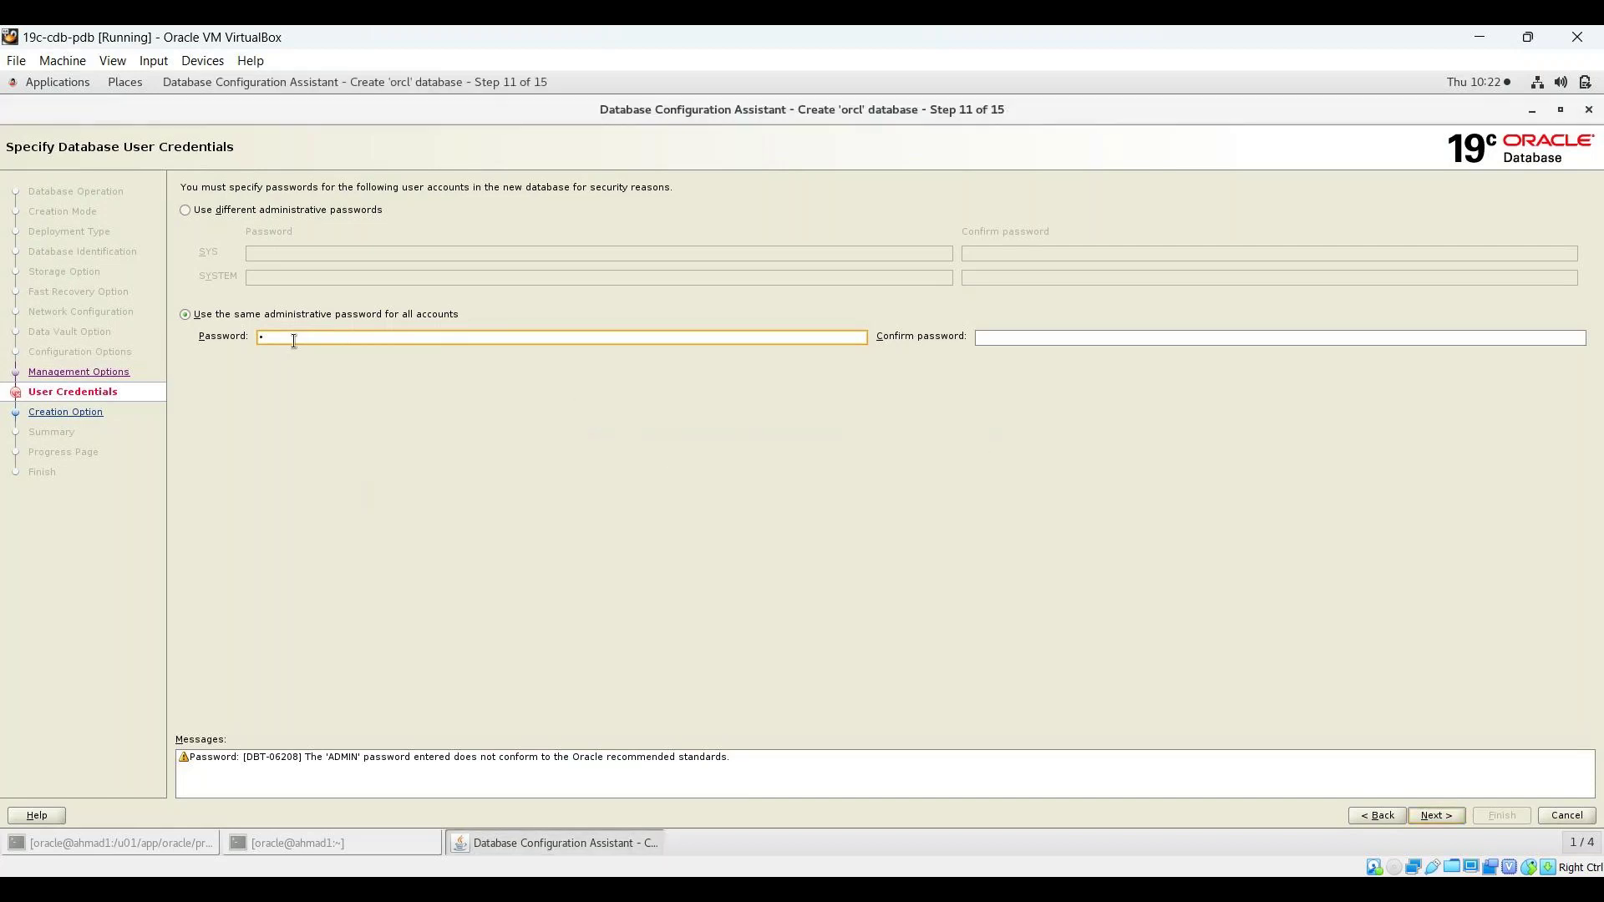
key(Return)
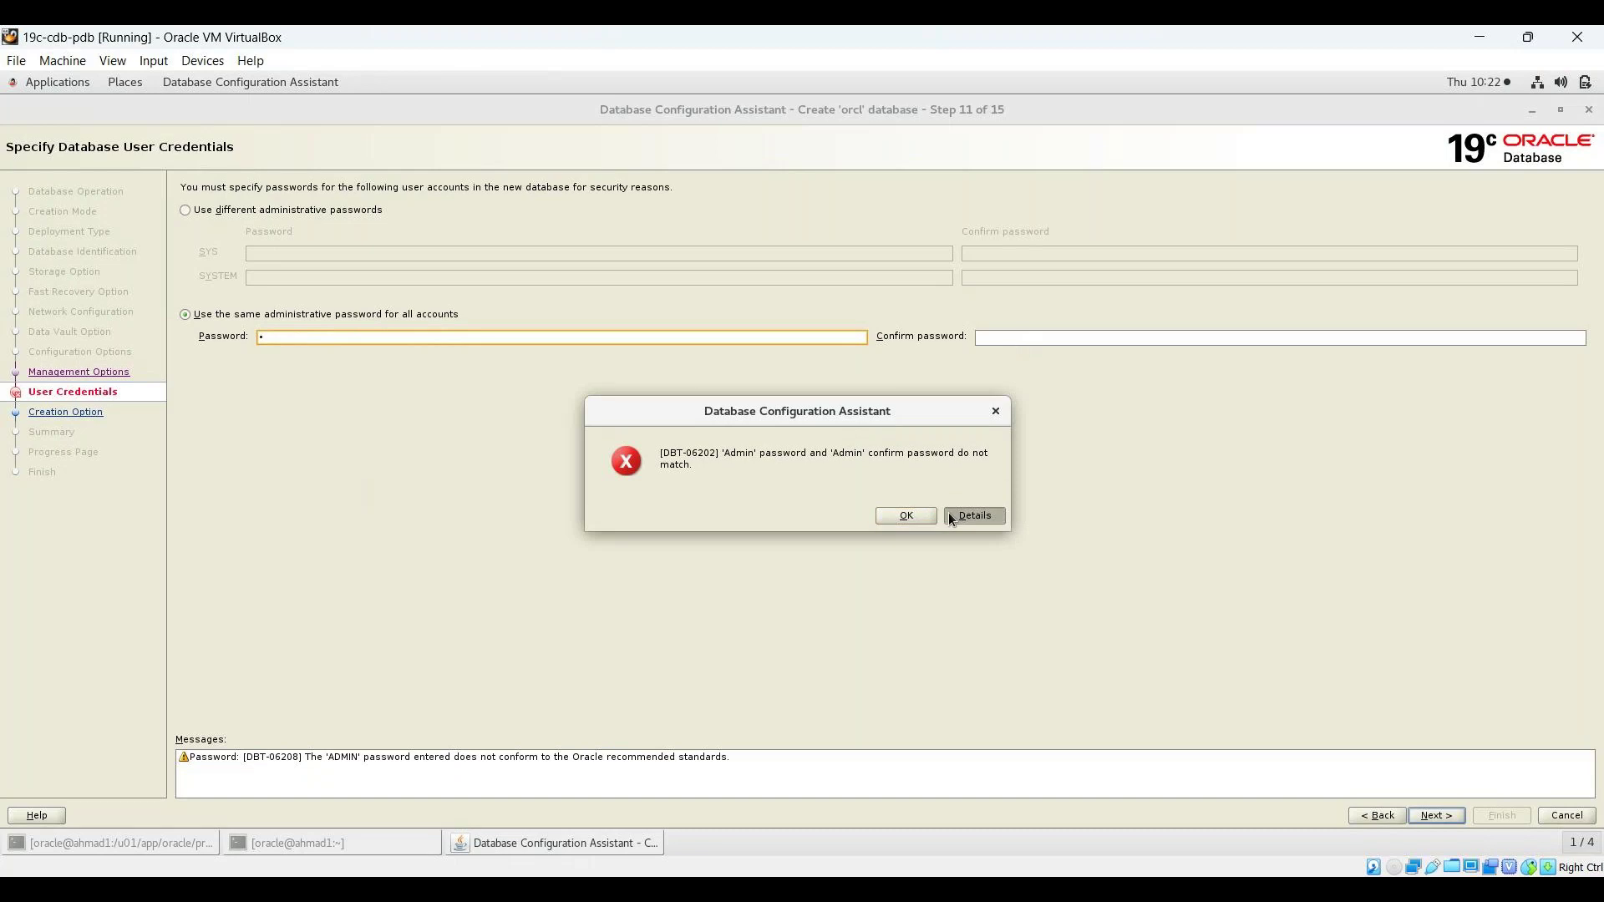
- Enter the matching confirmation password and accept the non-standard password warning
click(949, 513)
click(992, 413)
click(1020, 344)
text(a)
key(alt+n)
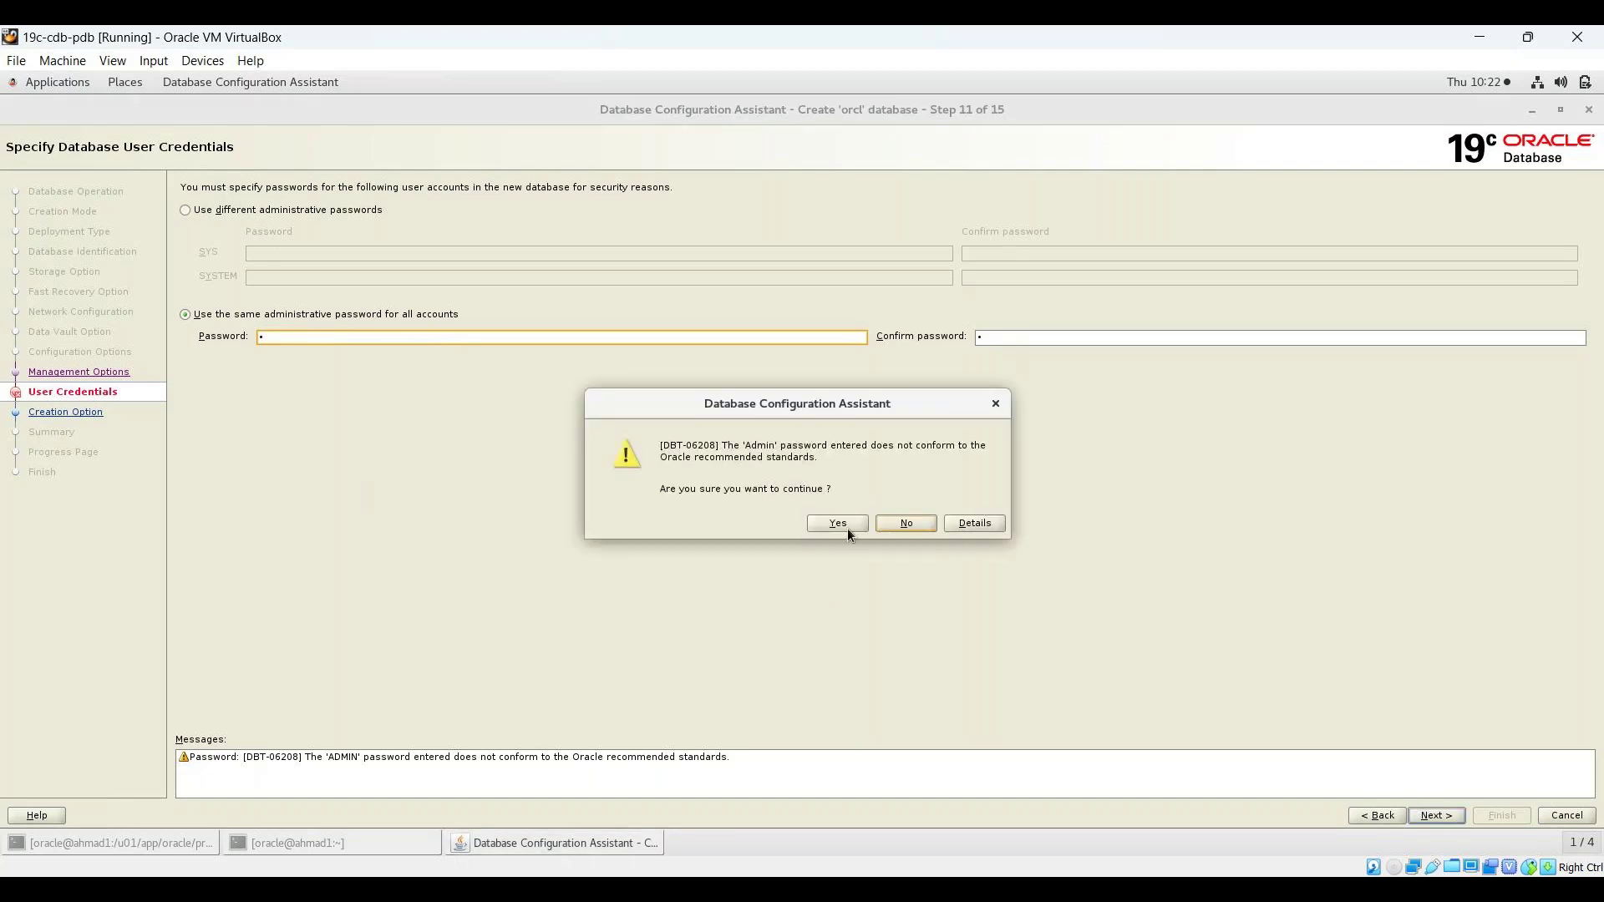
click(837, 524)
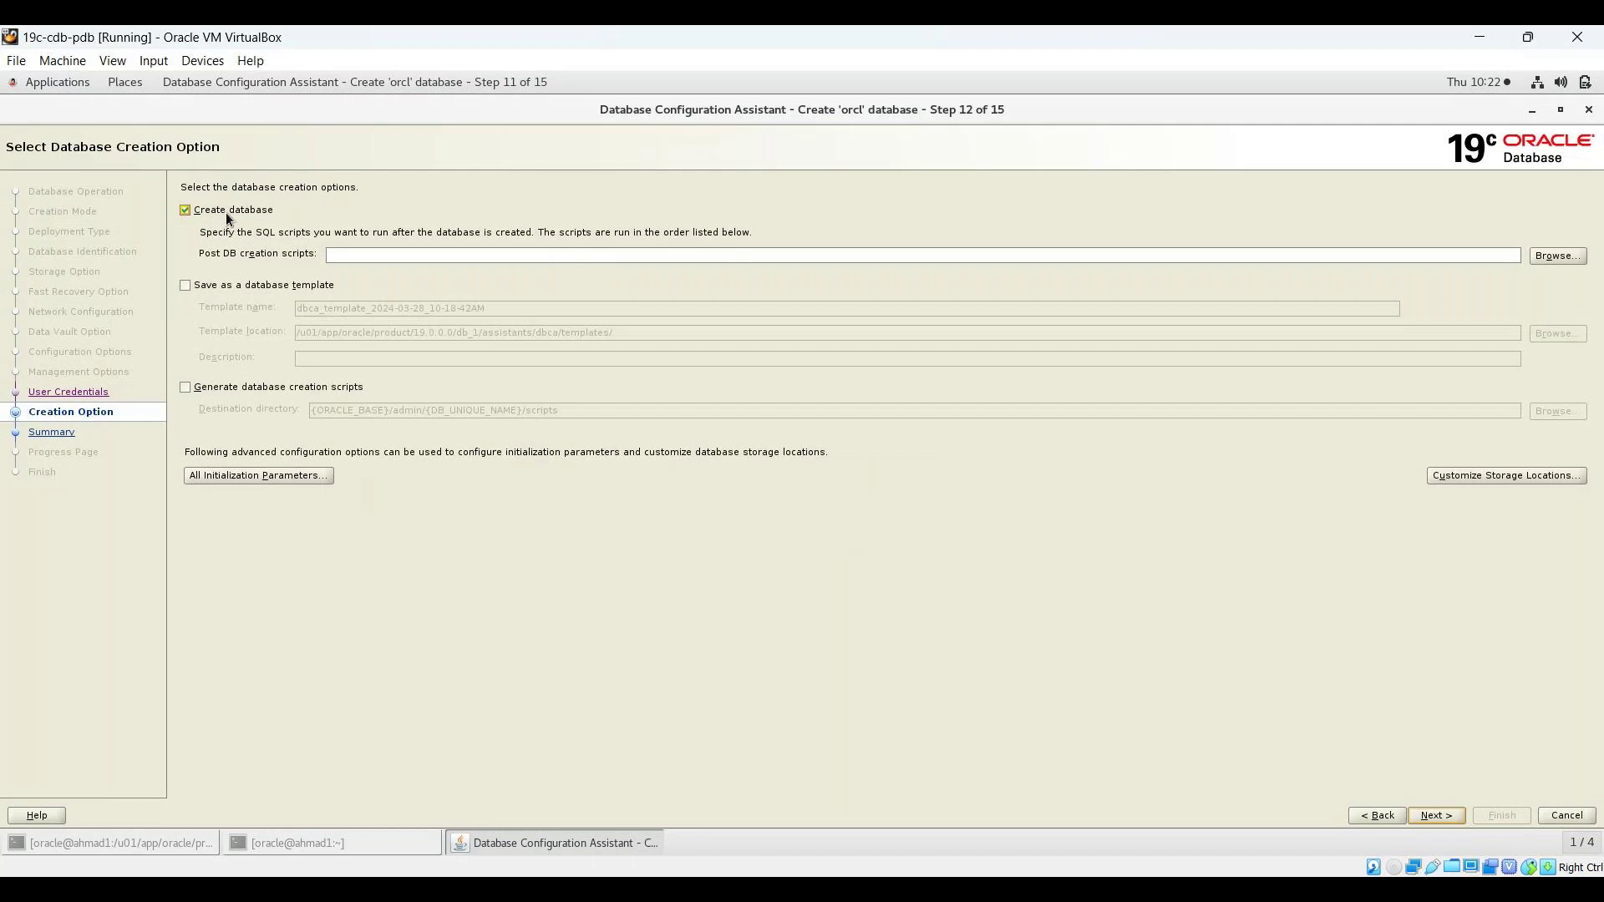
- Turn on template saving and script generation, then review the control file locations and limits
click(232, 288)
click(212, 386)
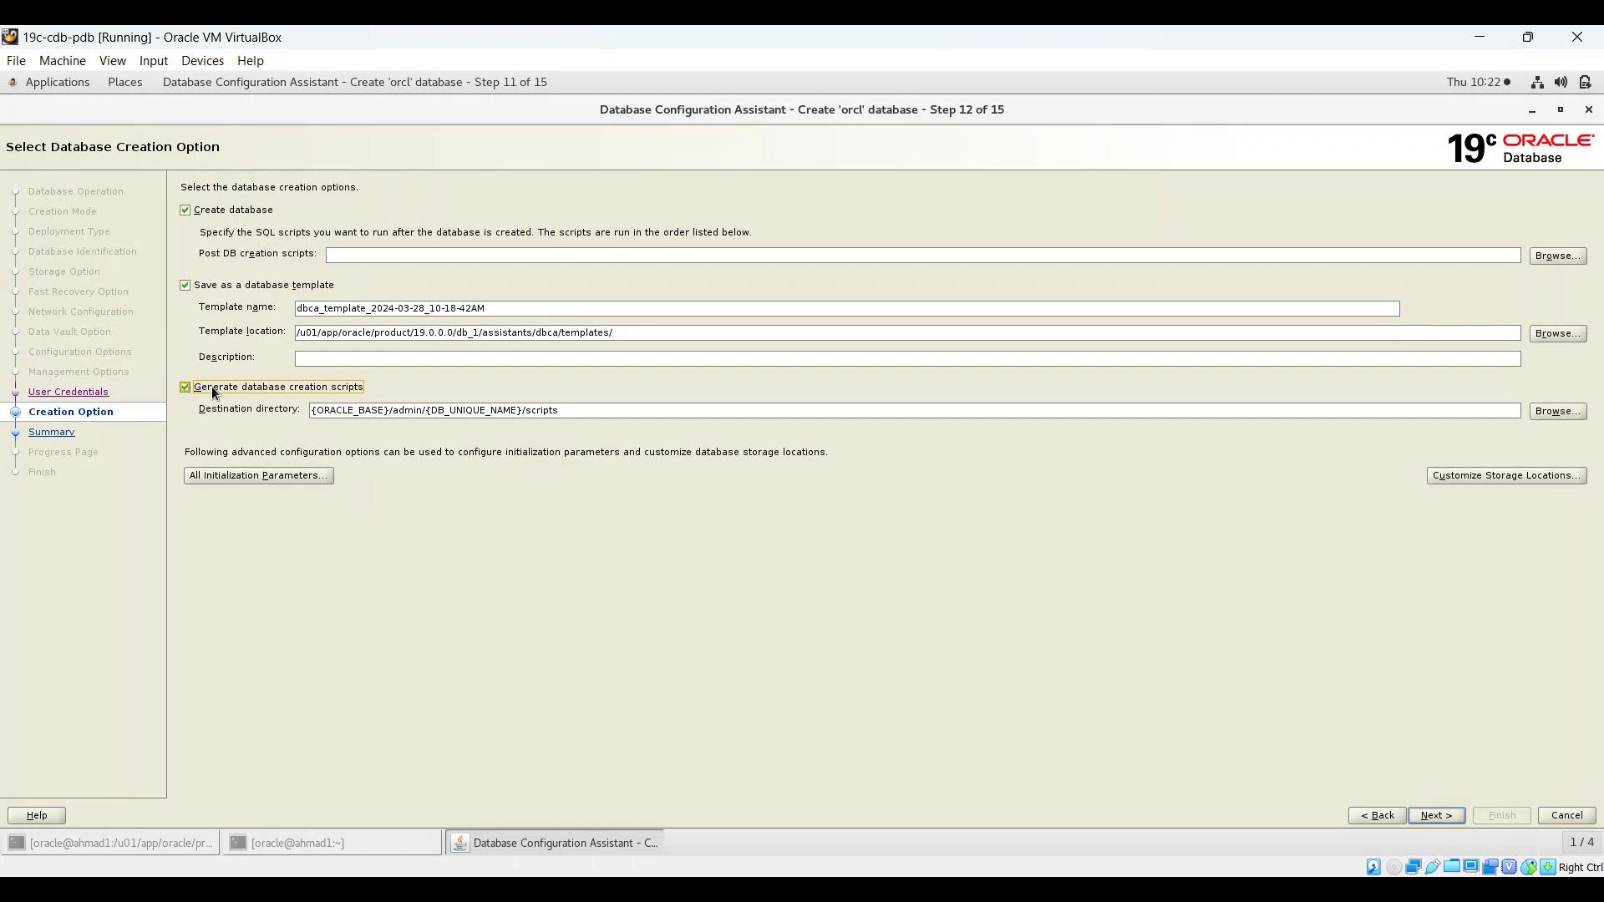
click(1520, 473)
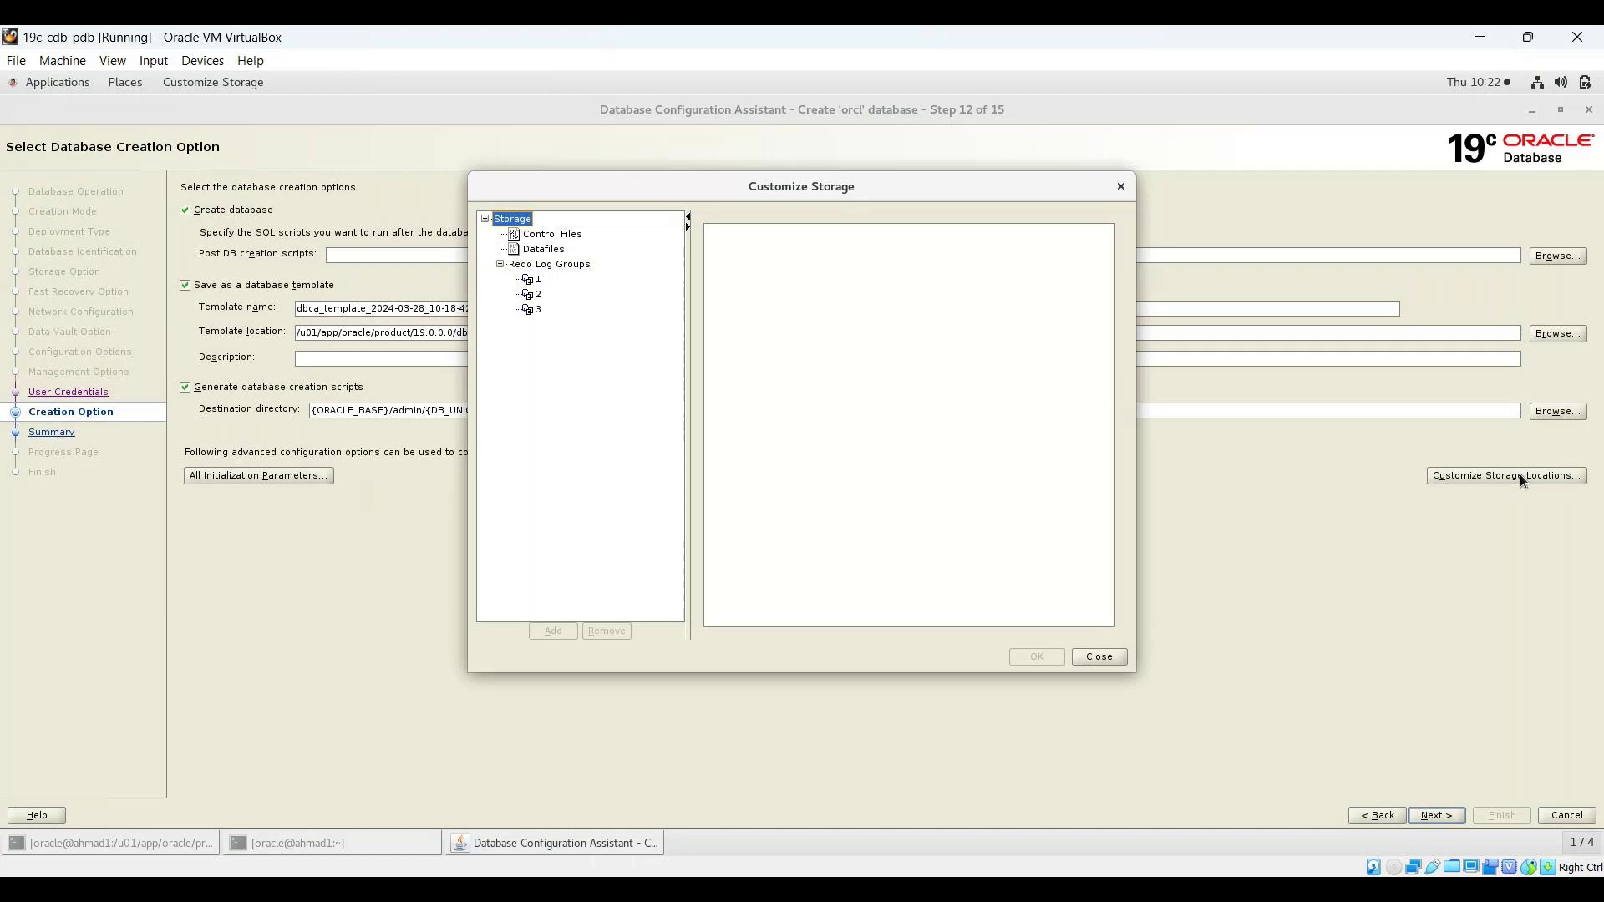
click(561, 241)
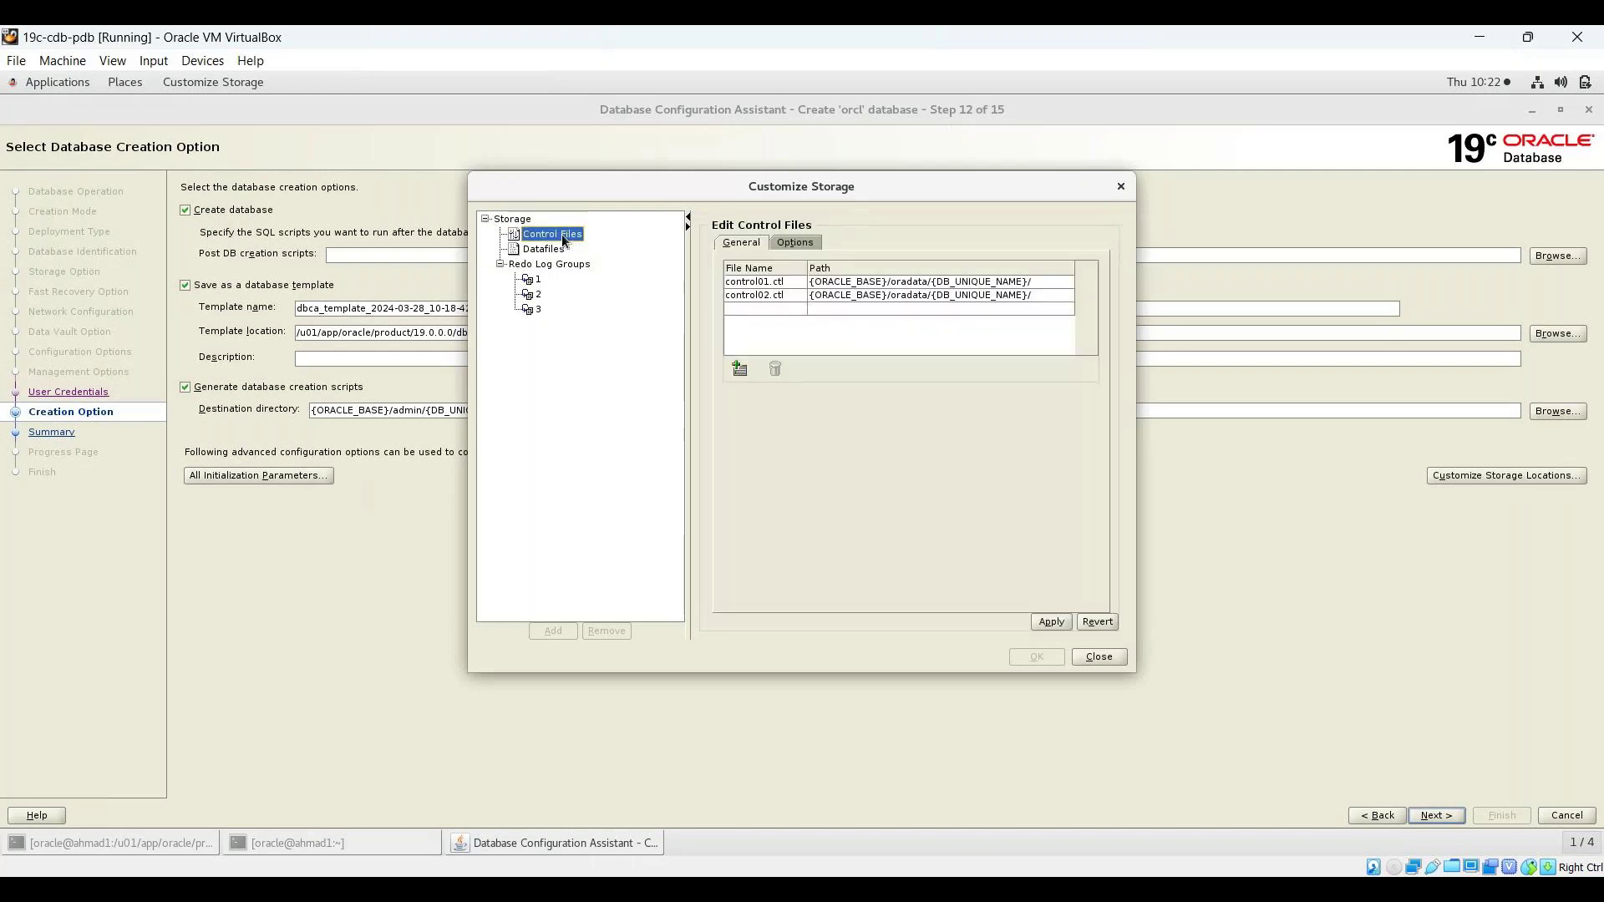
click(807, 247)
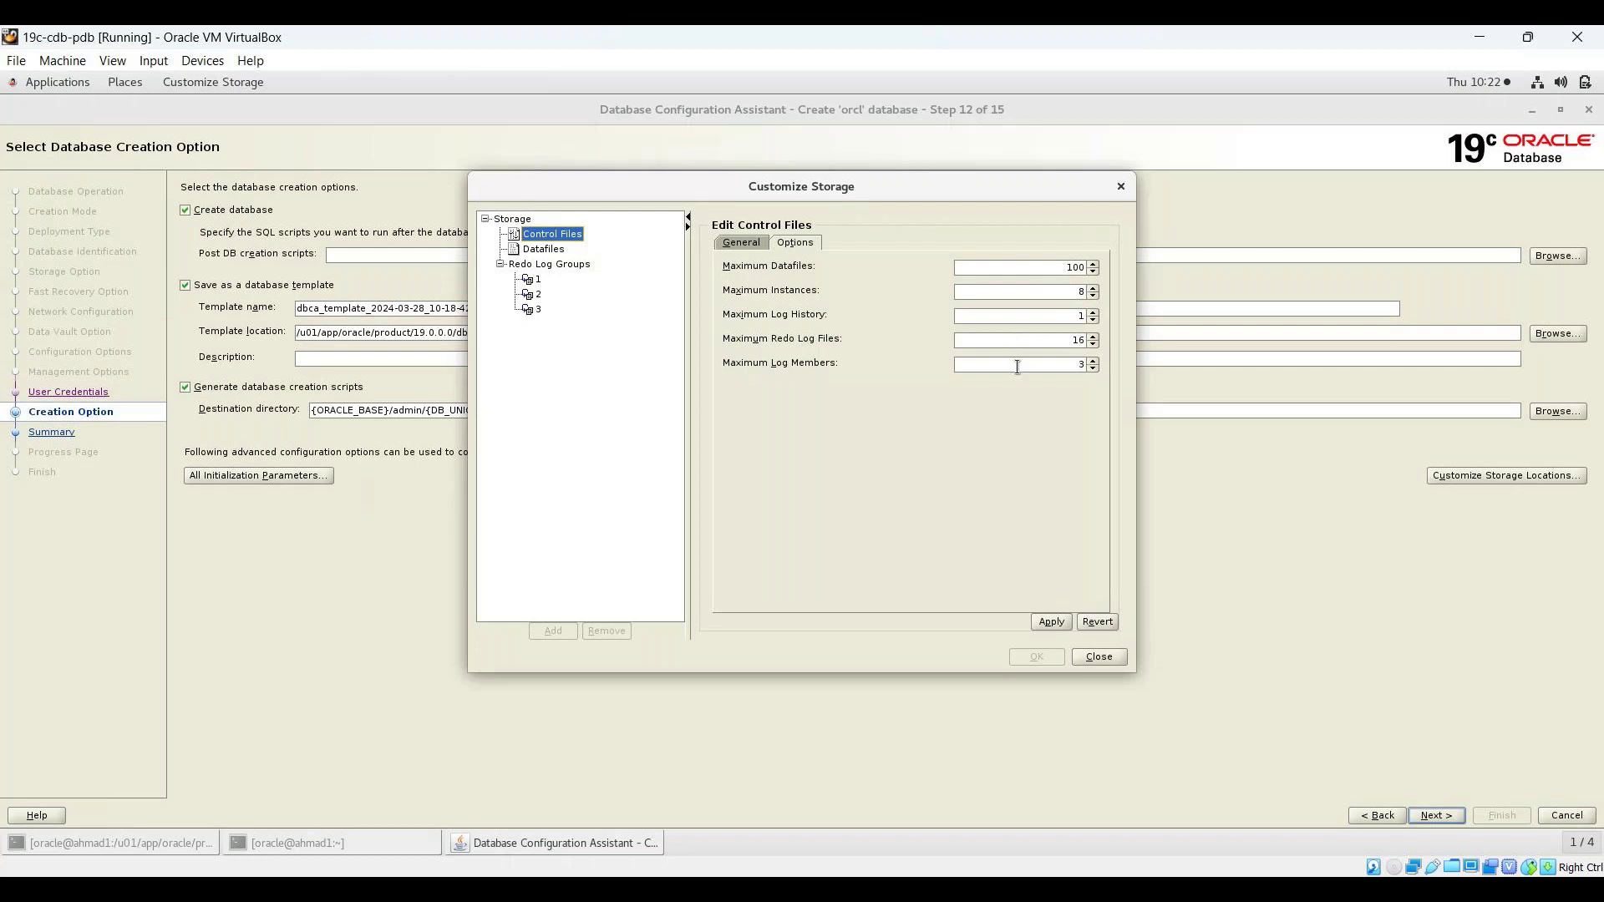
- Review the datafile locations and redo log groups 1 and 3, then show all initialization parameters
click(559, 252)
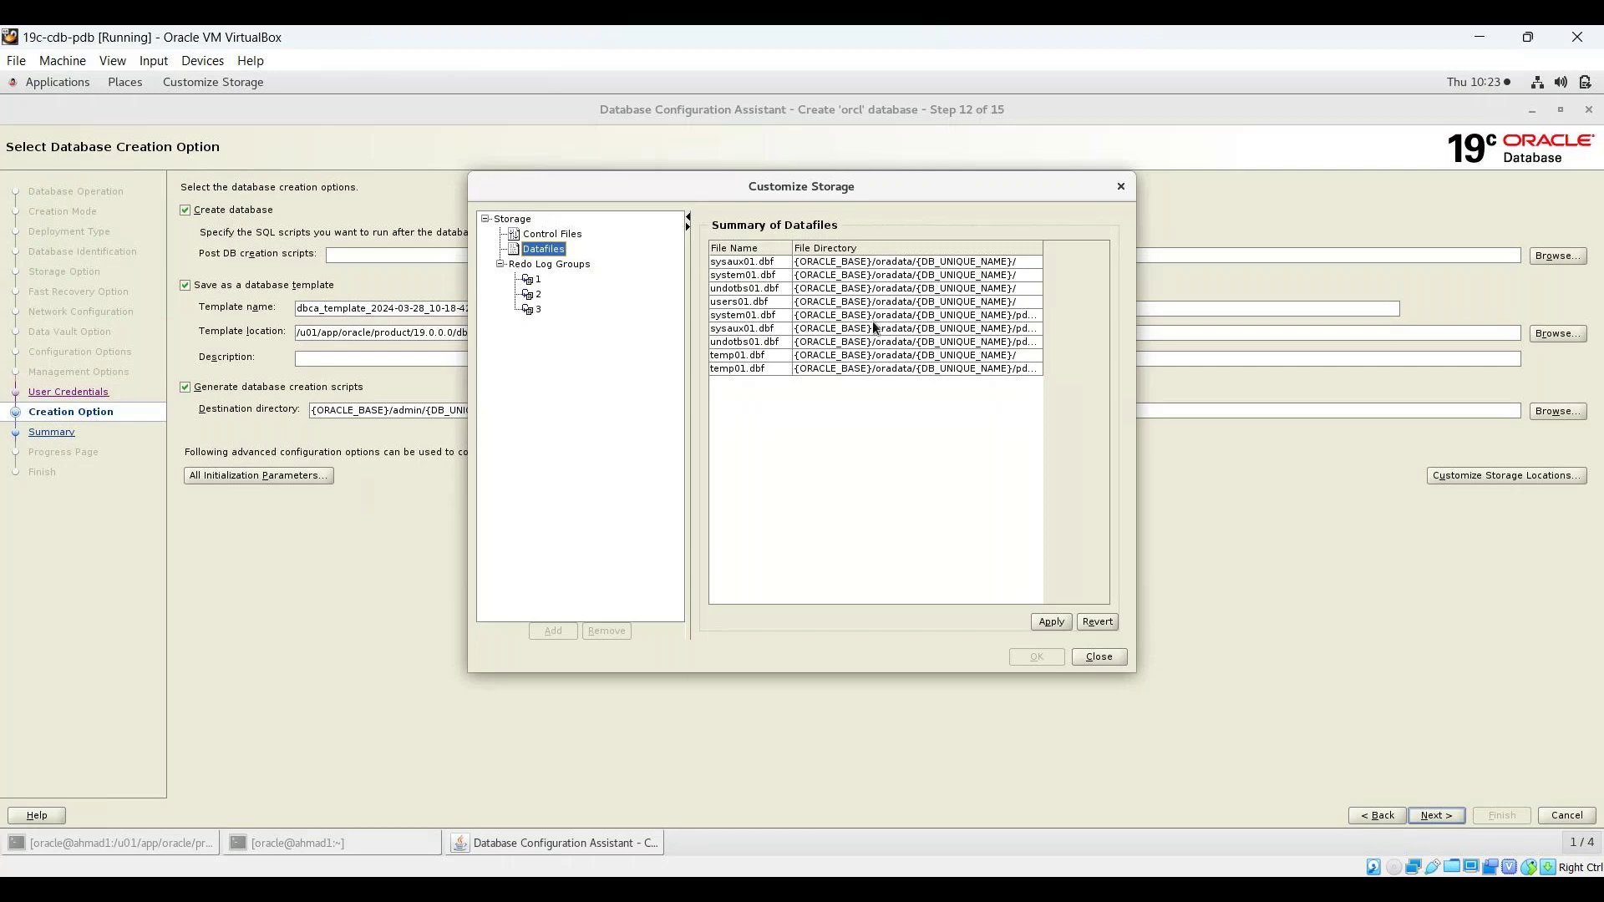
click(957, 318)
click(958, 342)
click(950, 343)
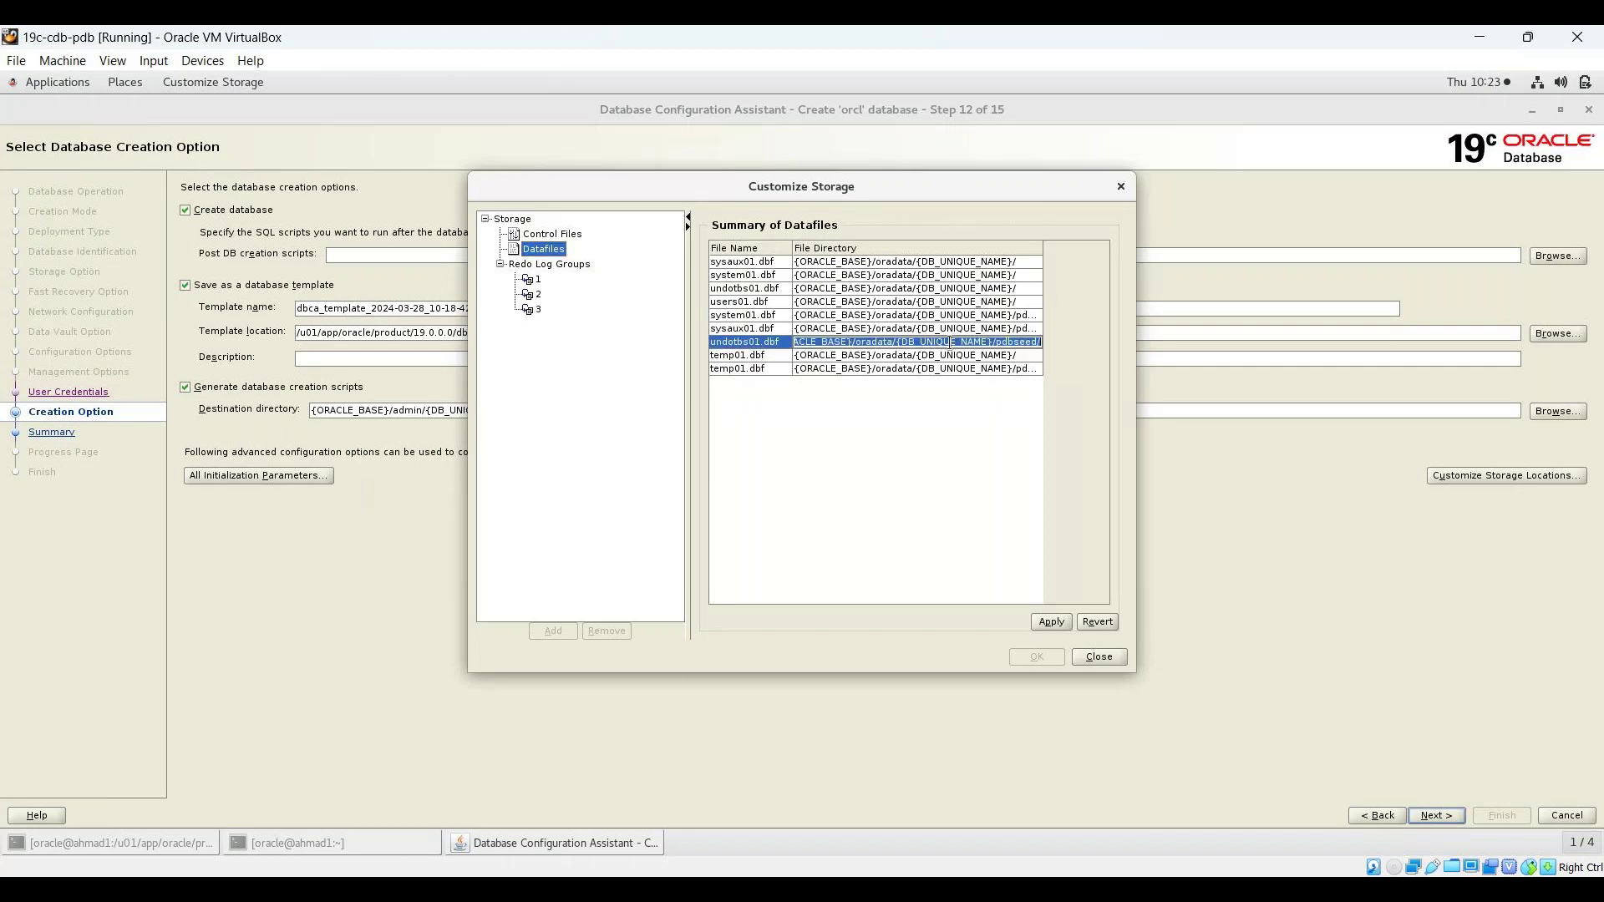
click(950, 368)
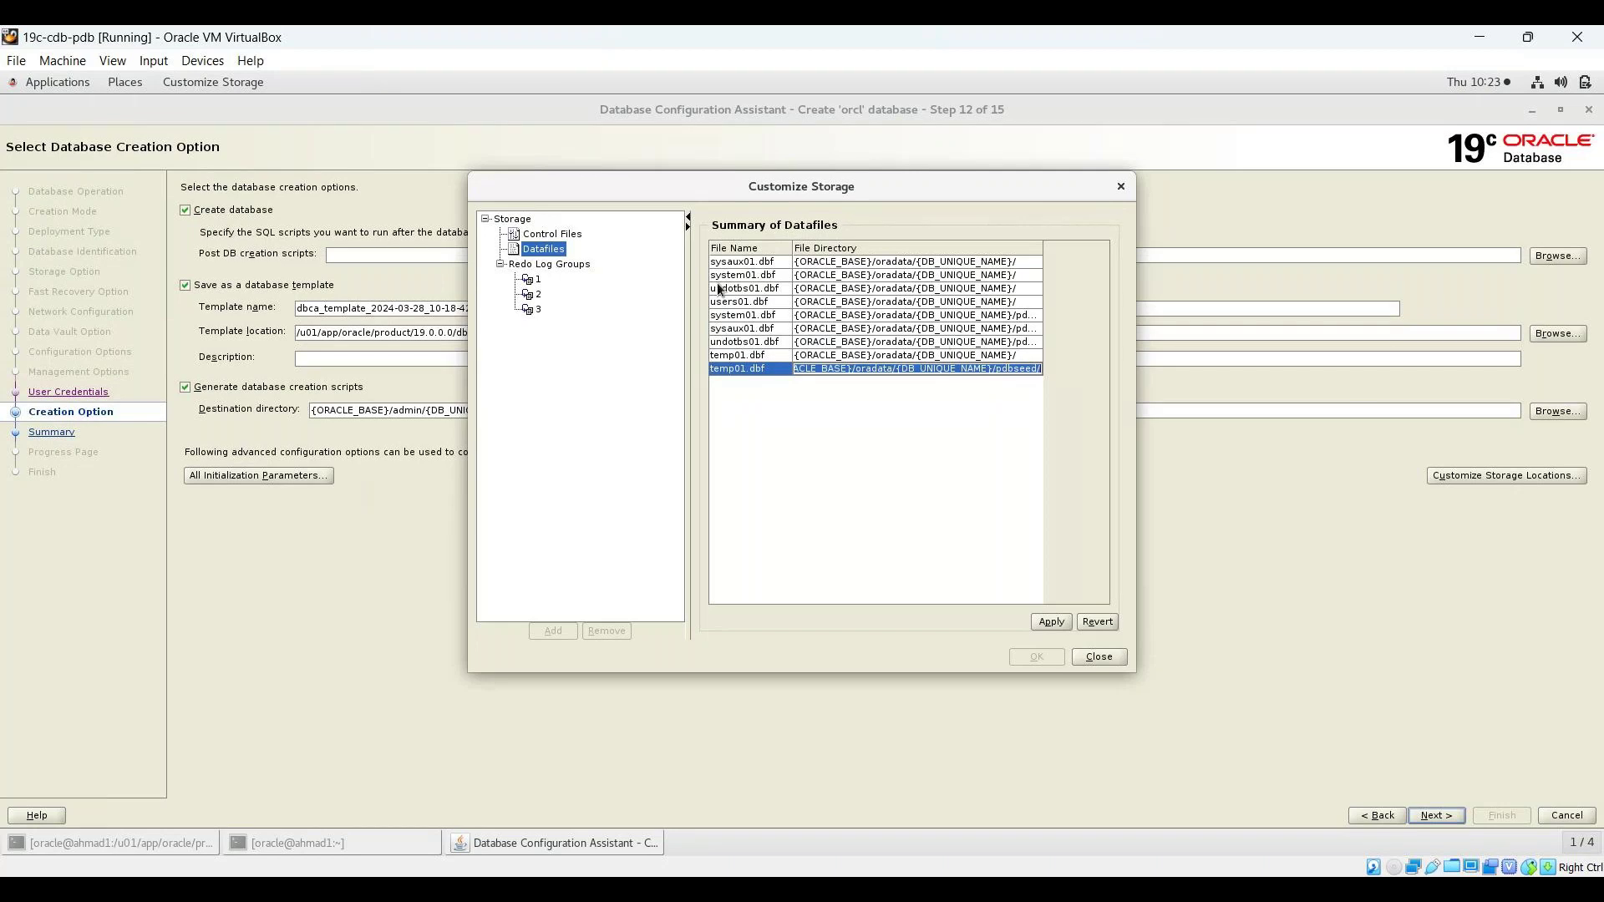
click(535, 280)
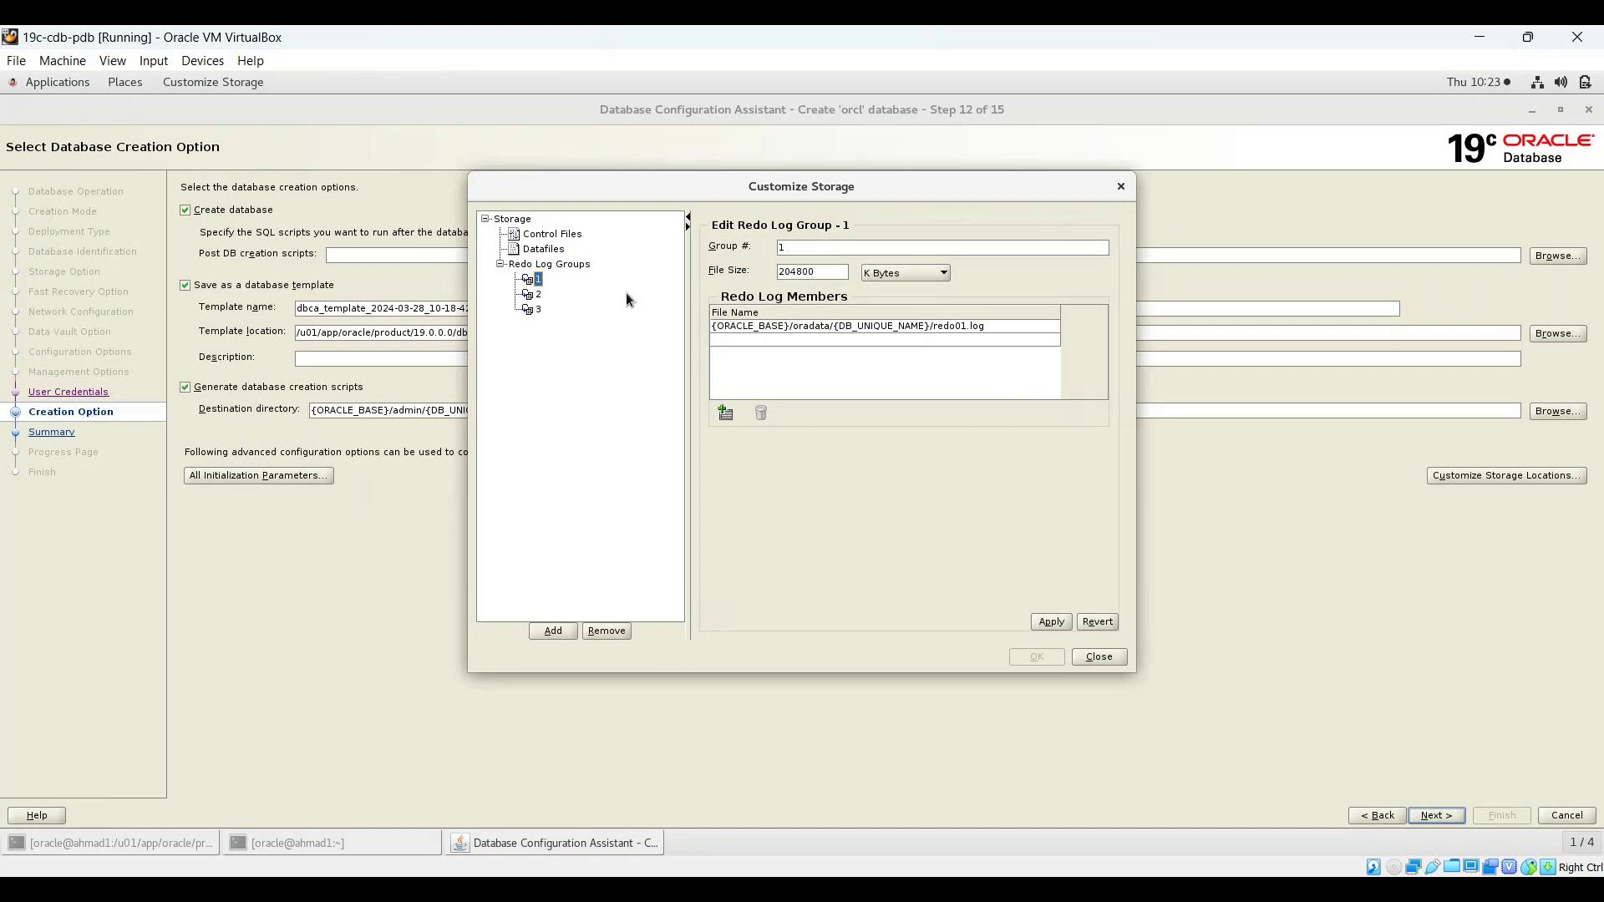
click(538, 309)
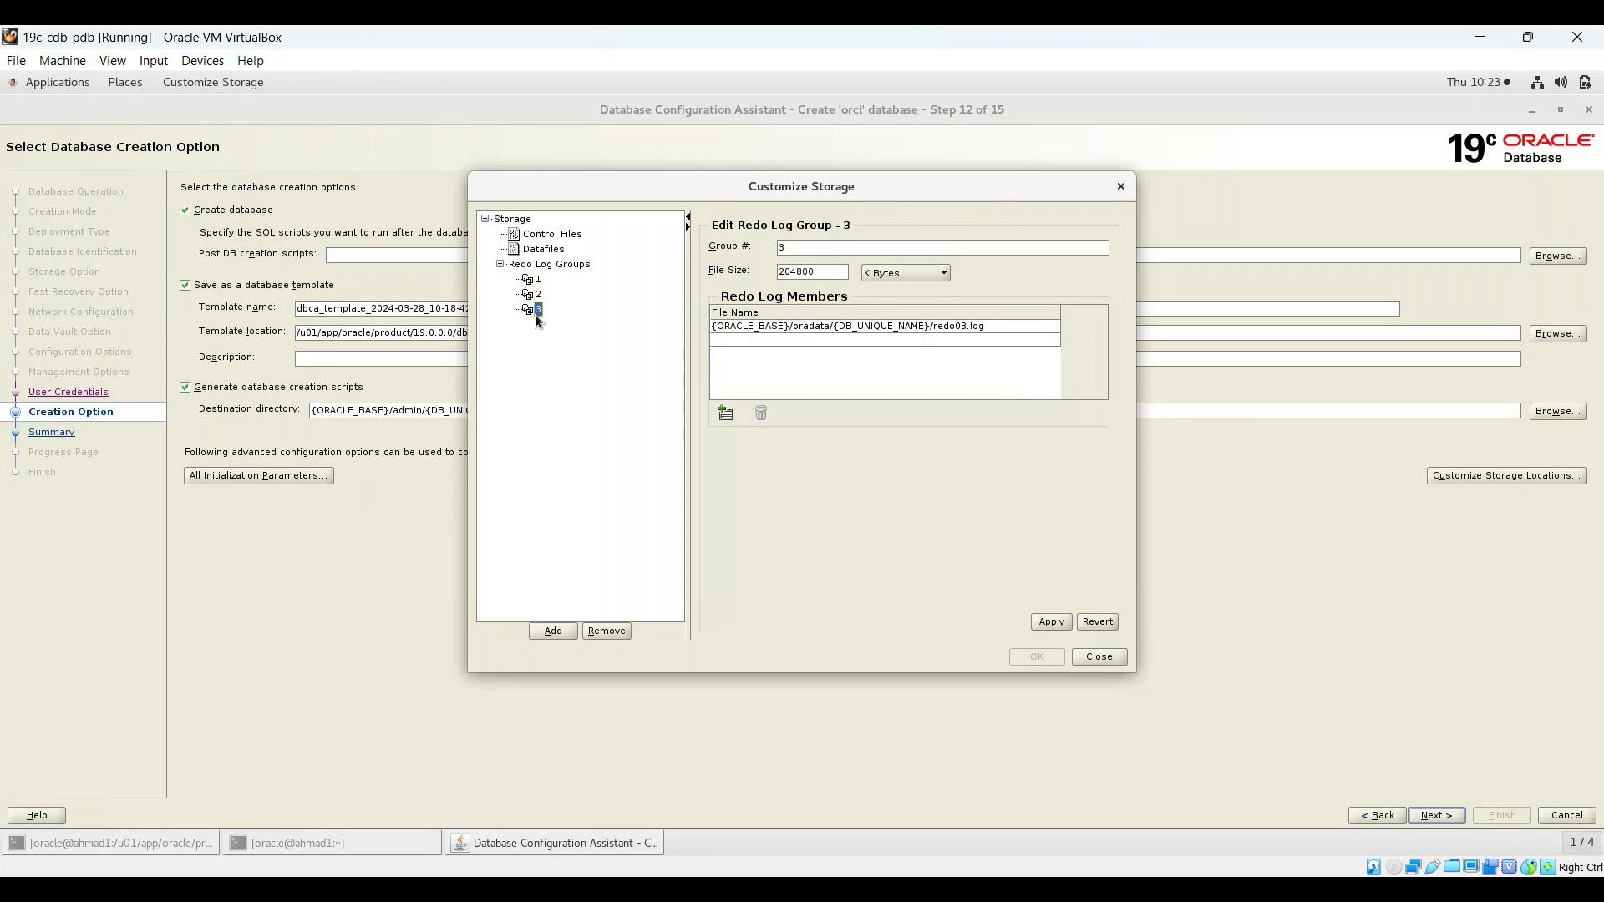
click(1096, 657)
click(257, 476)
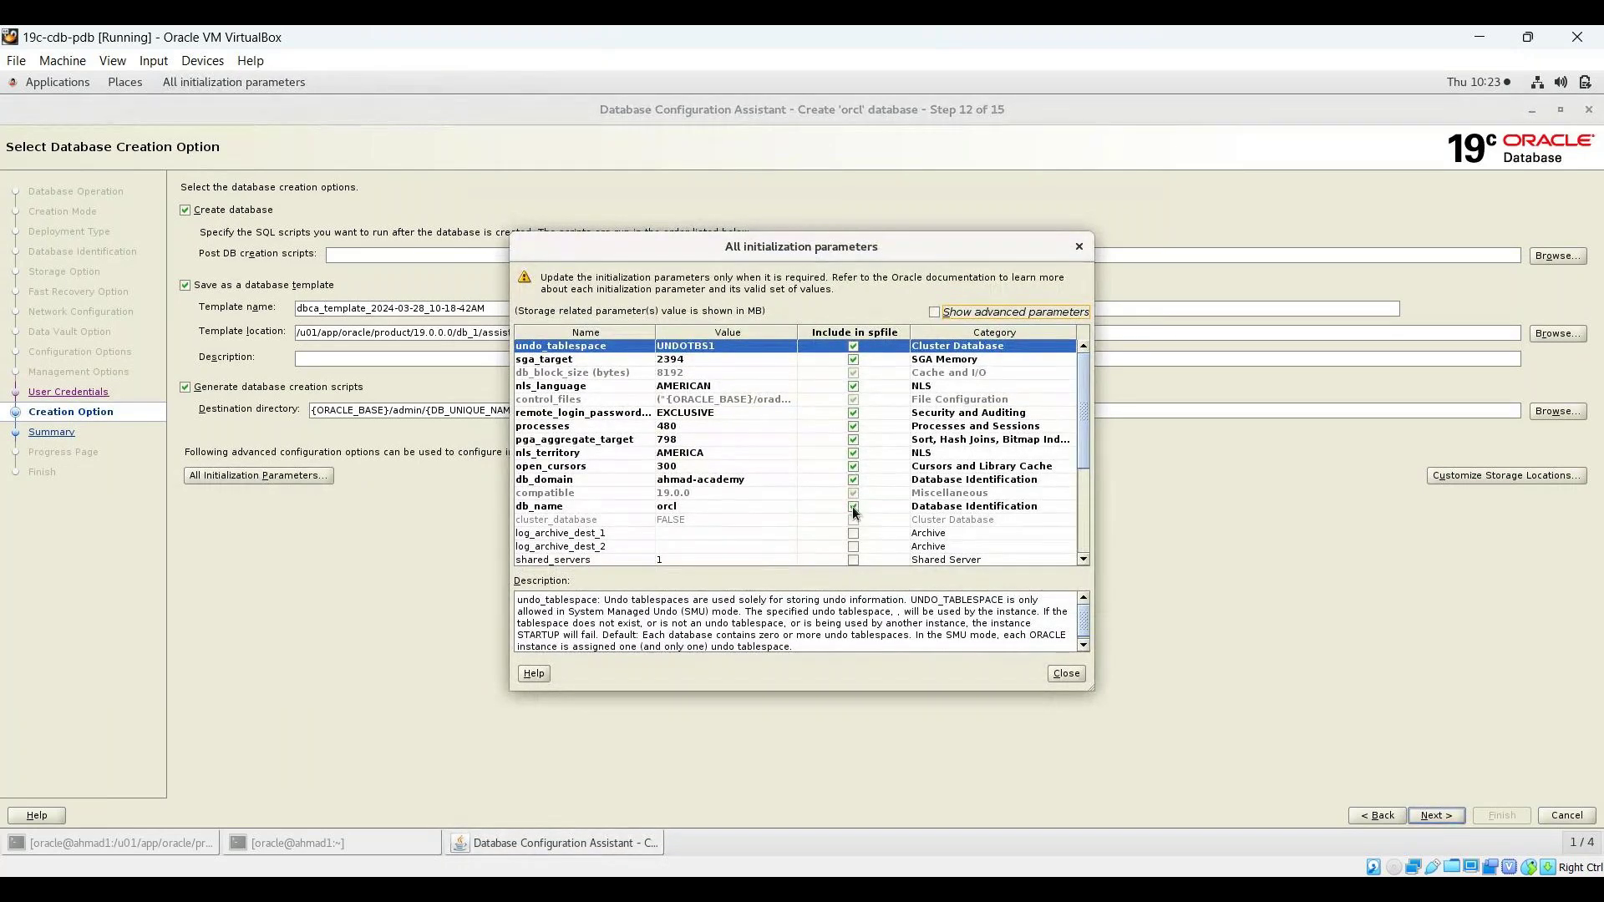
- Browse the initialization parameters, including the advanced ones, and close the list
drag(1079, 454, 1078, 590)
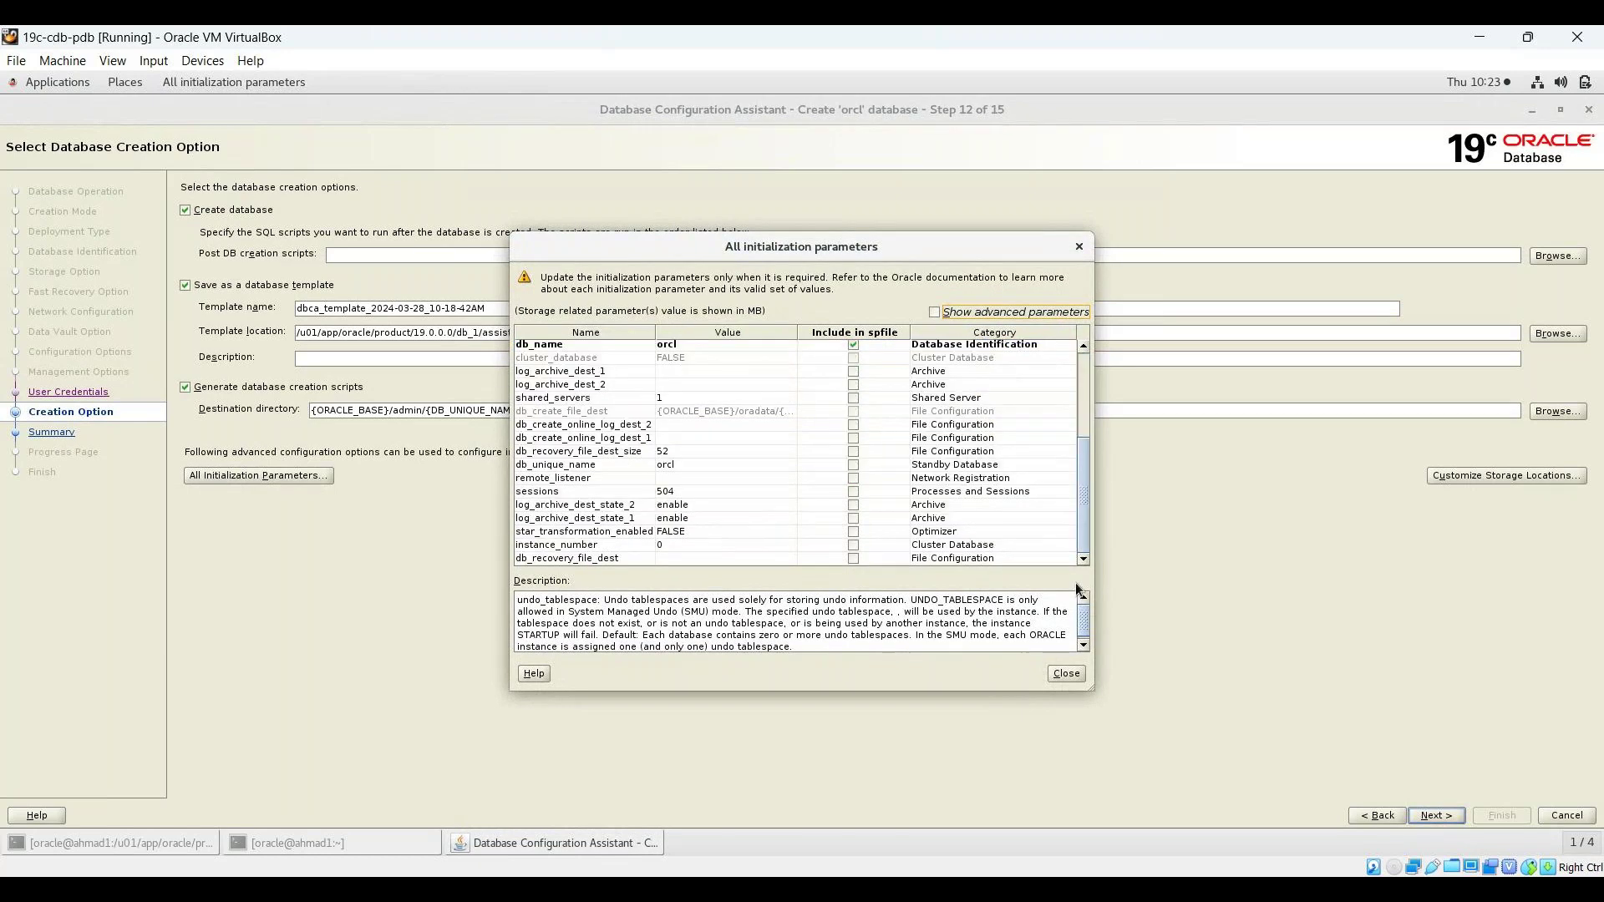
click(936, 312)
drag(1083, 363, 1083, 430)
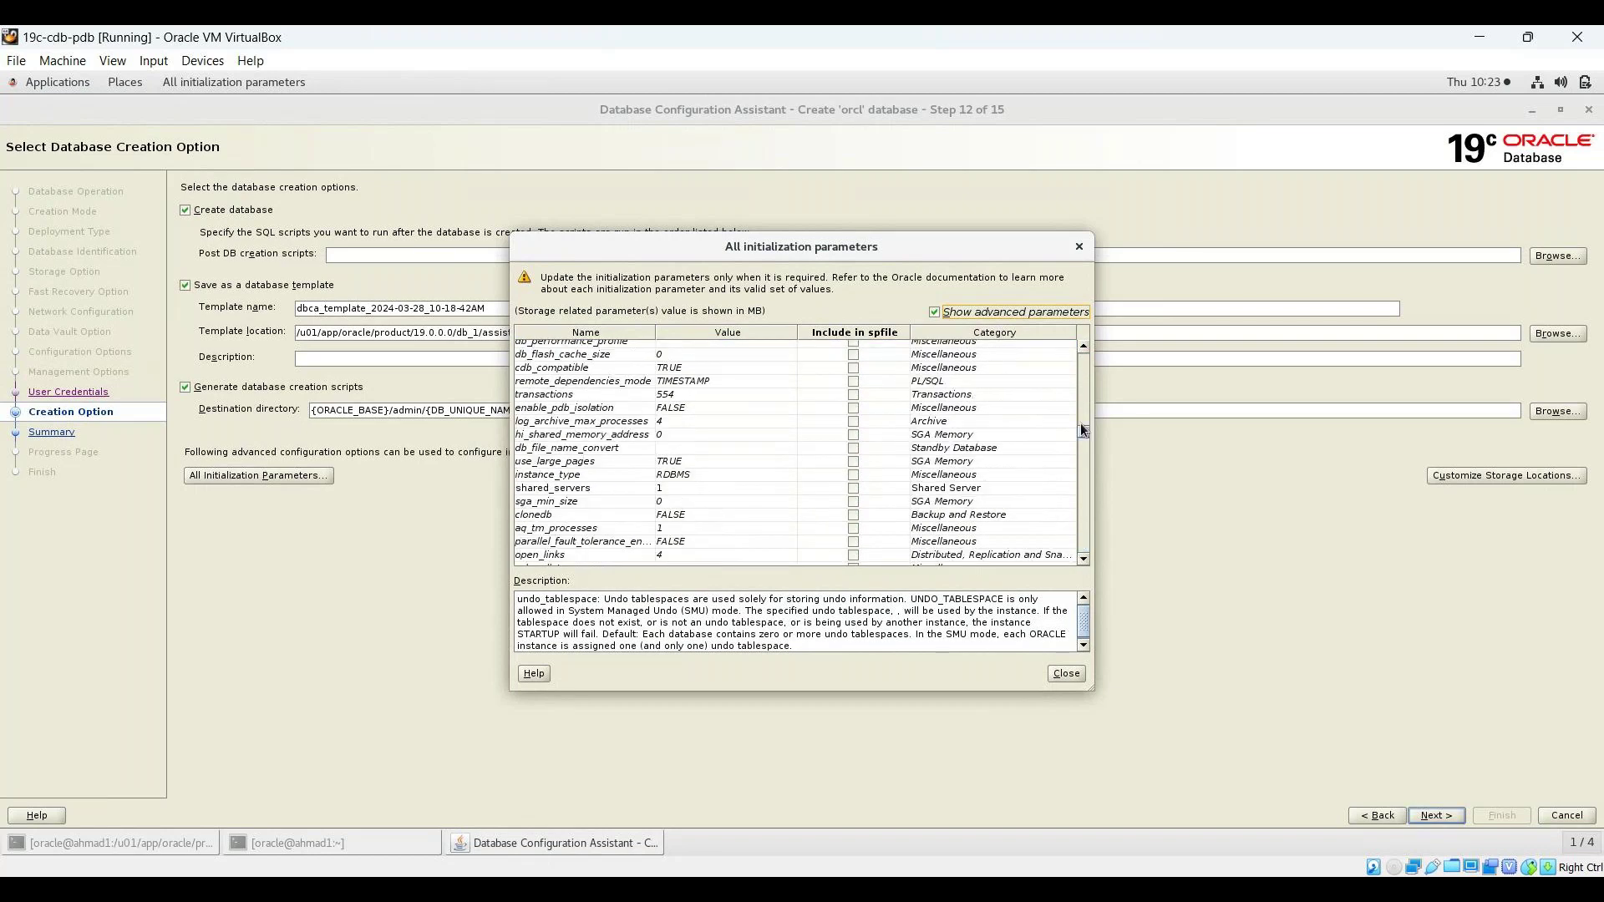
click(985, 311)
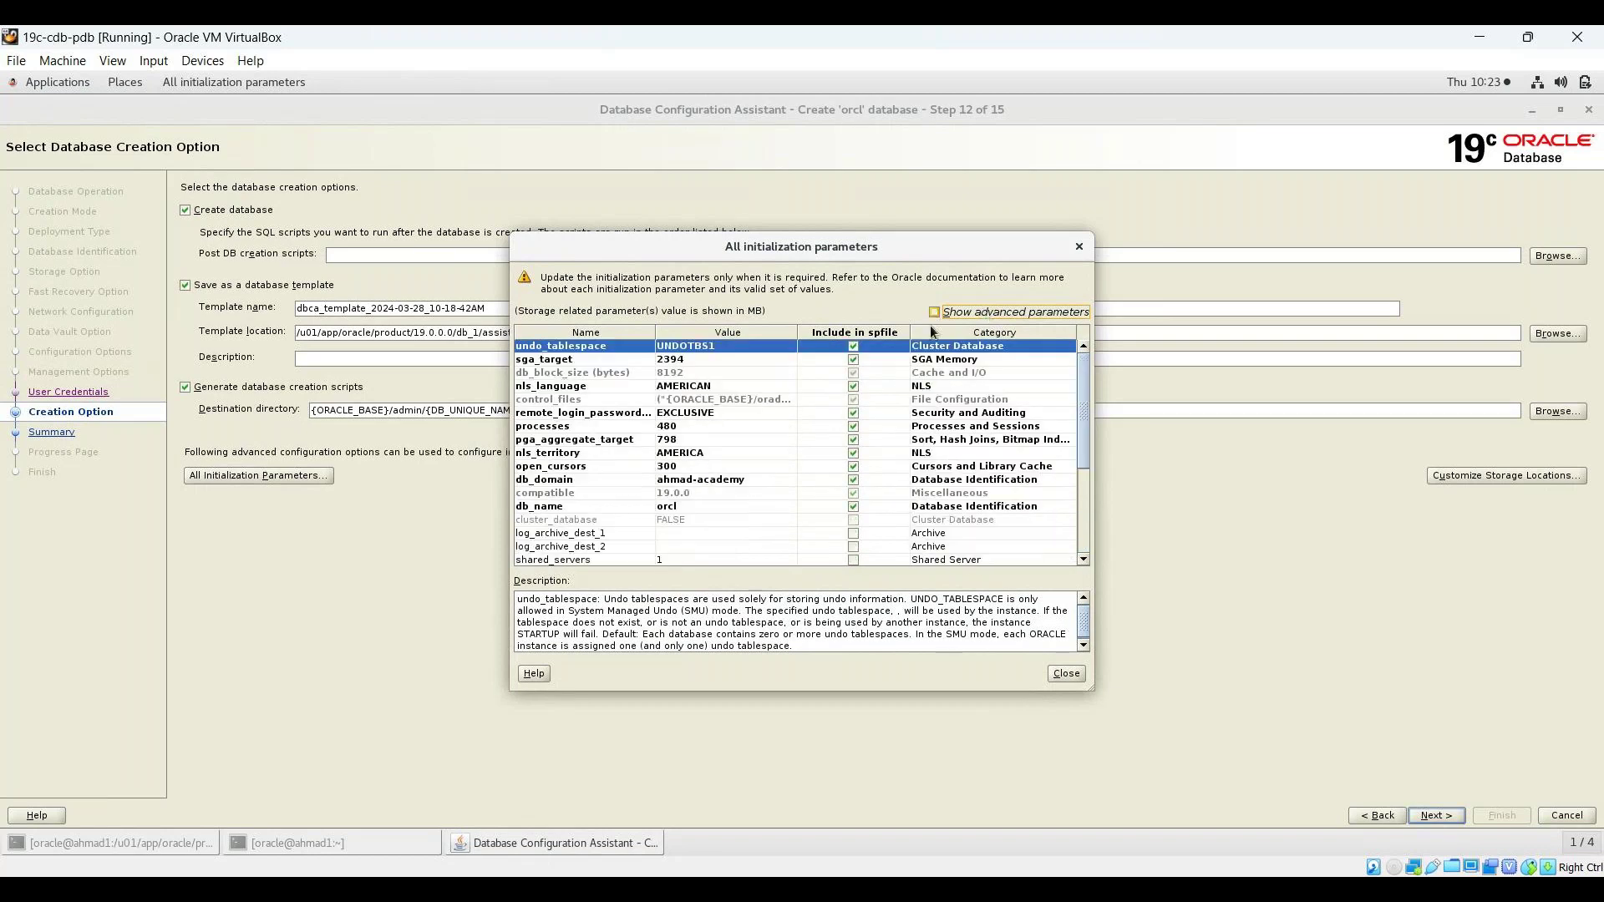
click(1067, 673)
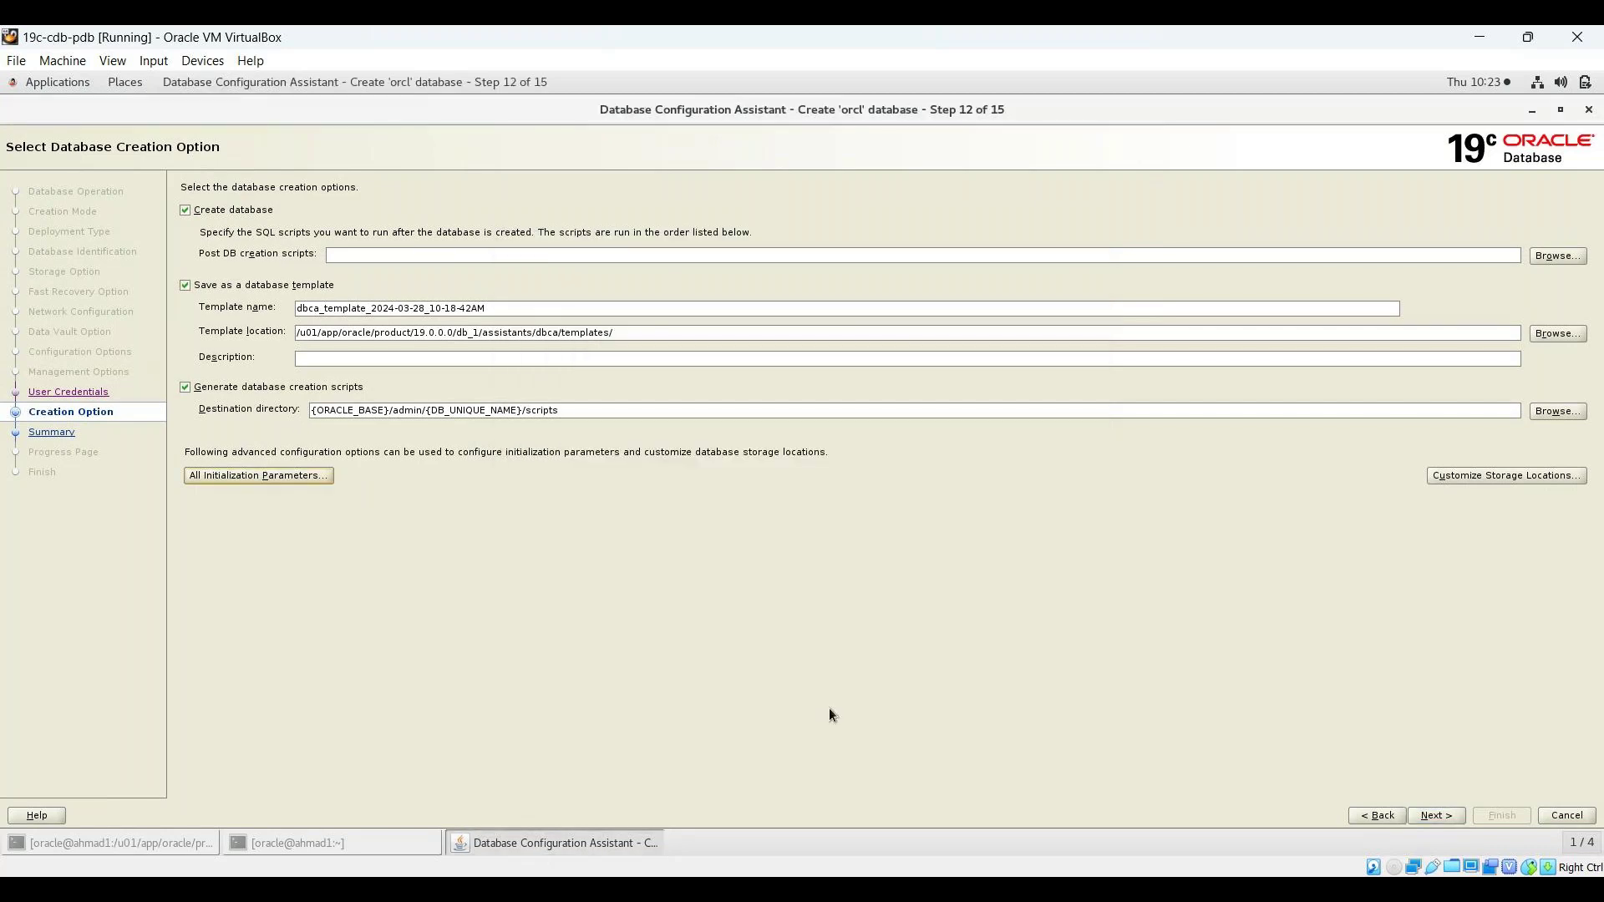
- Turn template saving and script generation back off and continue to the Summary
click(185, 285)
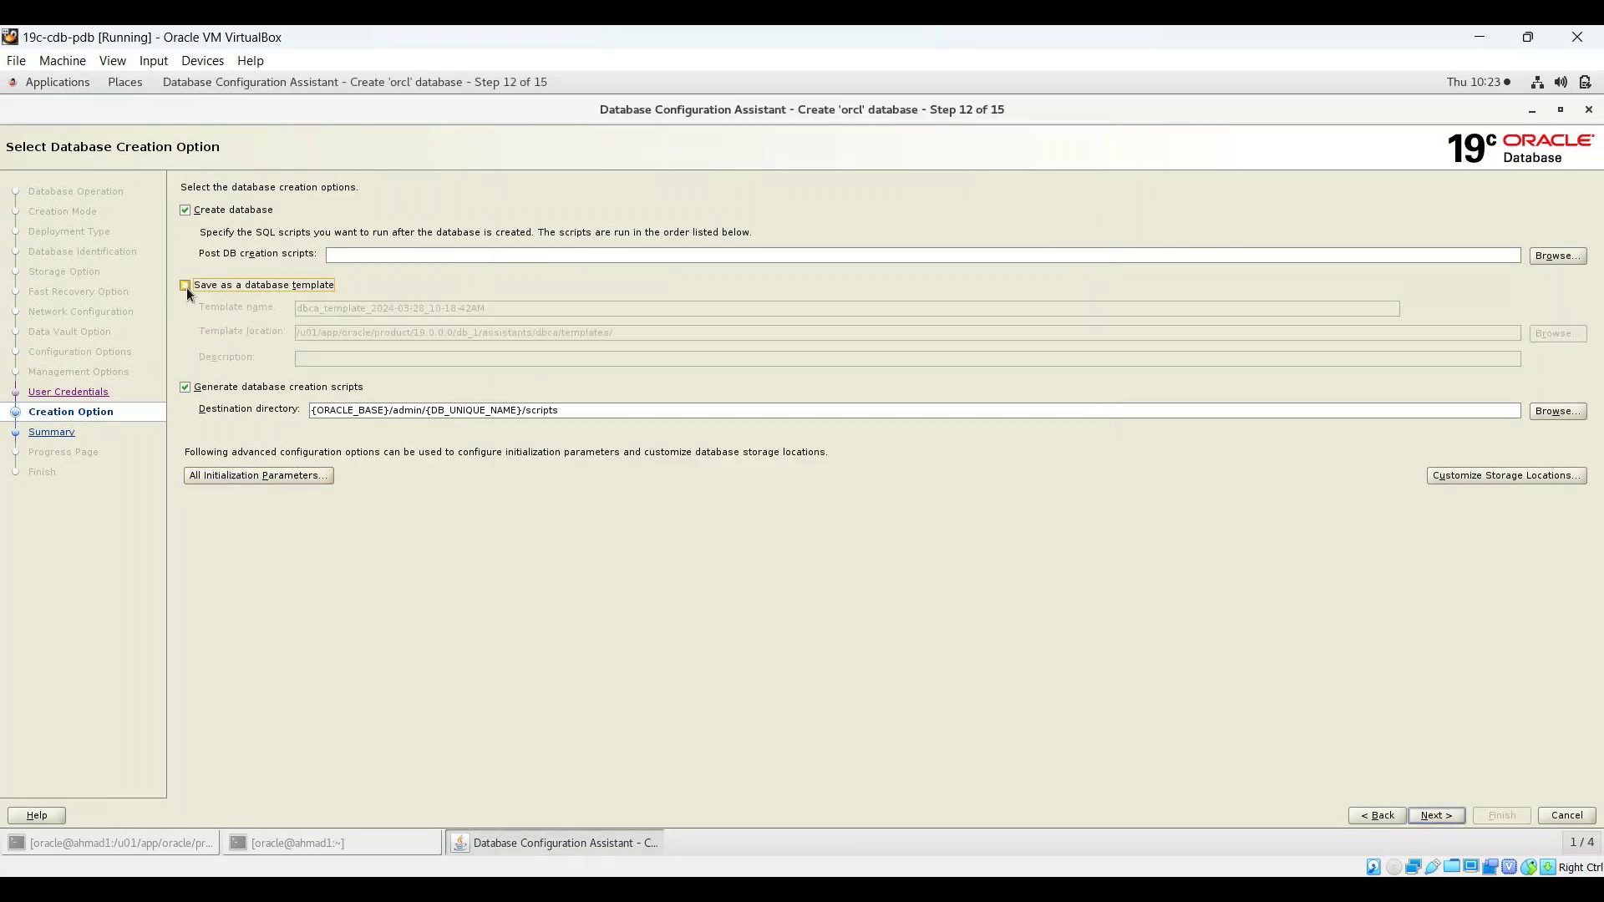
click(189, 388)
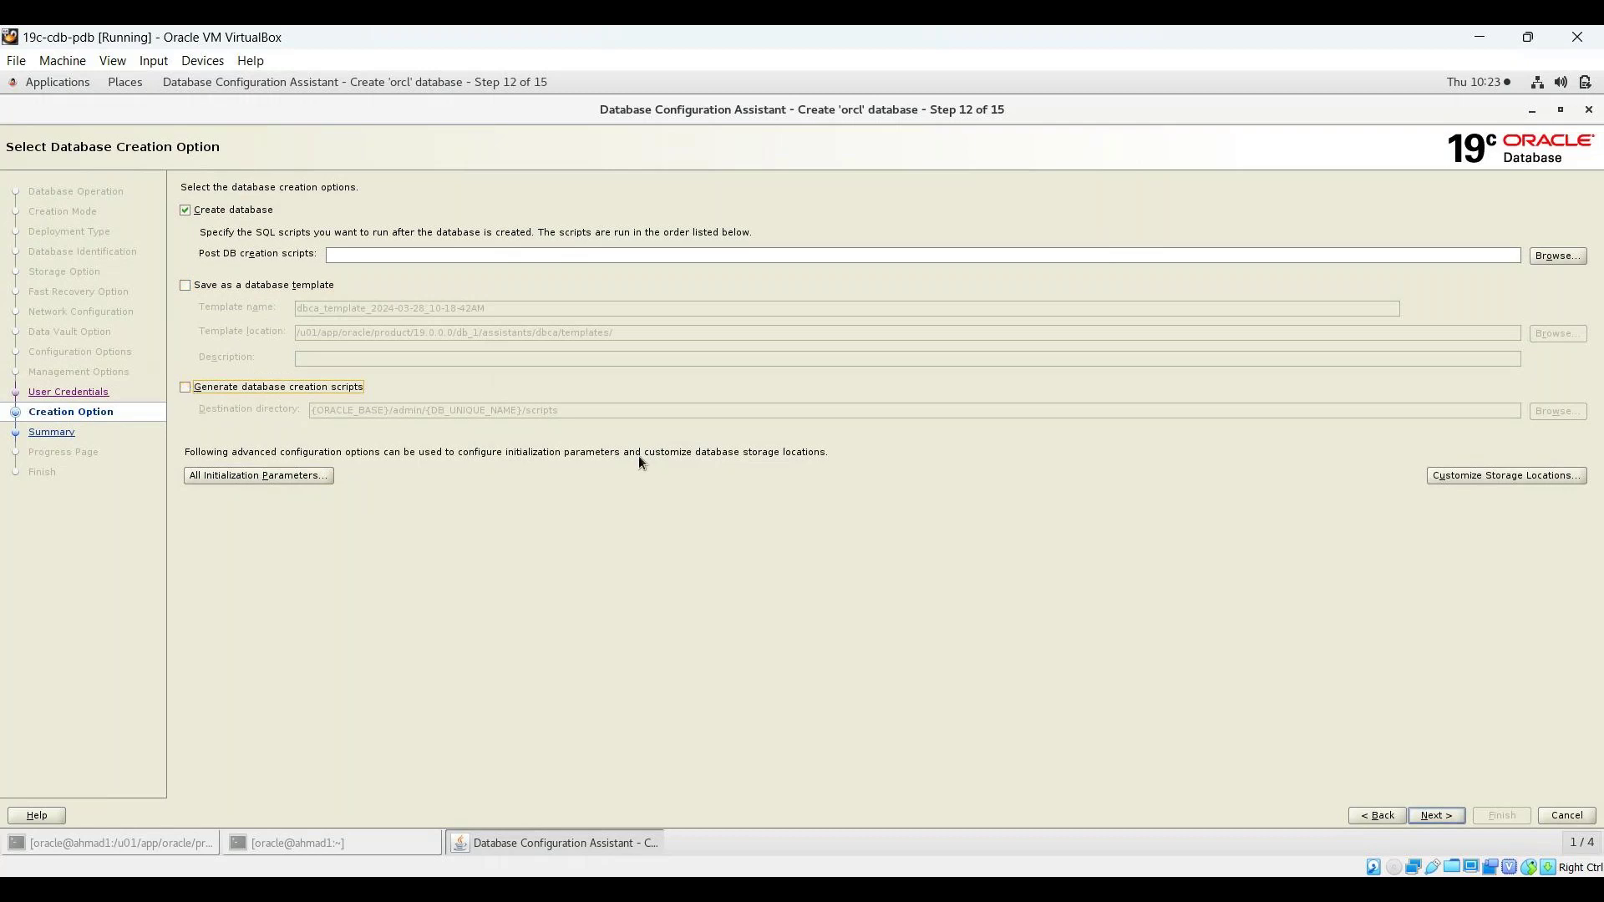
key(alt+n)
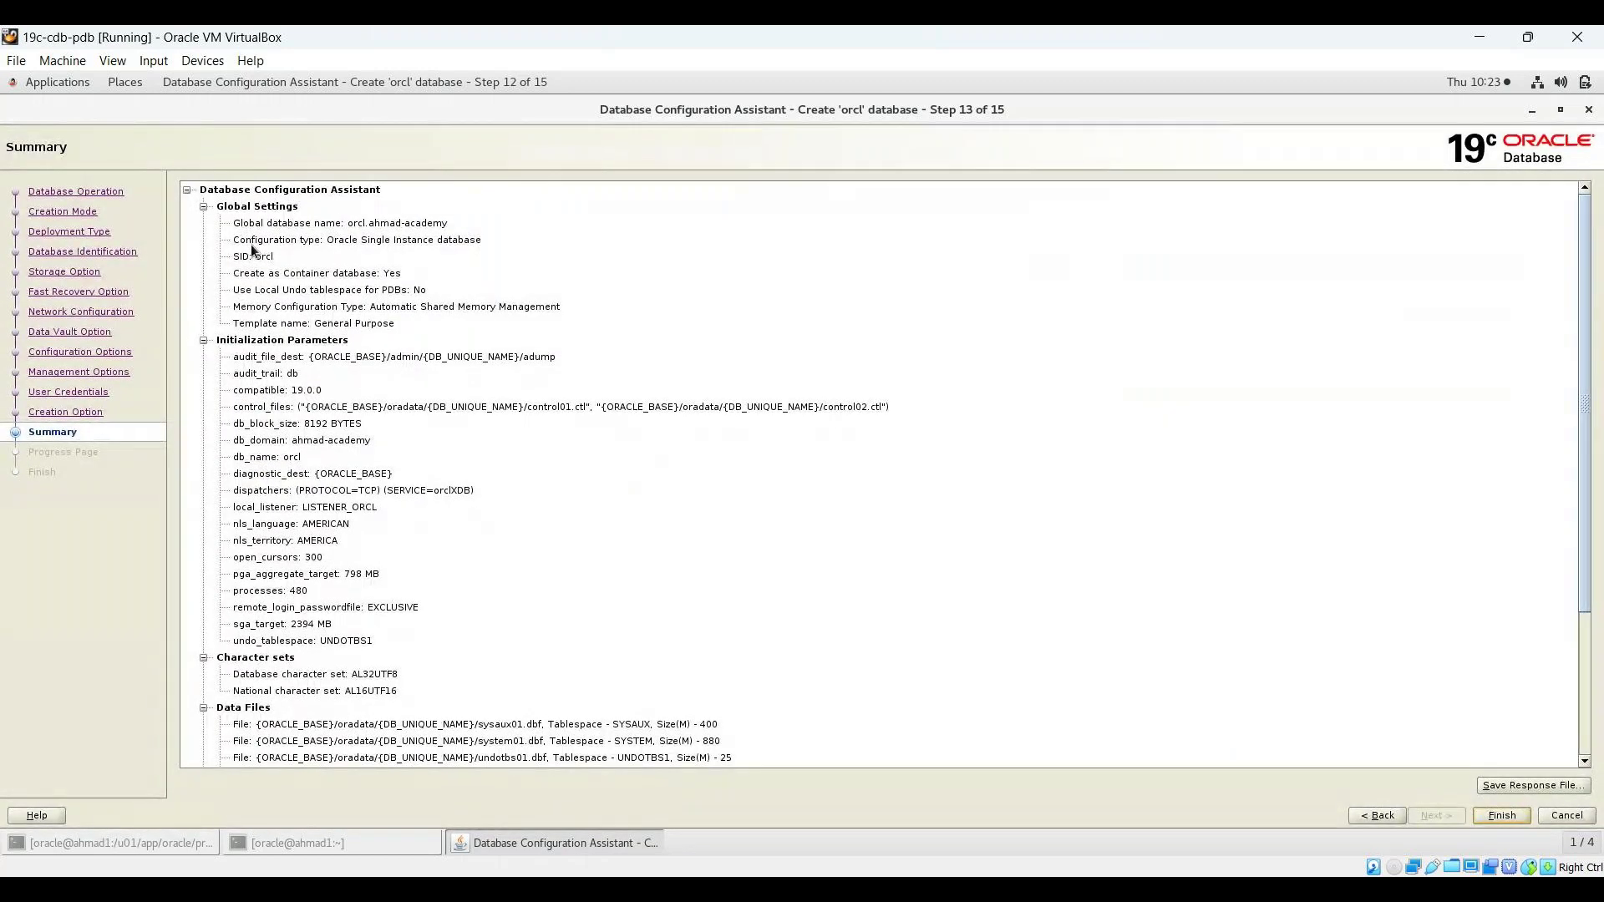
- Save the Summary settings as the response file dbca.rsp in the /tmp folder
scroll(277, 290, down, 4)
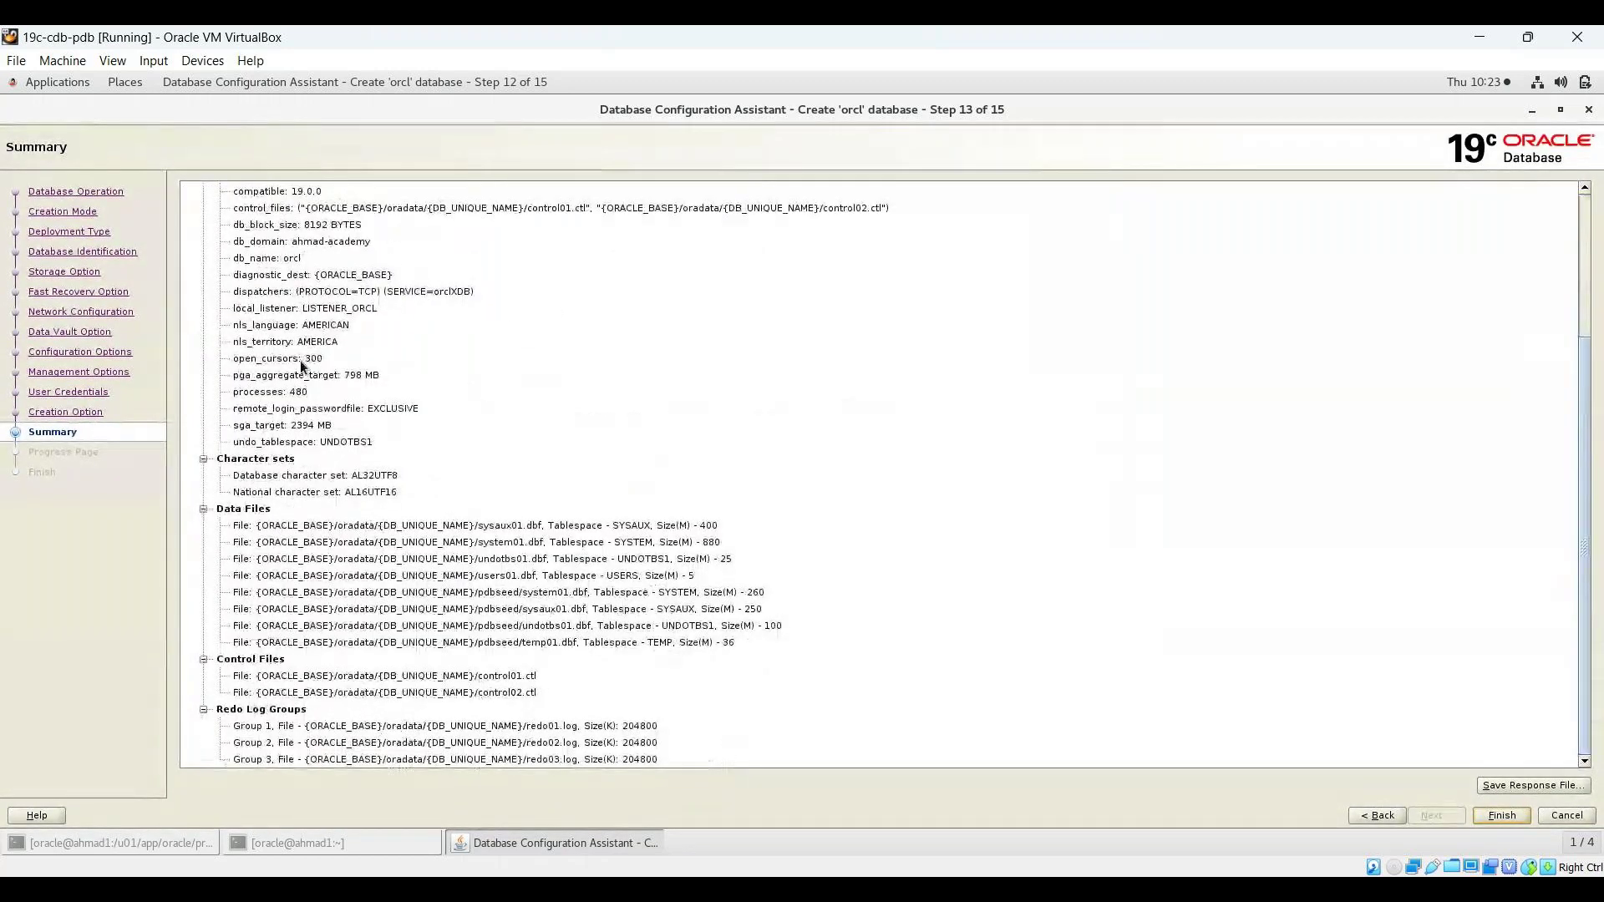
scroll(324, 446, up, 4)
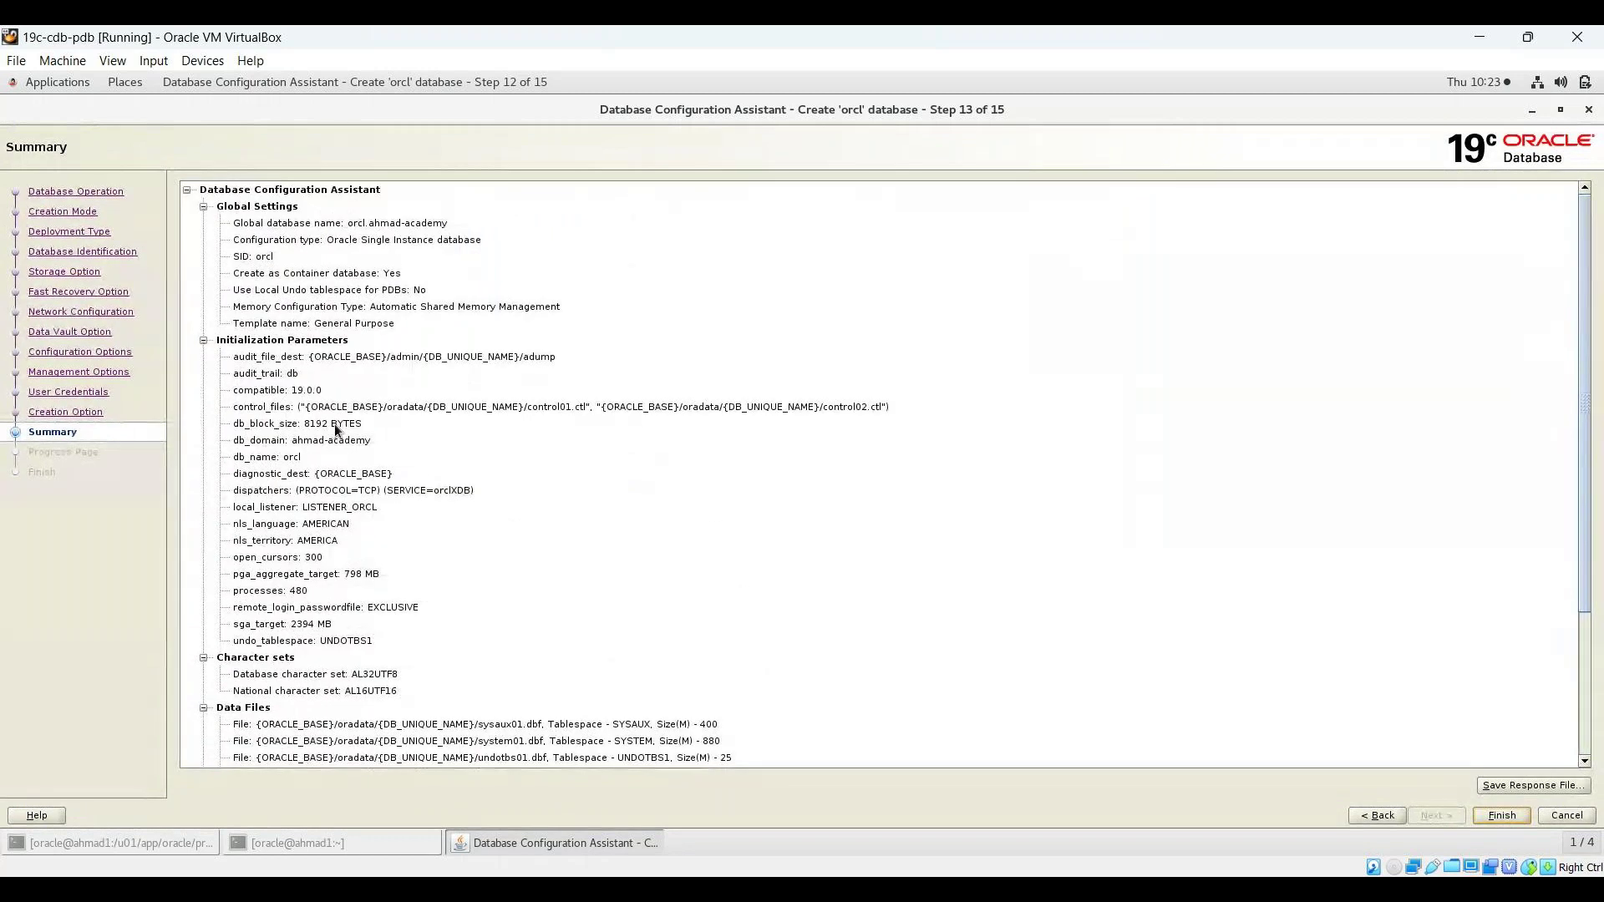
click(1501, 786)
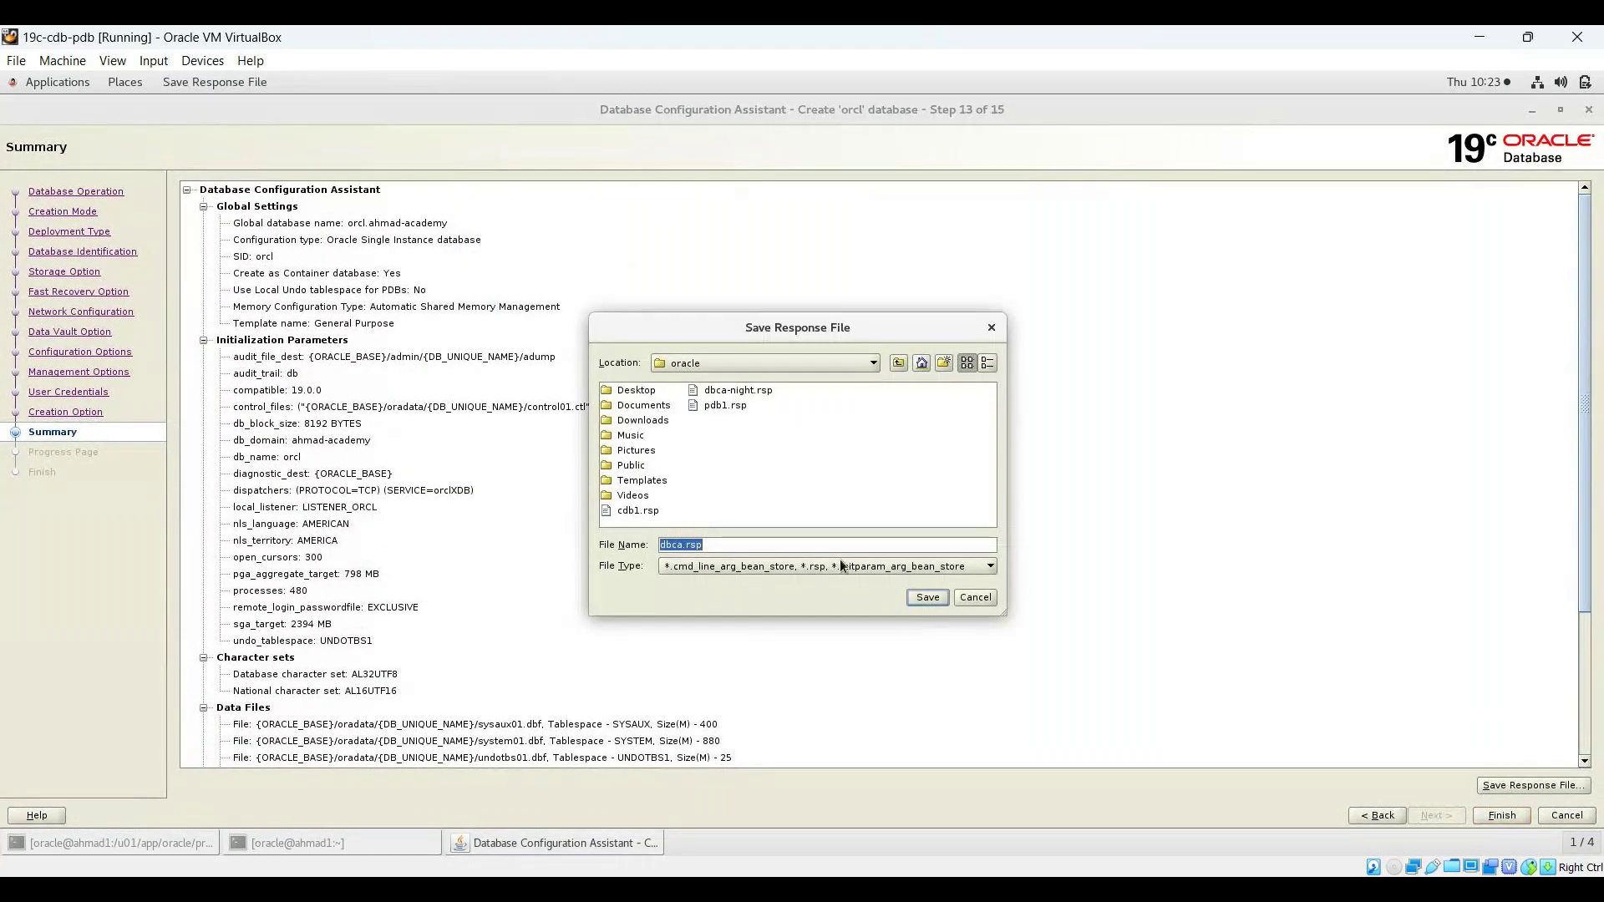
click(714, 358)
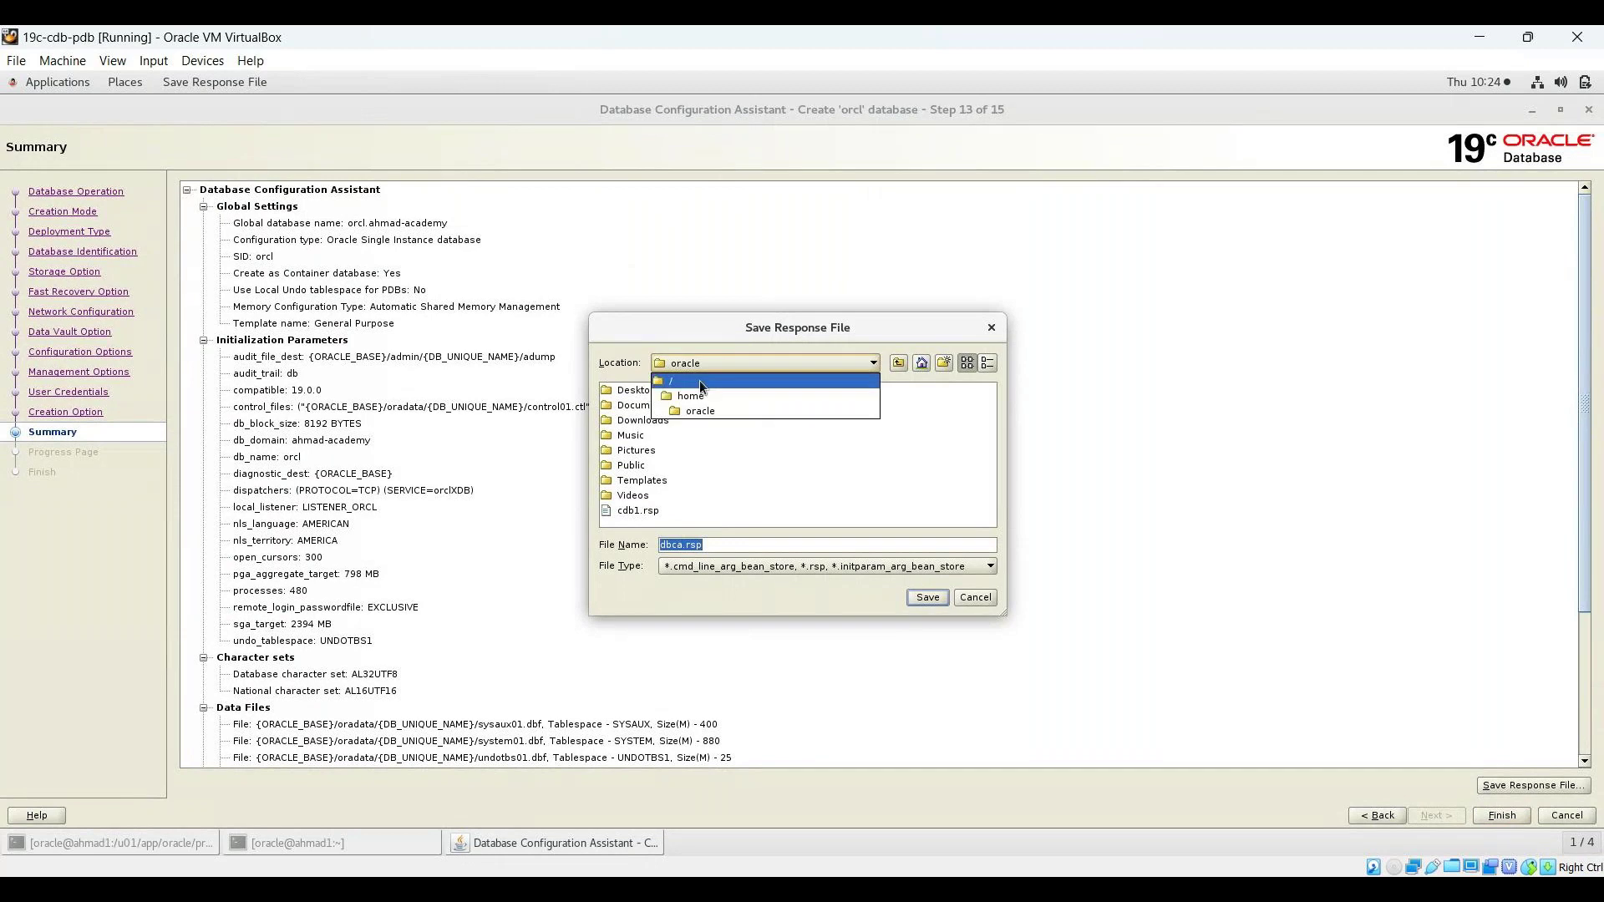
click(695, 384)
click(715, 369)
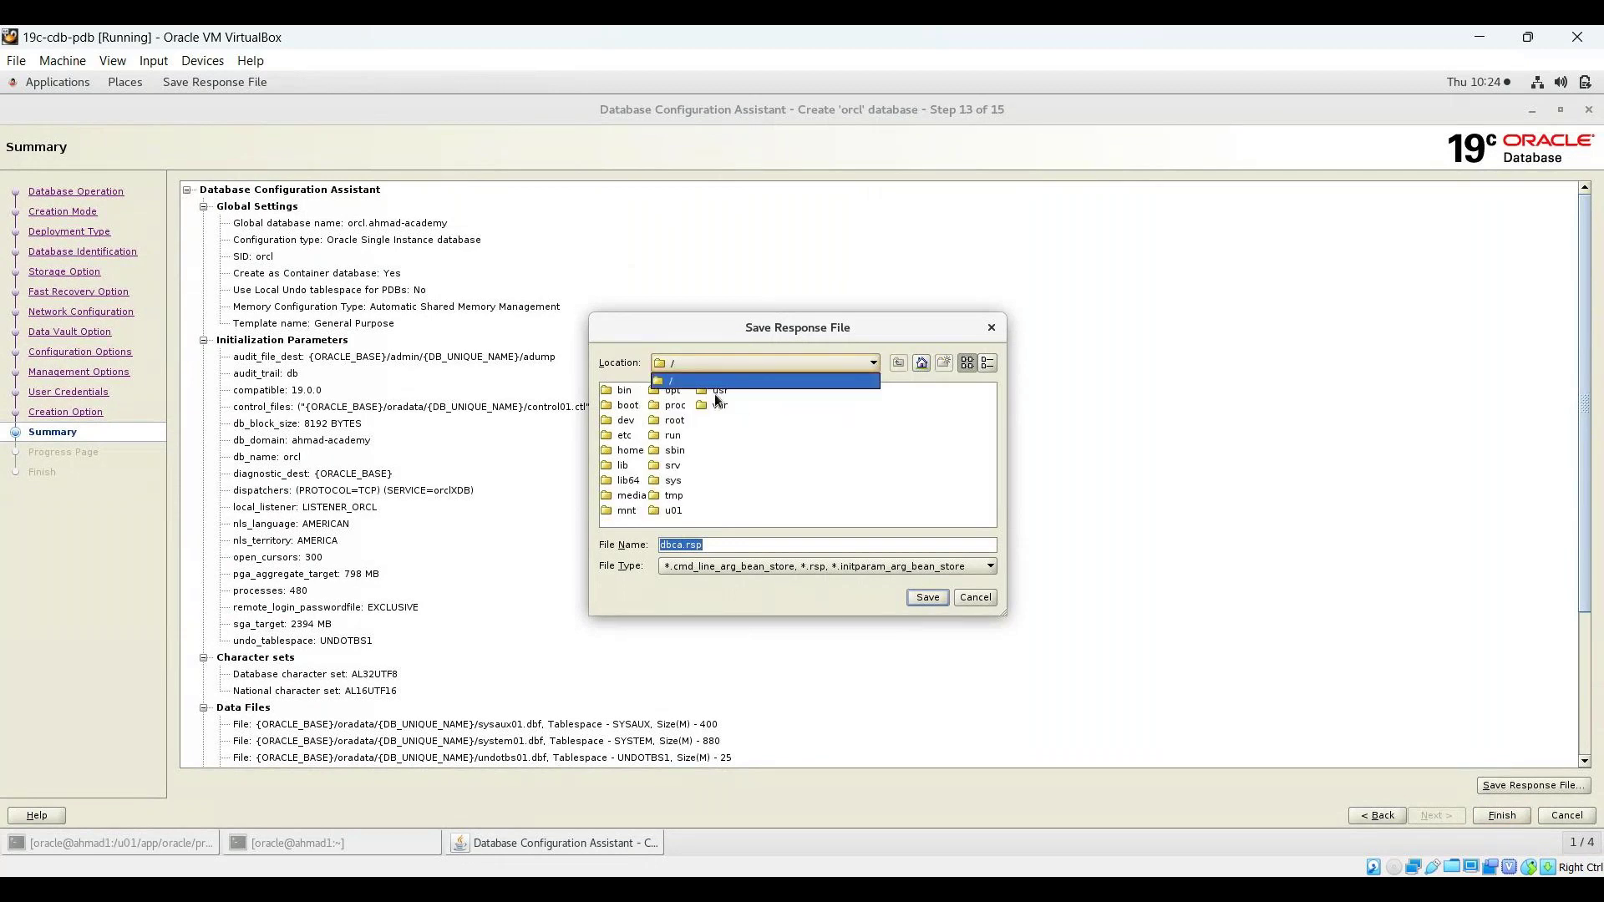
click(716, 381)
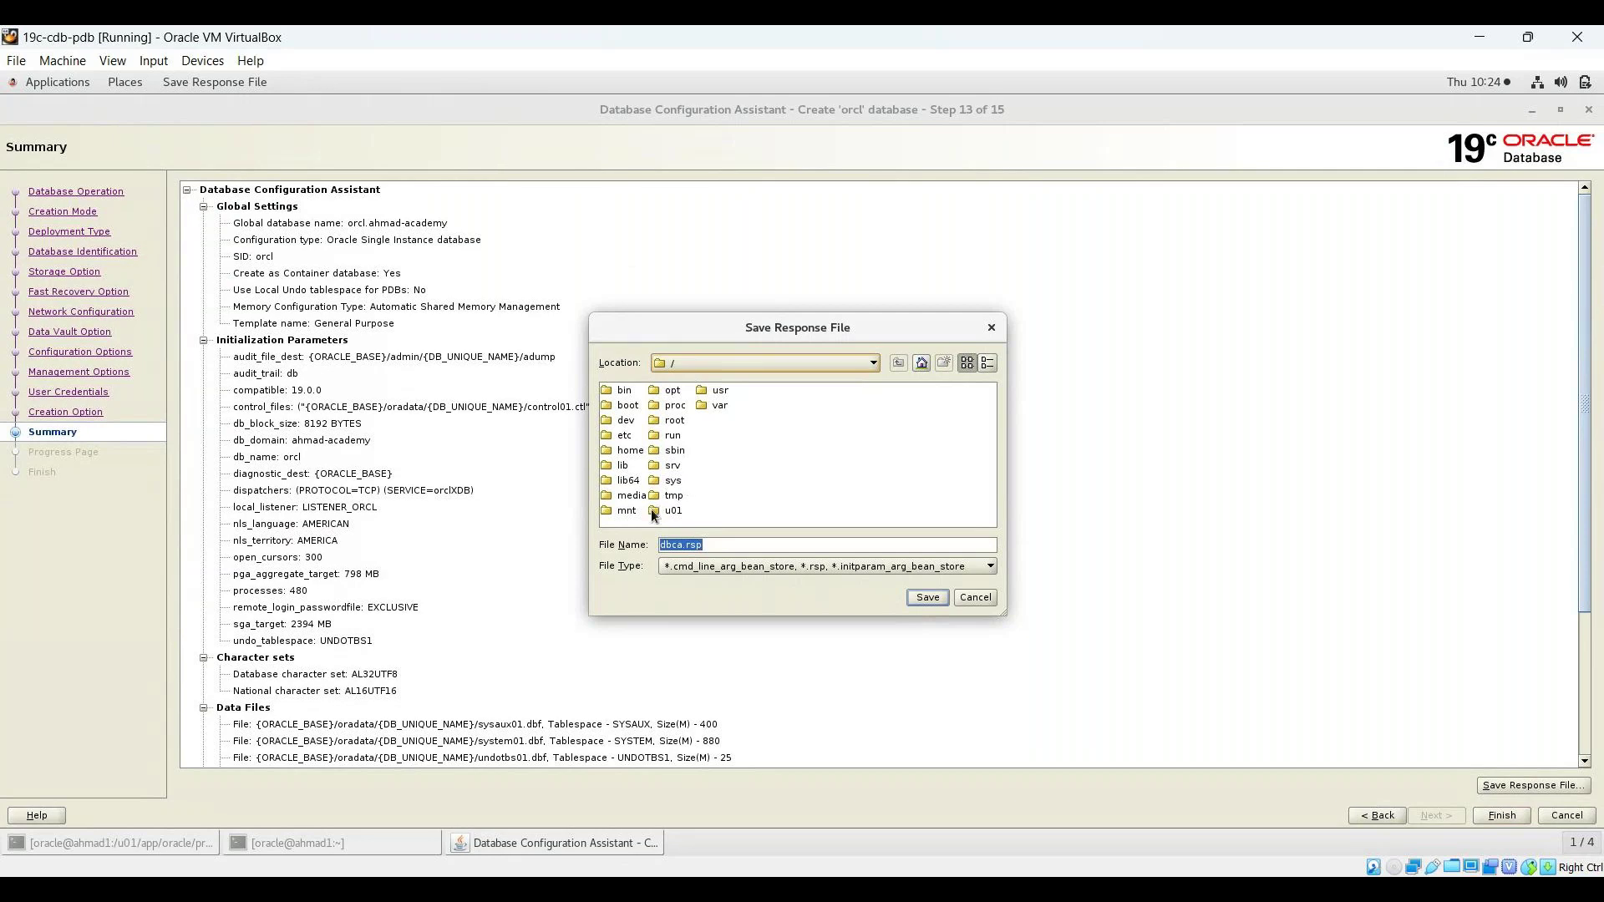
click(677, 495)
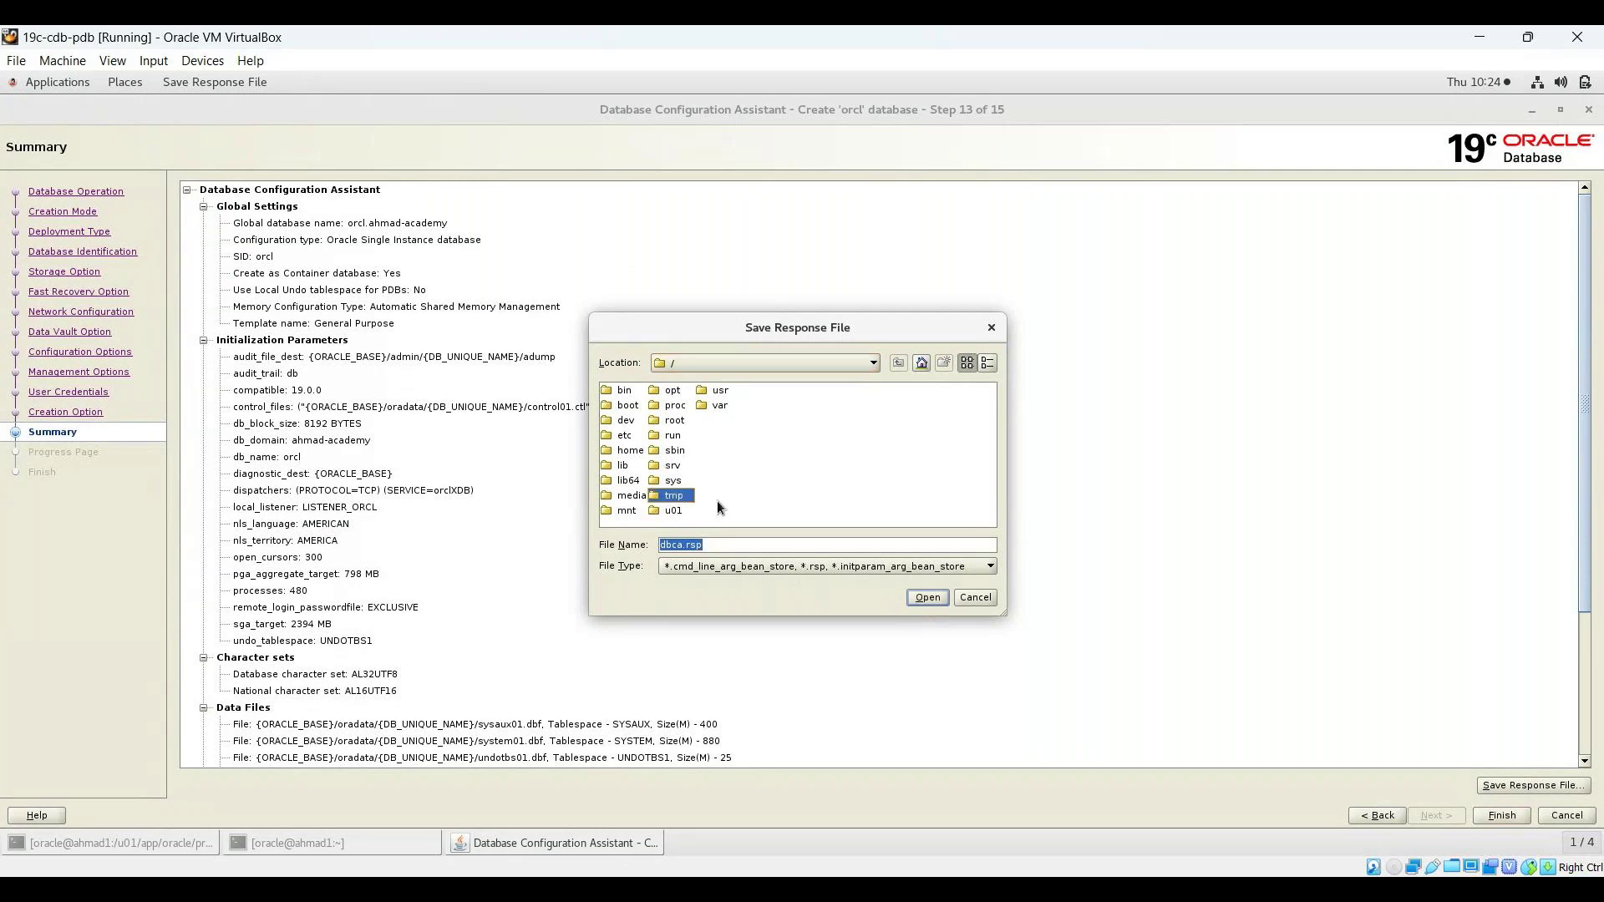
click(922, 598)
click(922, 598)
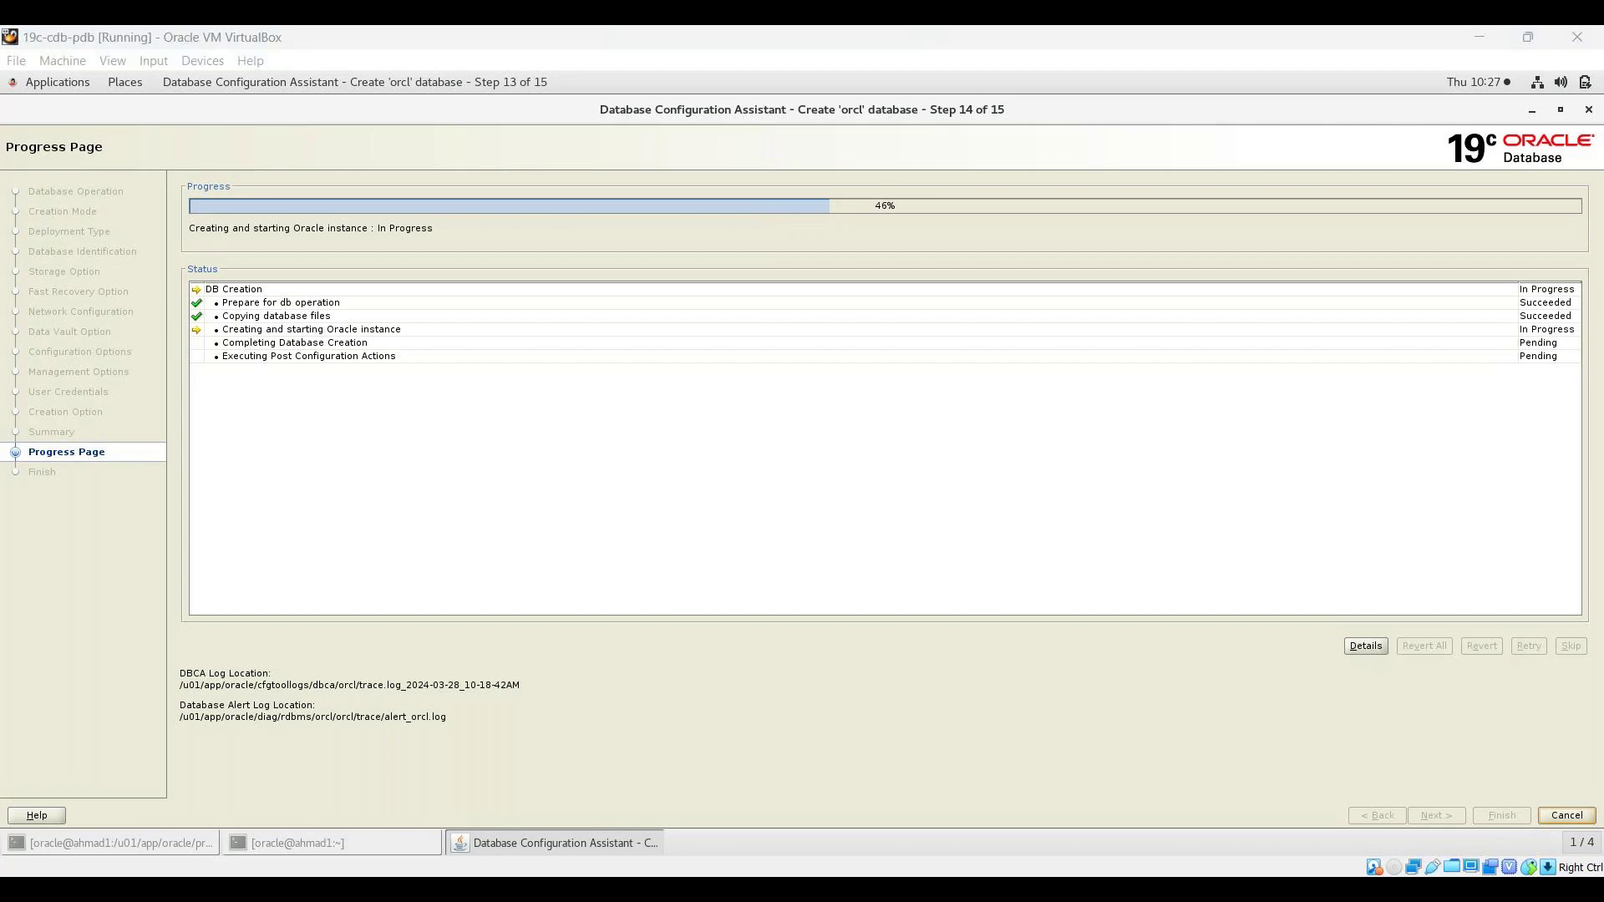
- Check the creation step details, then run df -h in the terminal to see disk usage
click(1356, 645)
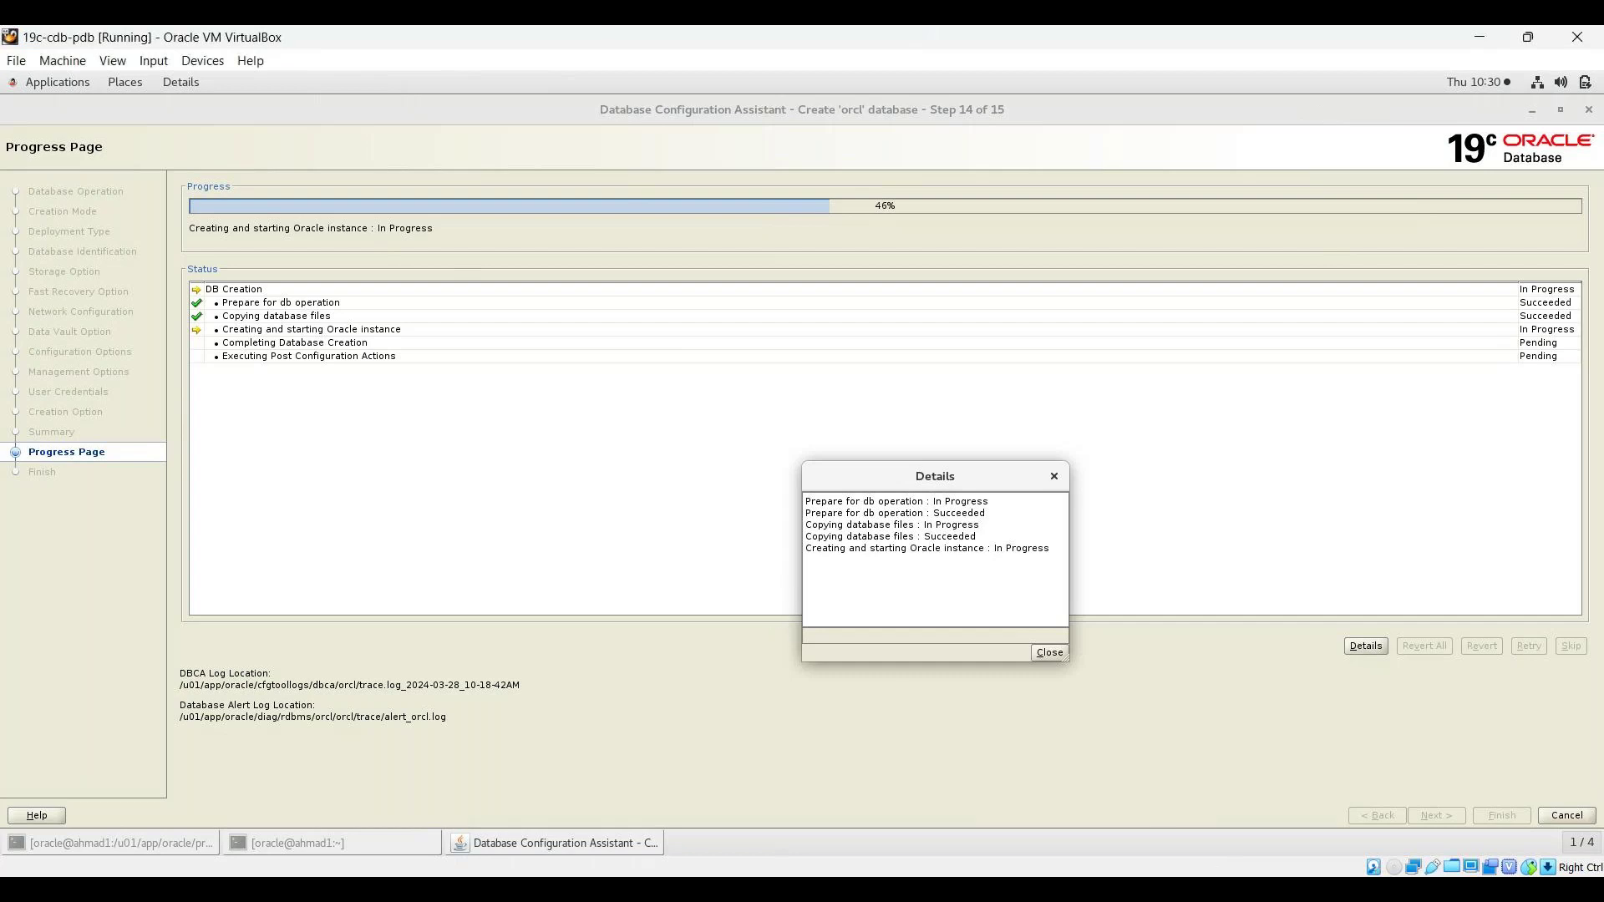
click(1047, 652)
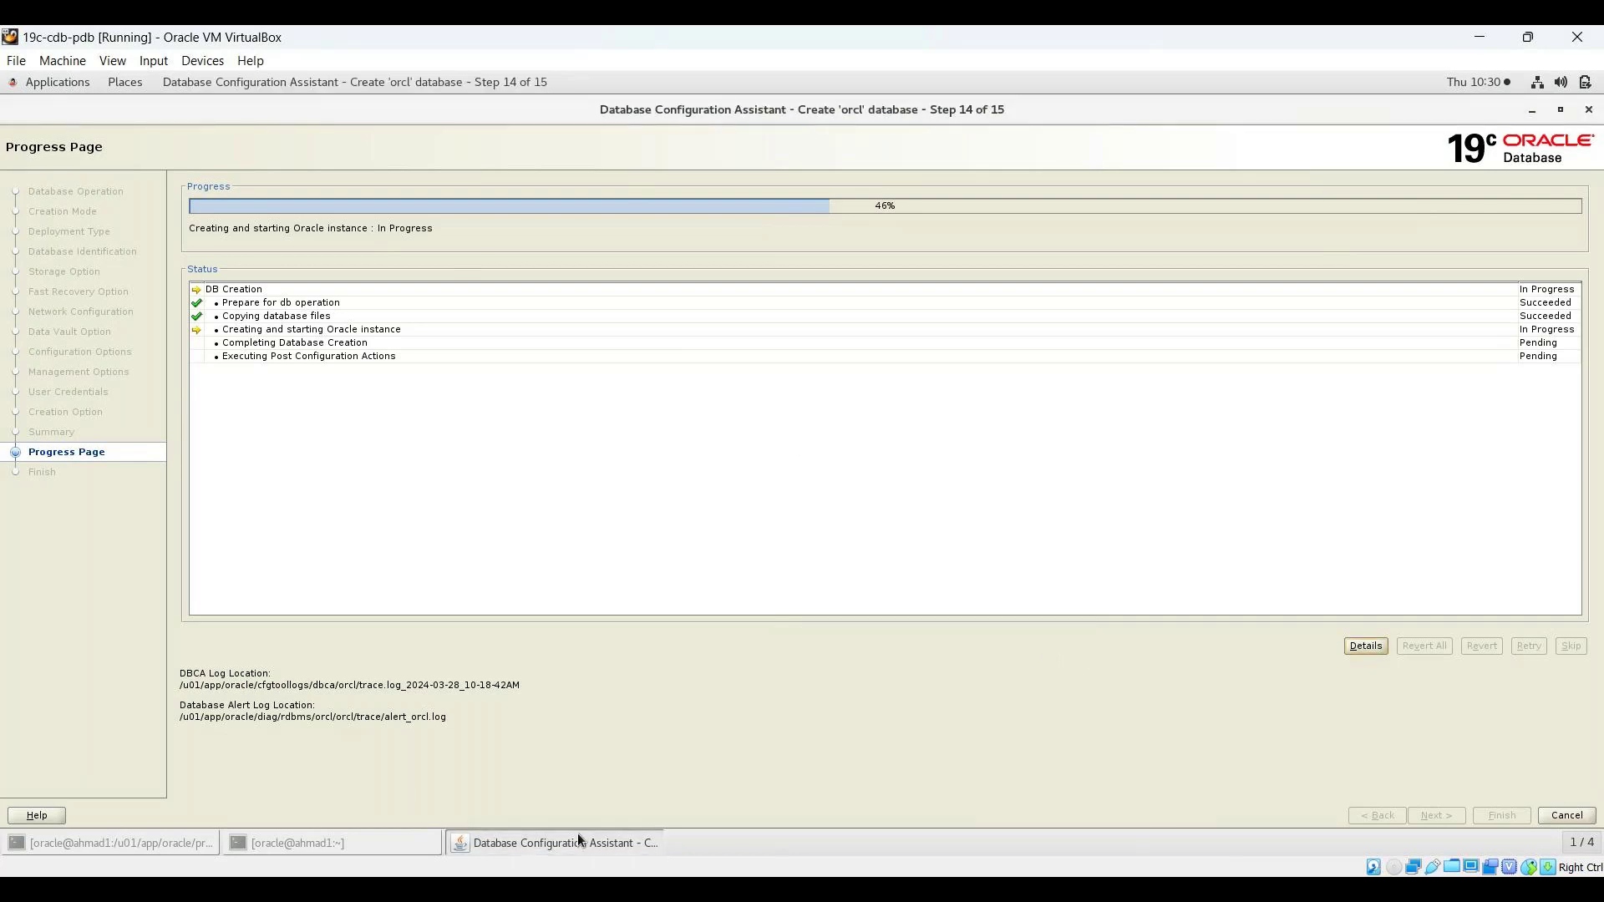
click(369, 829)
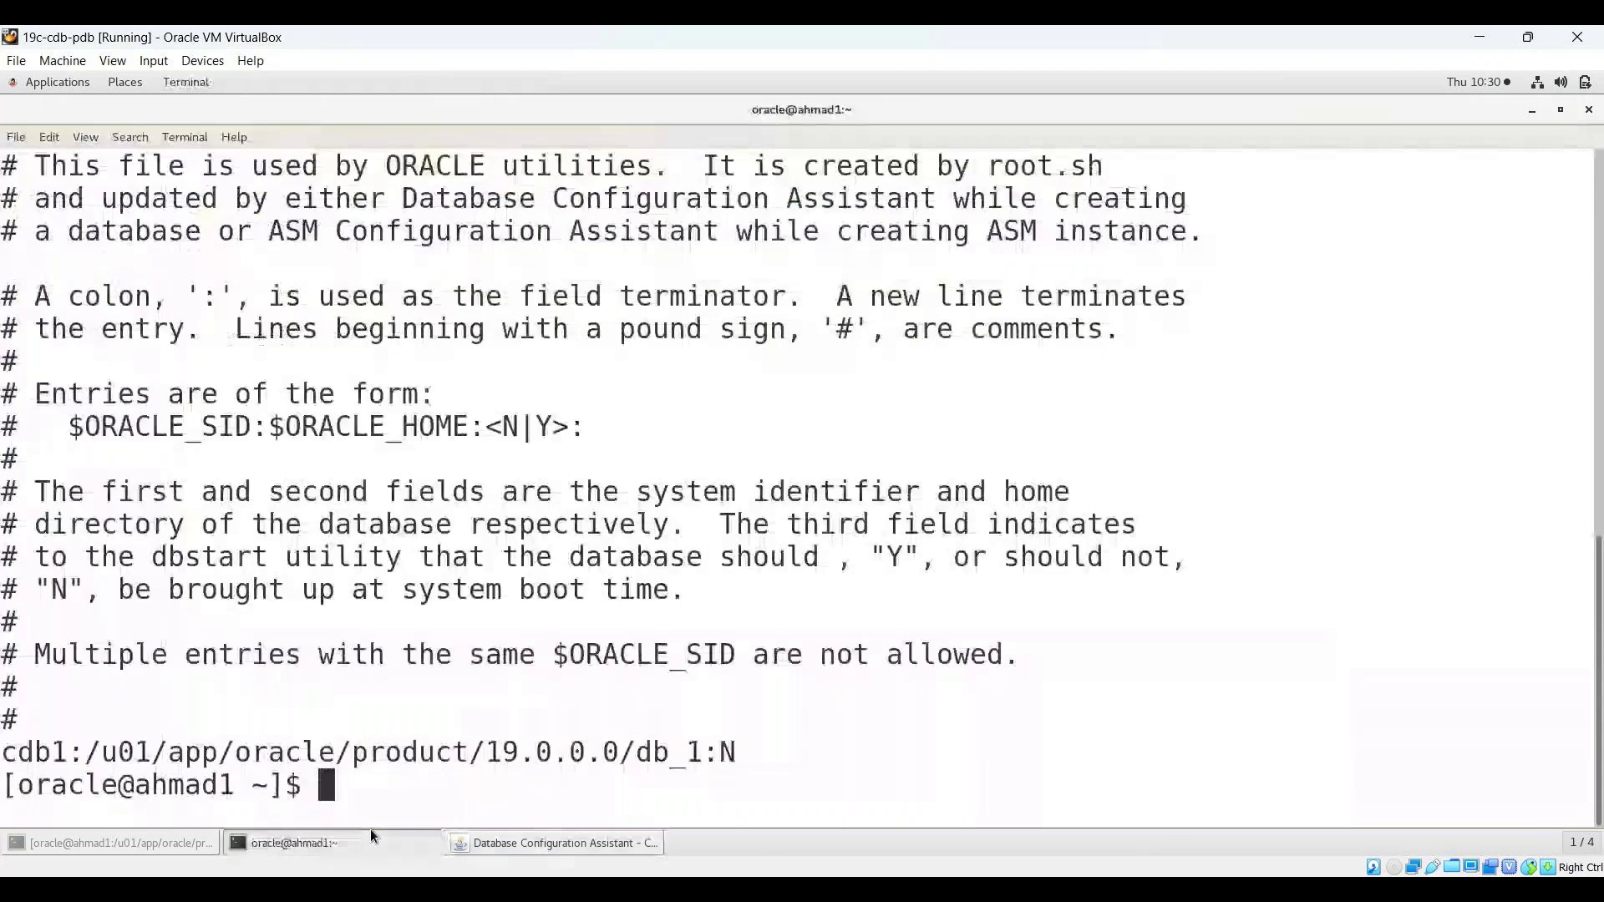
text(df -h)
key(Return)
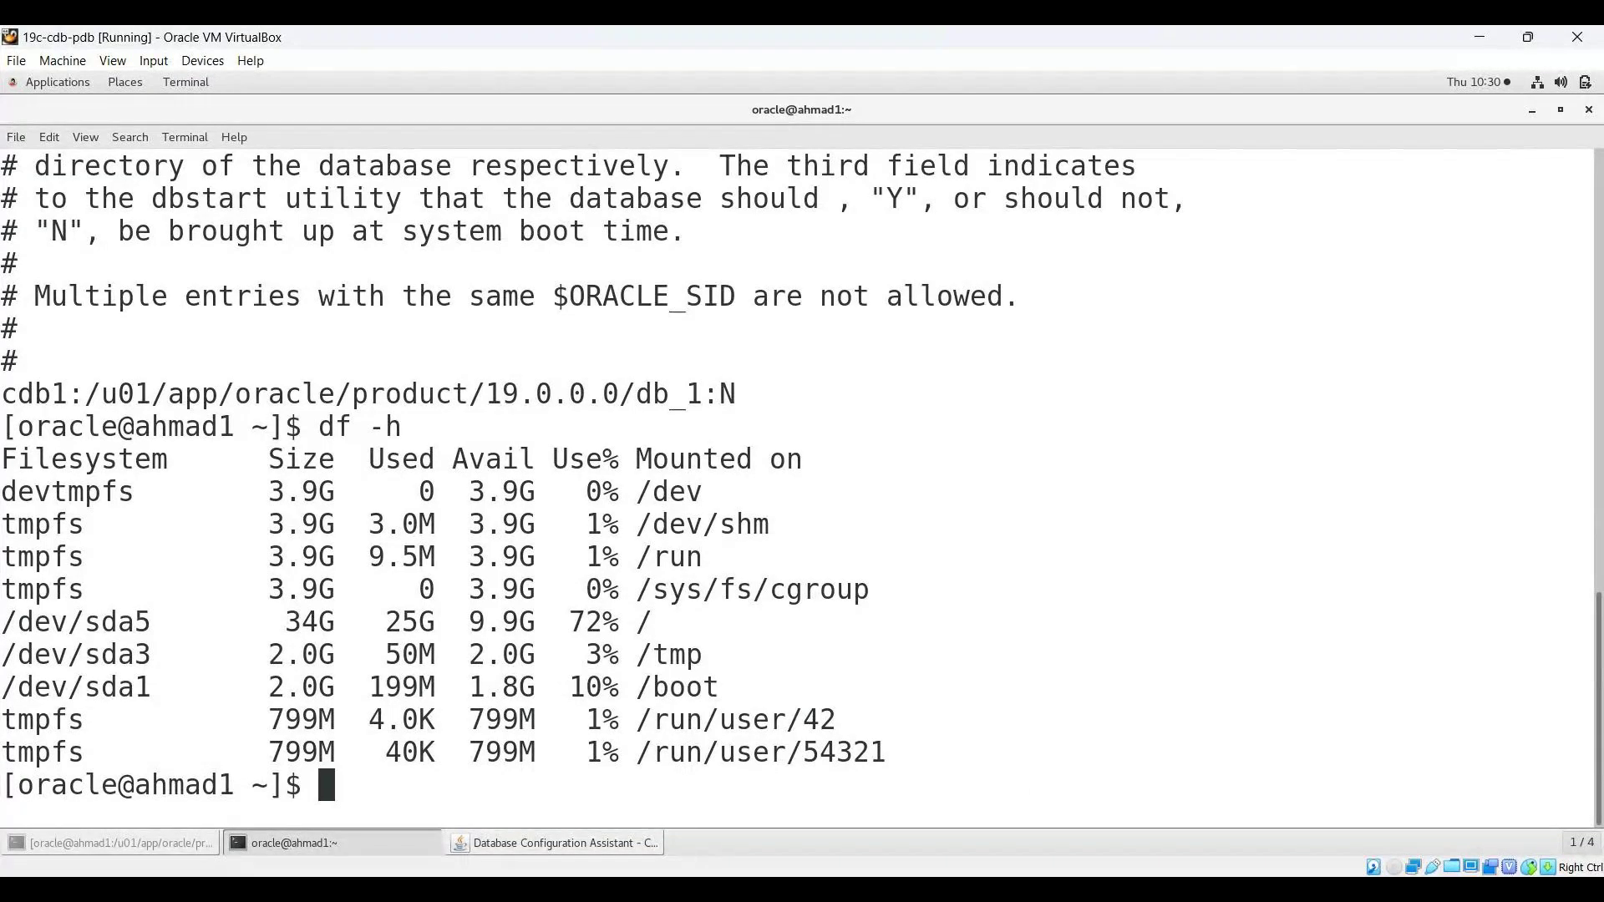
- Bring the DBCA Progress Page back and wait while creation reaches 60%
click(632, 838)
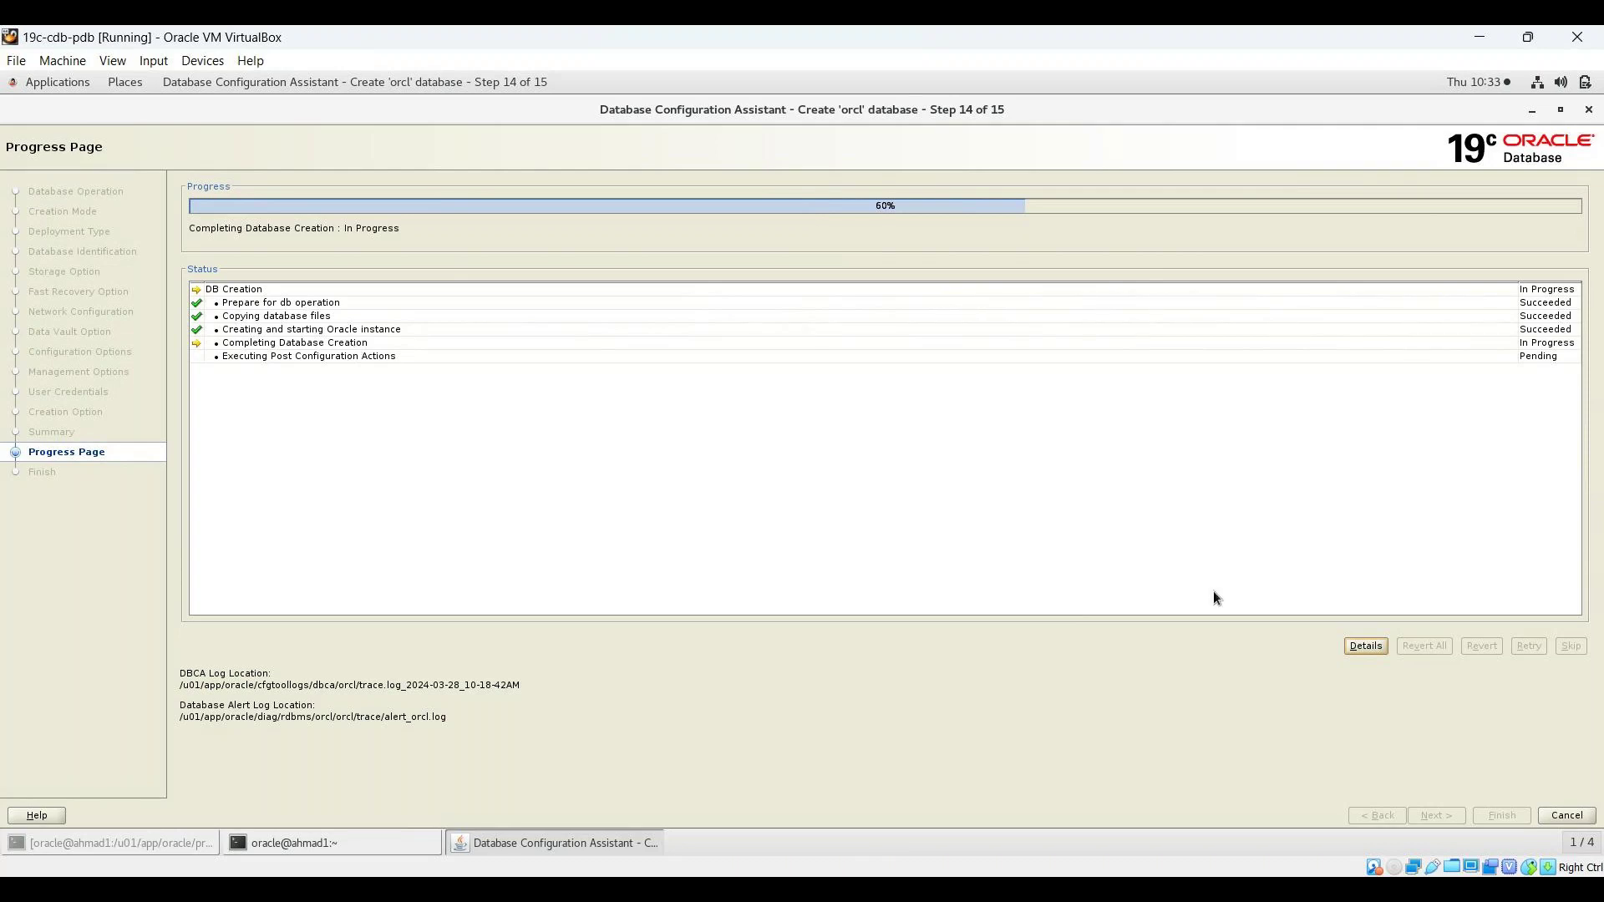
- Show the Details list of each creation step's status on the Progress Page
click(1349, 649)
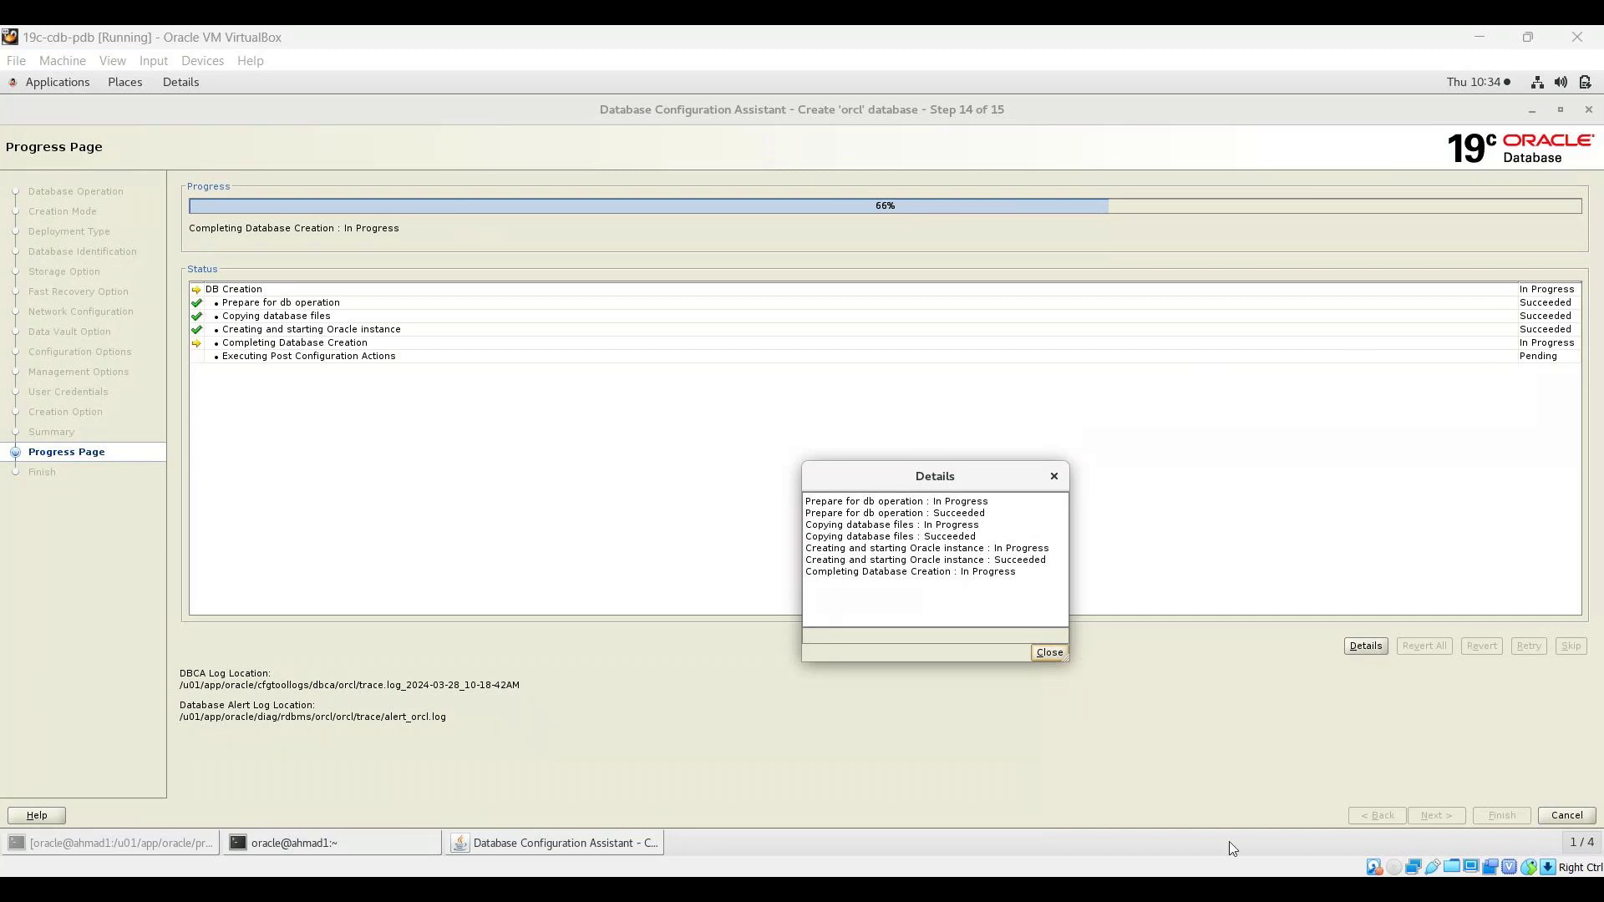
- Close the step status details once DBCA reports database creation complete for SID orcl
click(1046, 654)
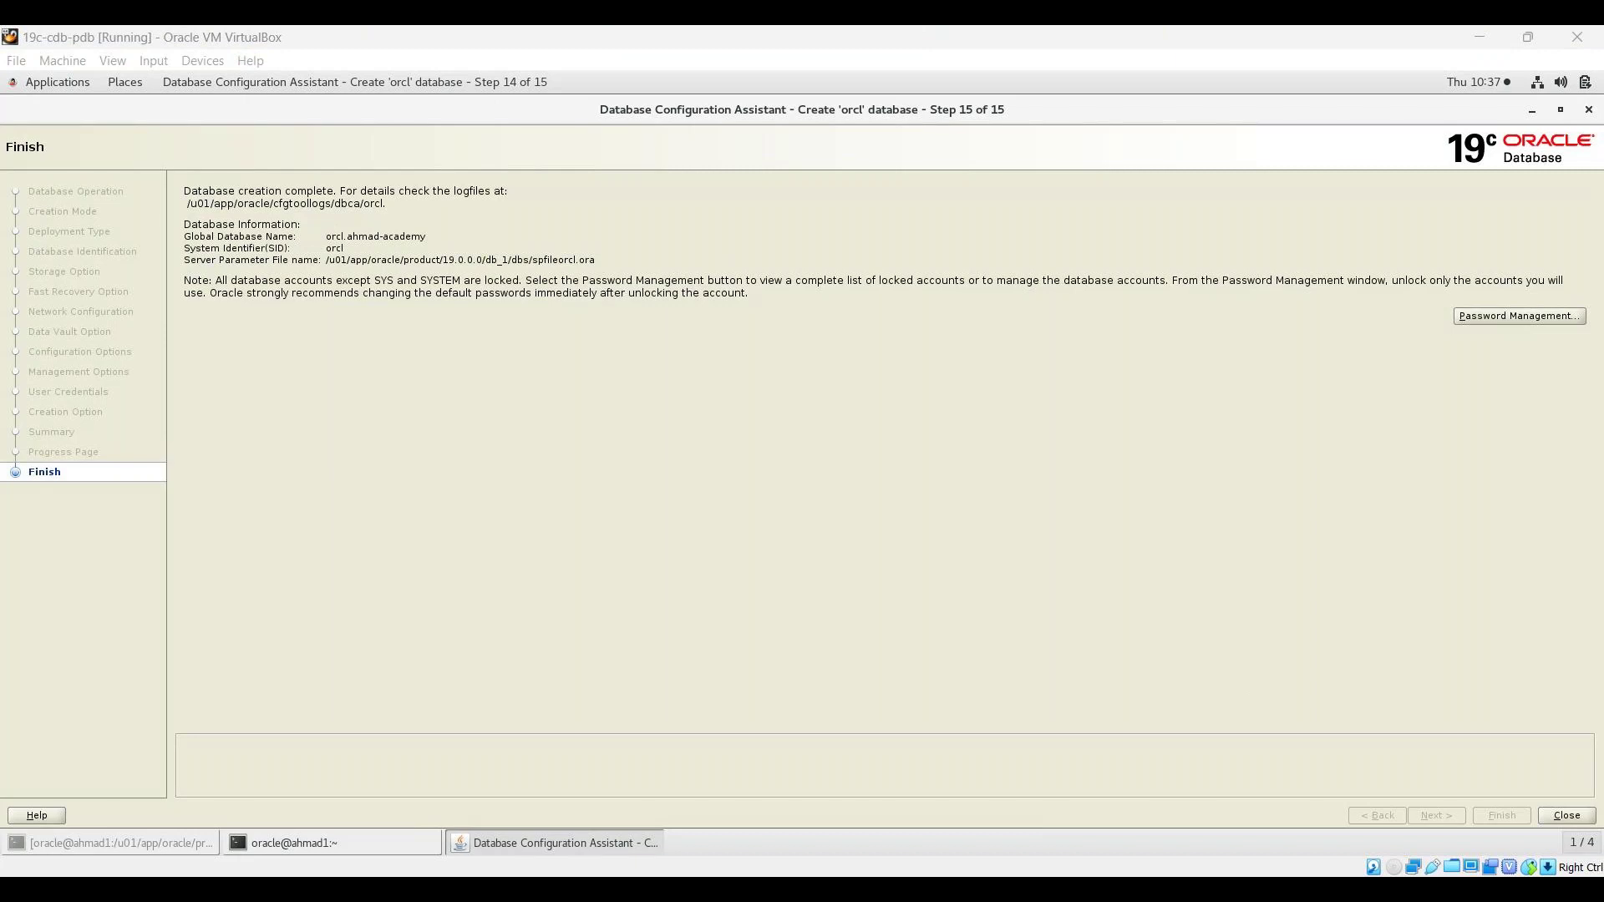
click(1256, 832)
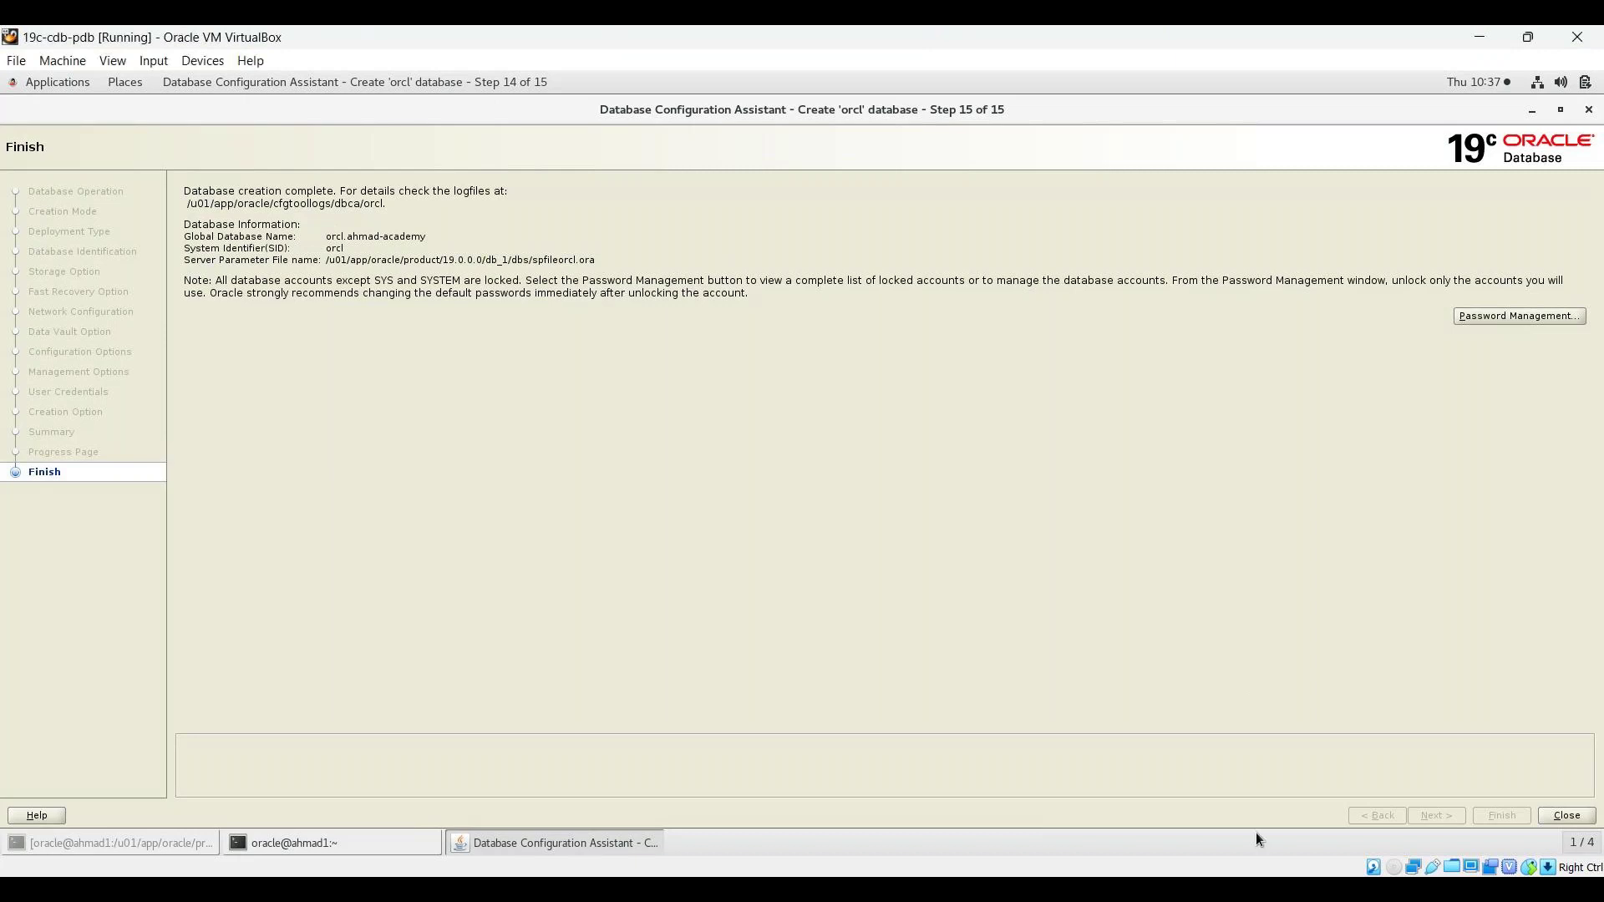
click(1475, 318)
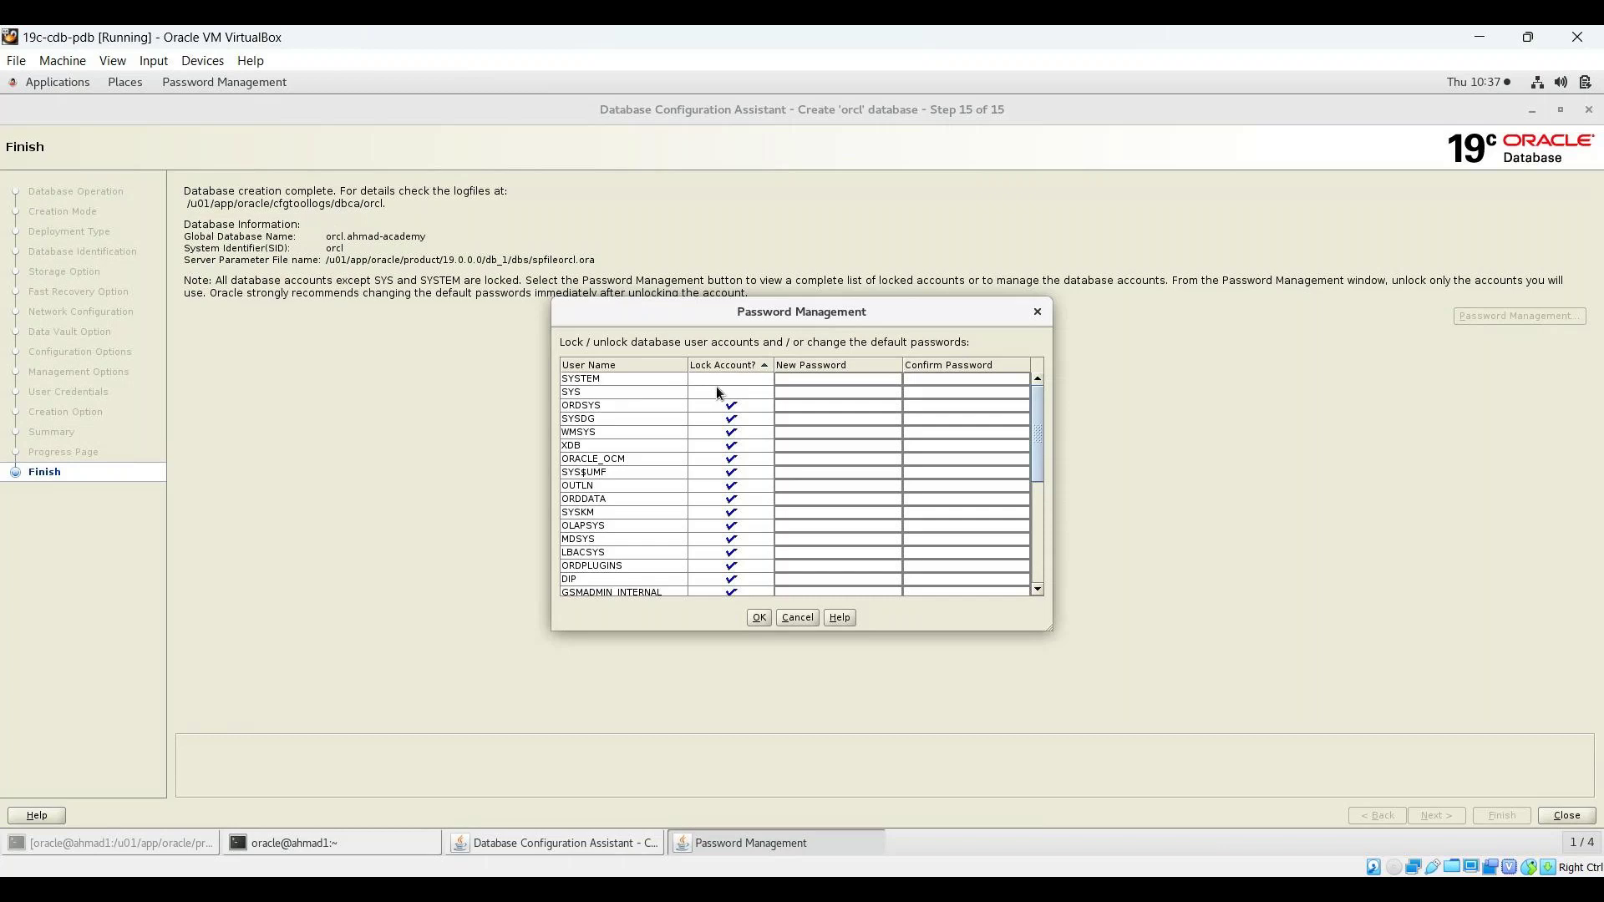
scroll(727, 418, down, 5)
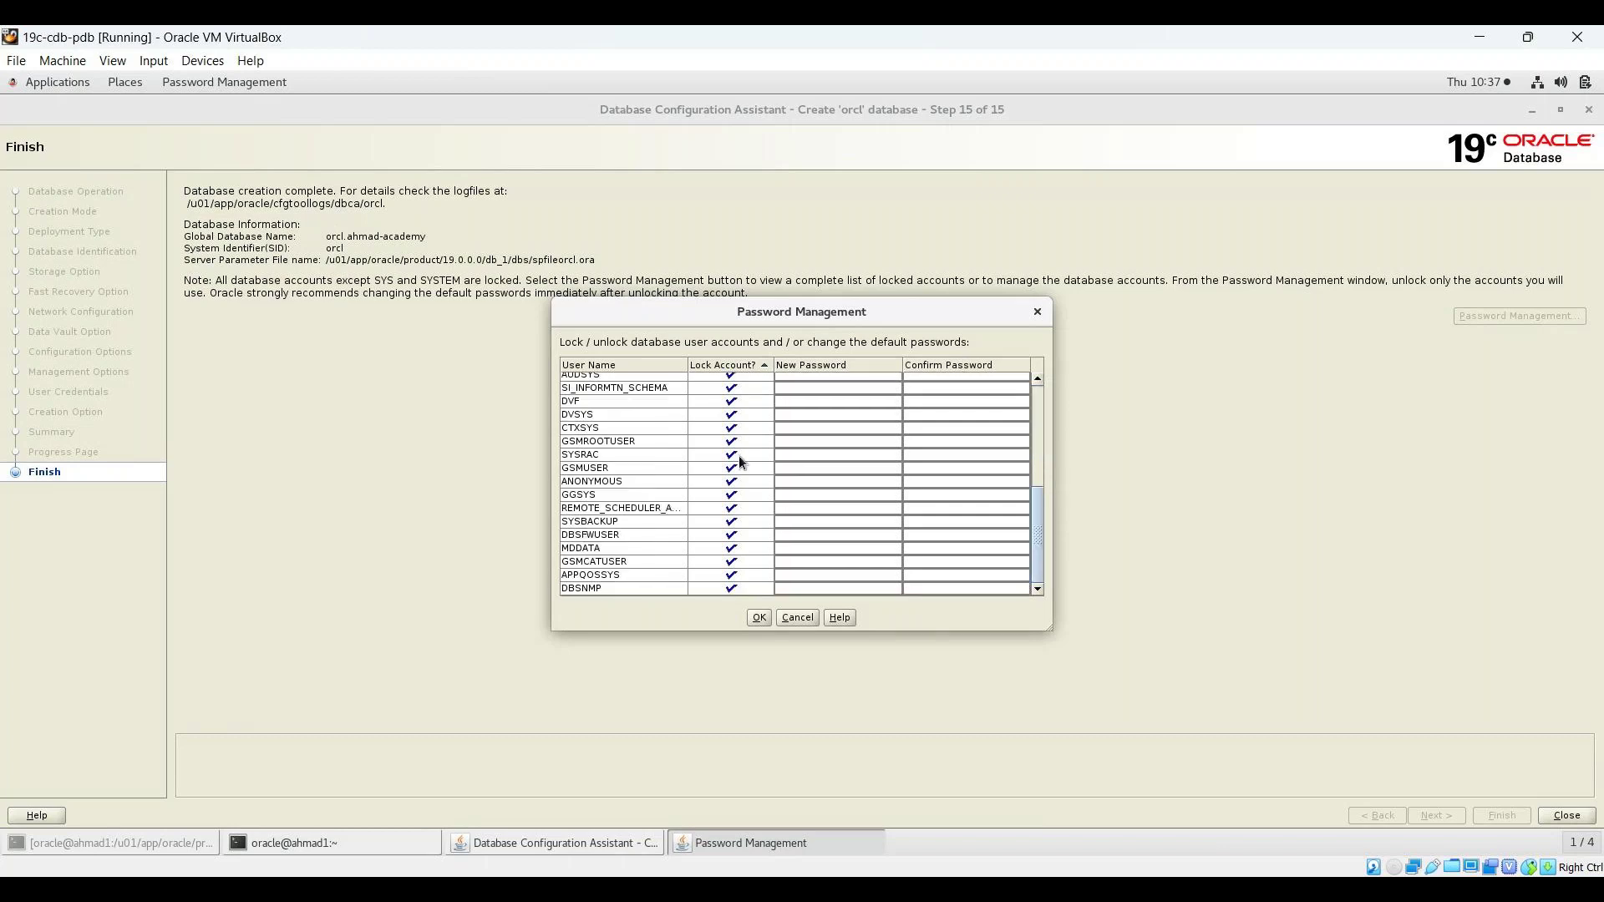
scroll(739, 460, up, 5)
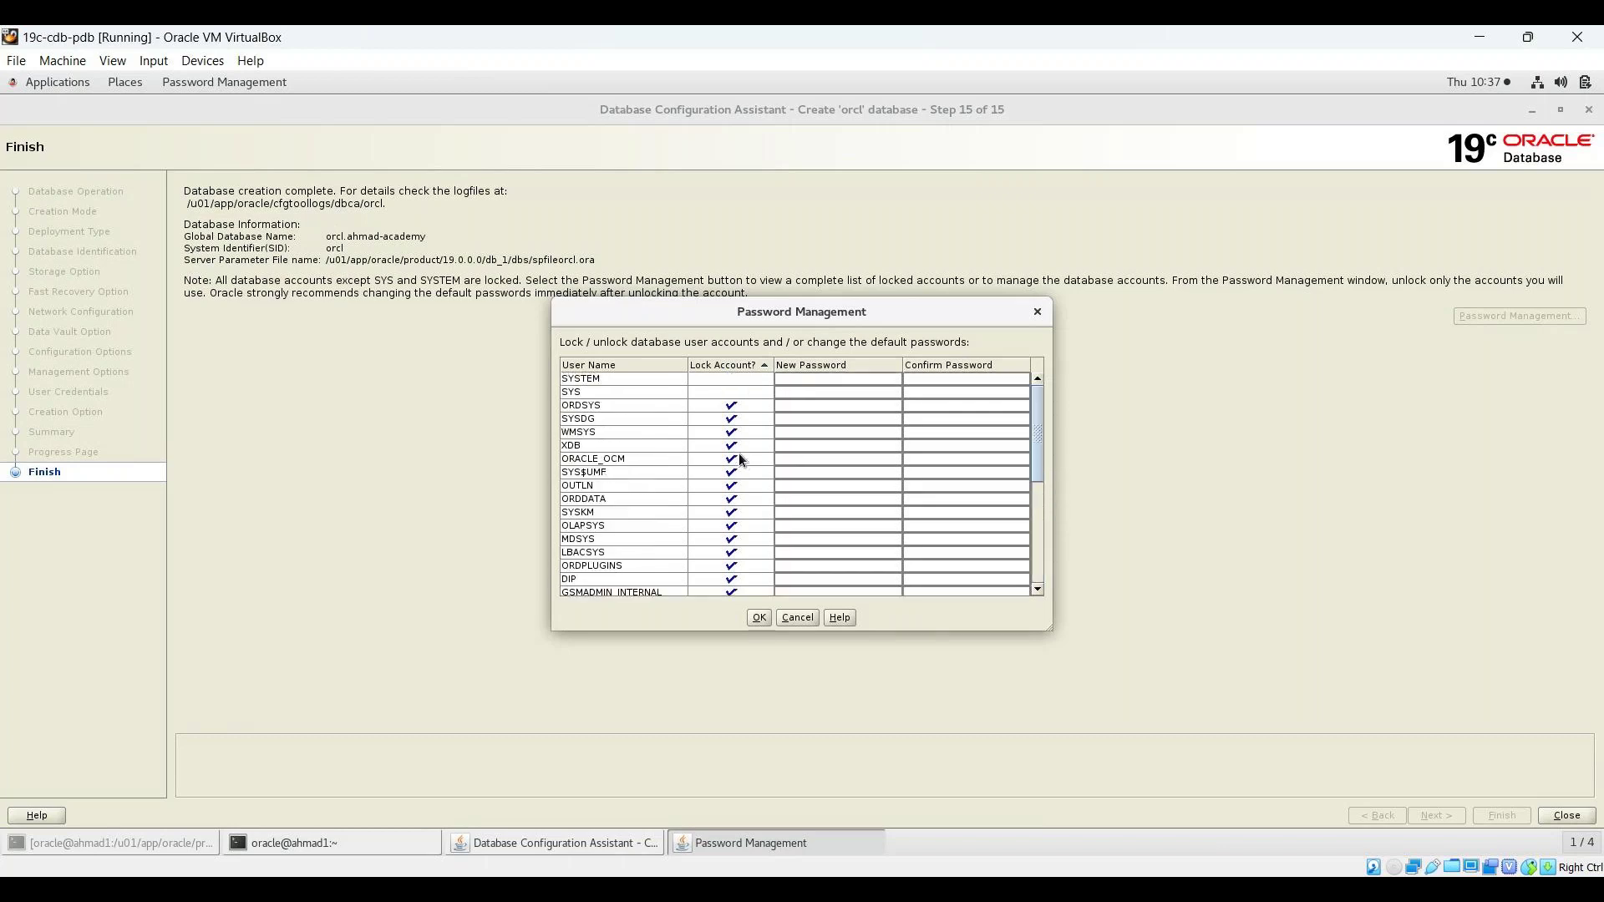
click(759, 617)
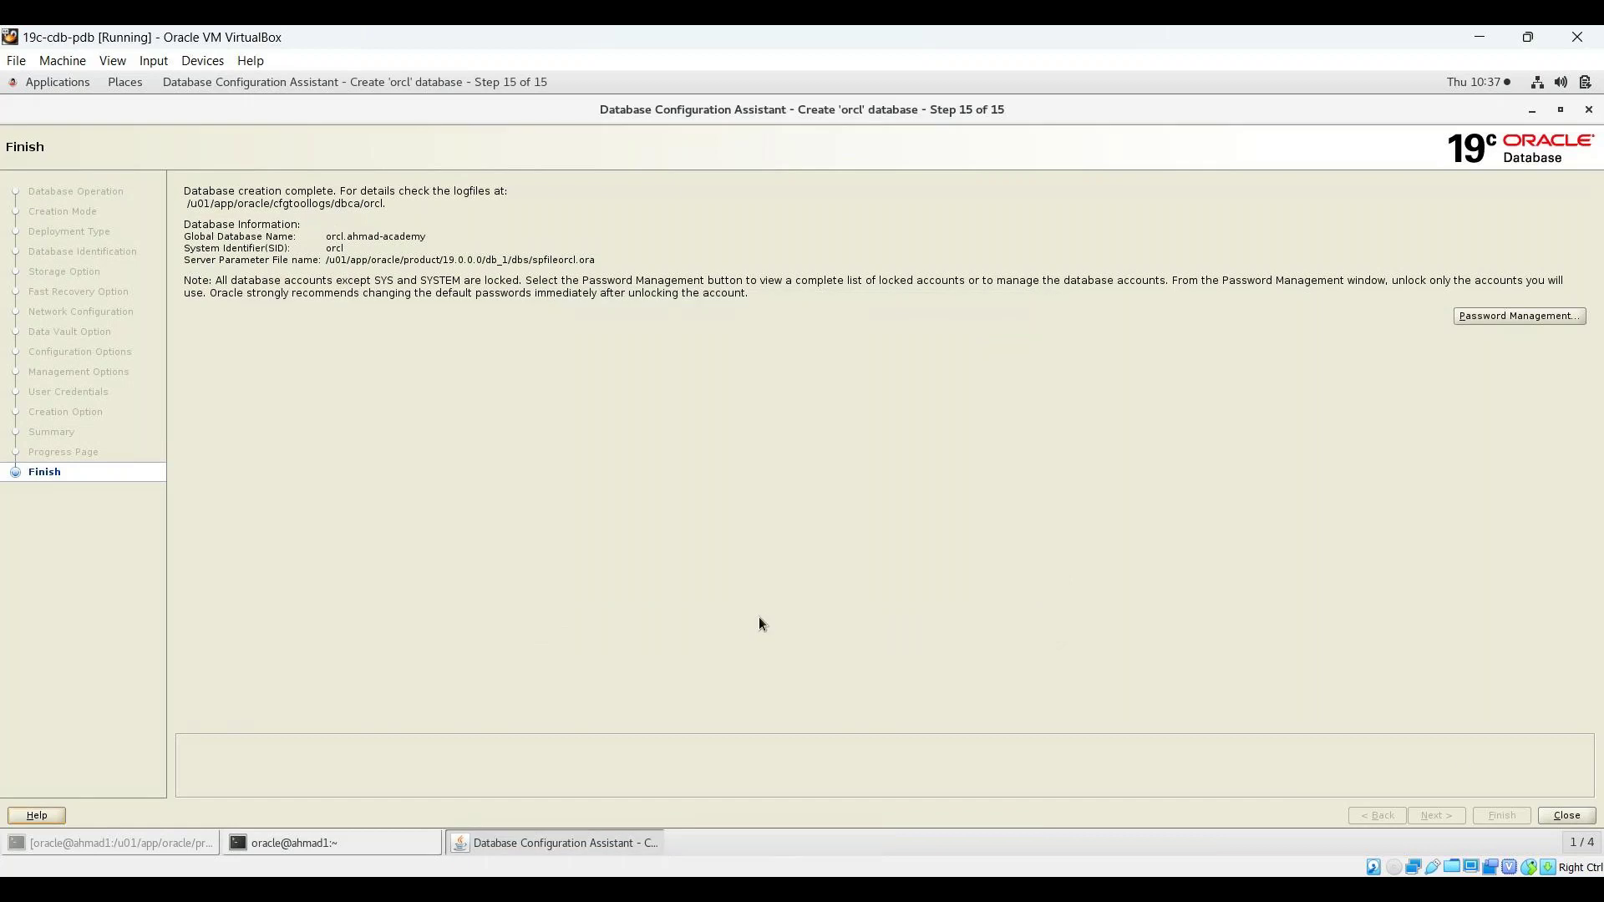
- Close DBCA and clear the terminal screen
click(1566, 816)
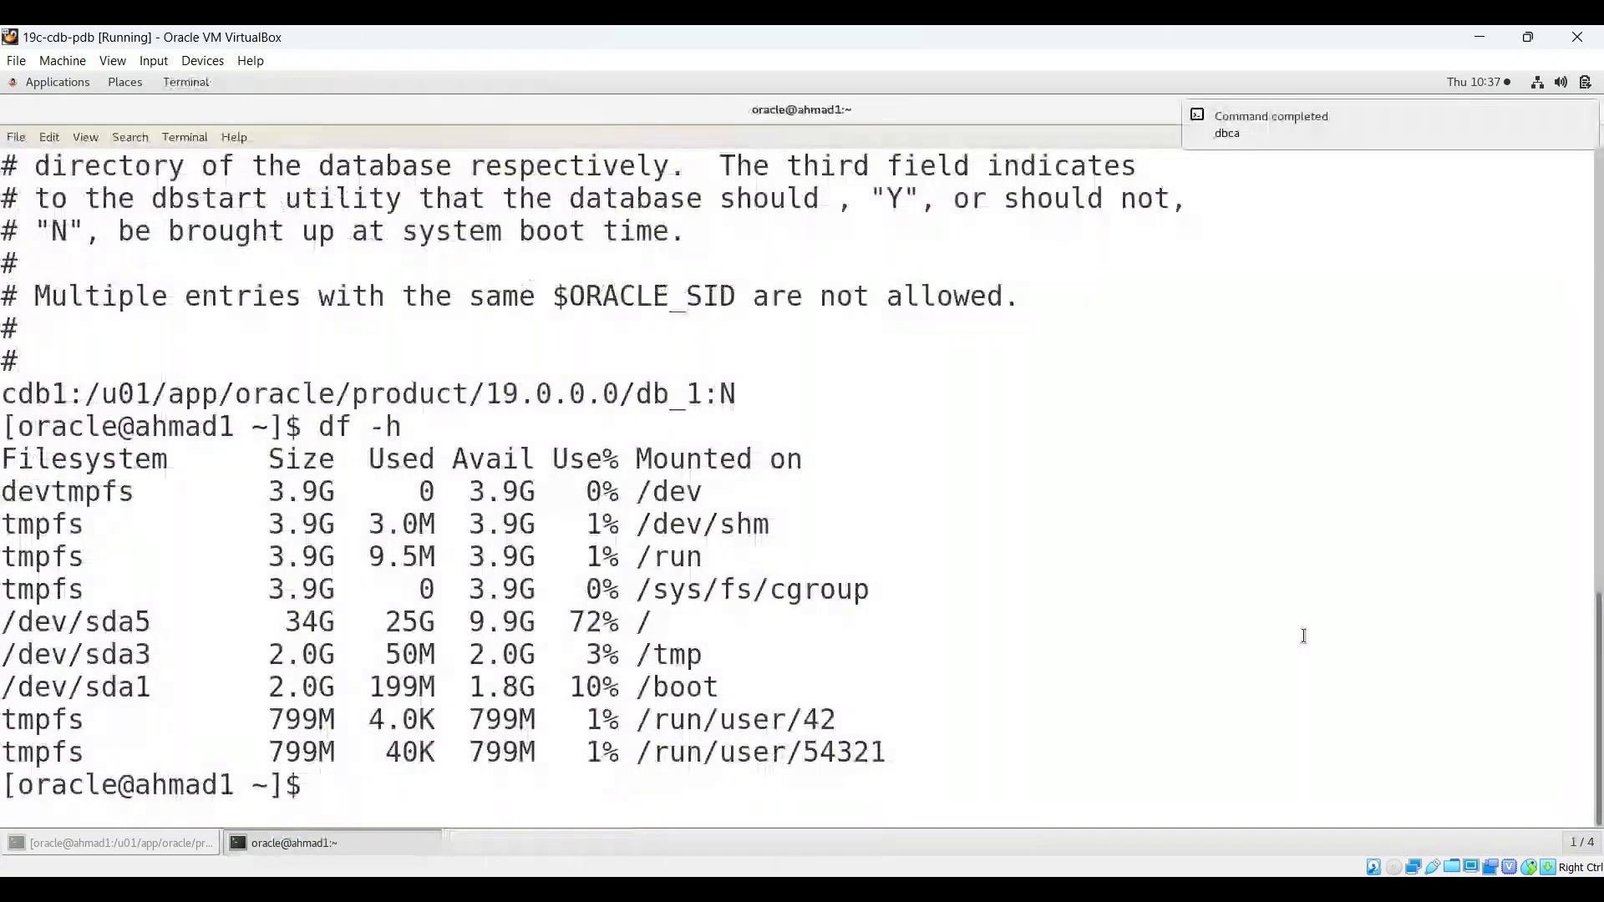
text(clear)
key(Return)
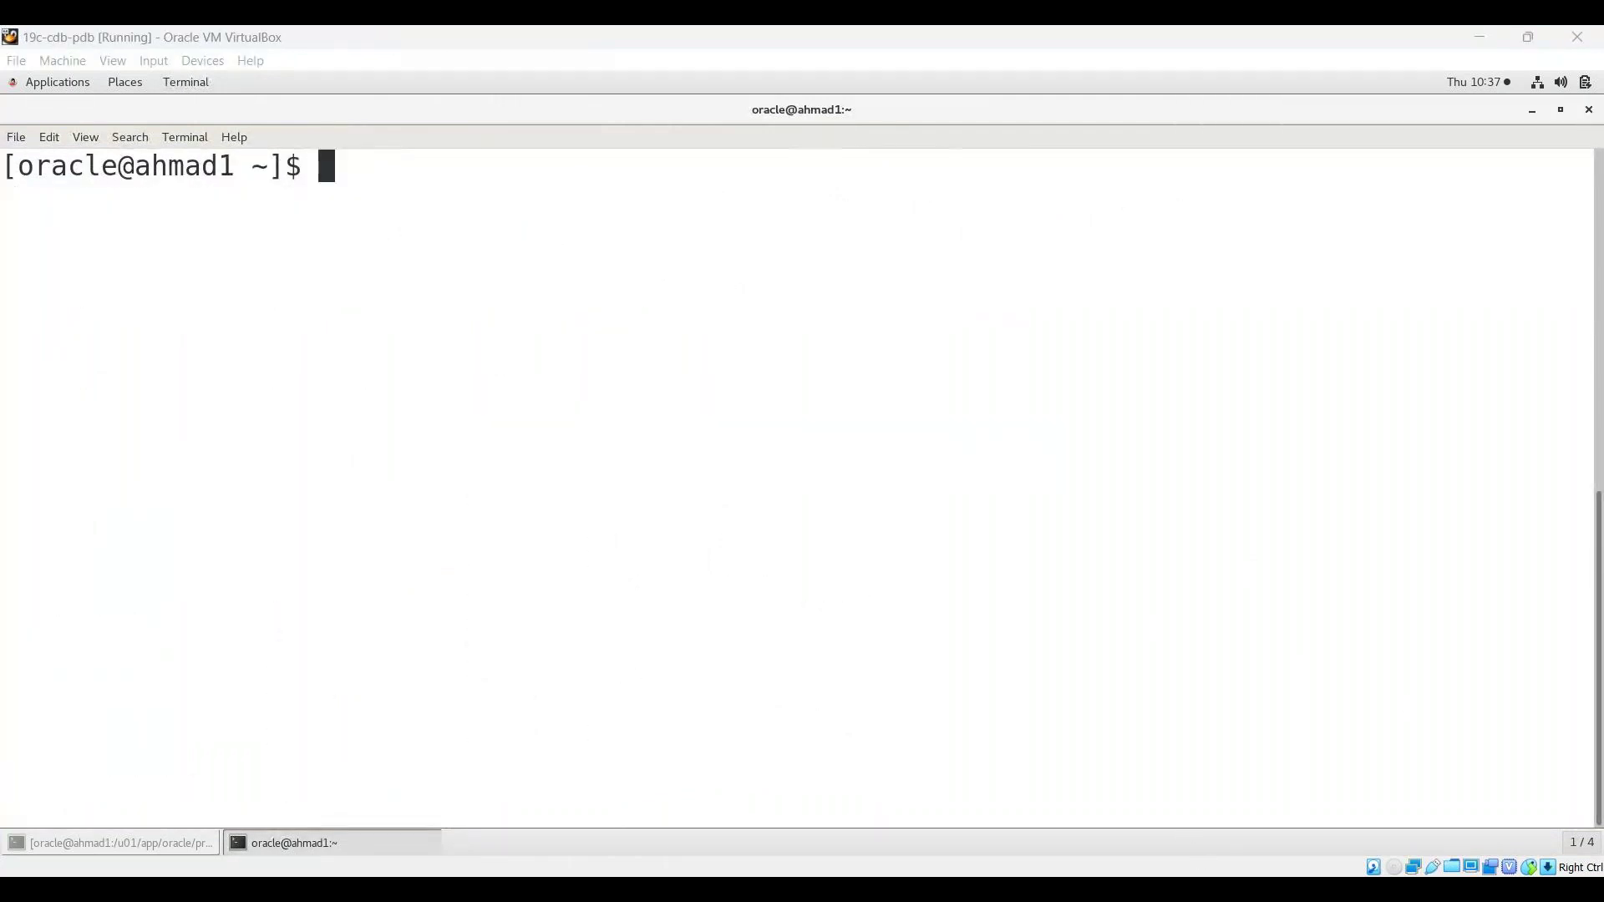
- Display /etc/oratab with cat to confirm the new orcl entry
click(993, 619)
text(cat /ec)
key(BackSpace)
text(tc/ora)
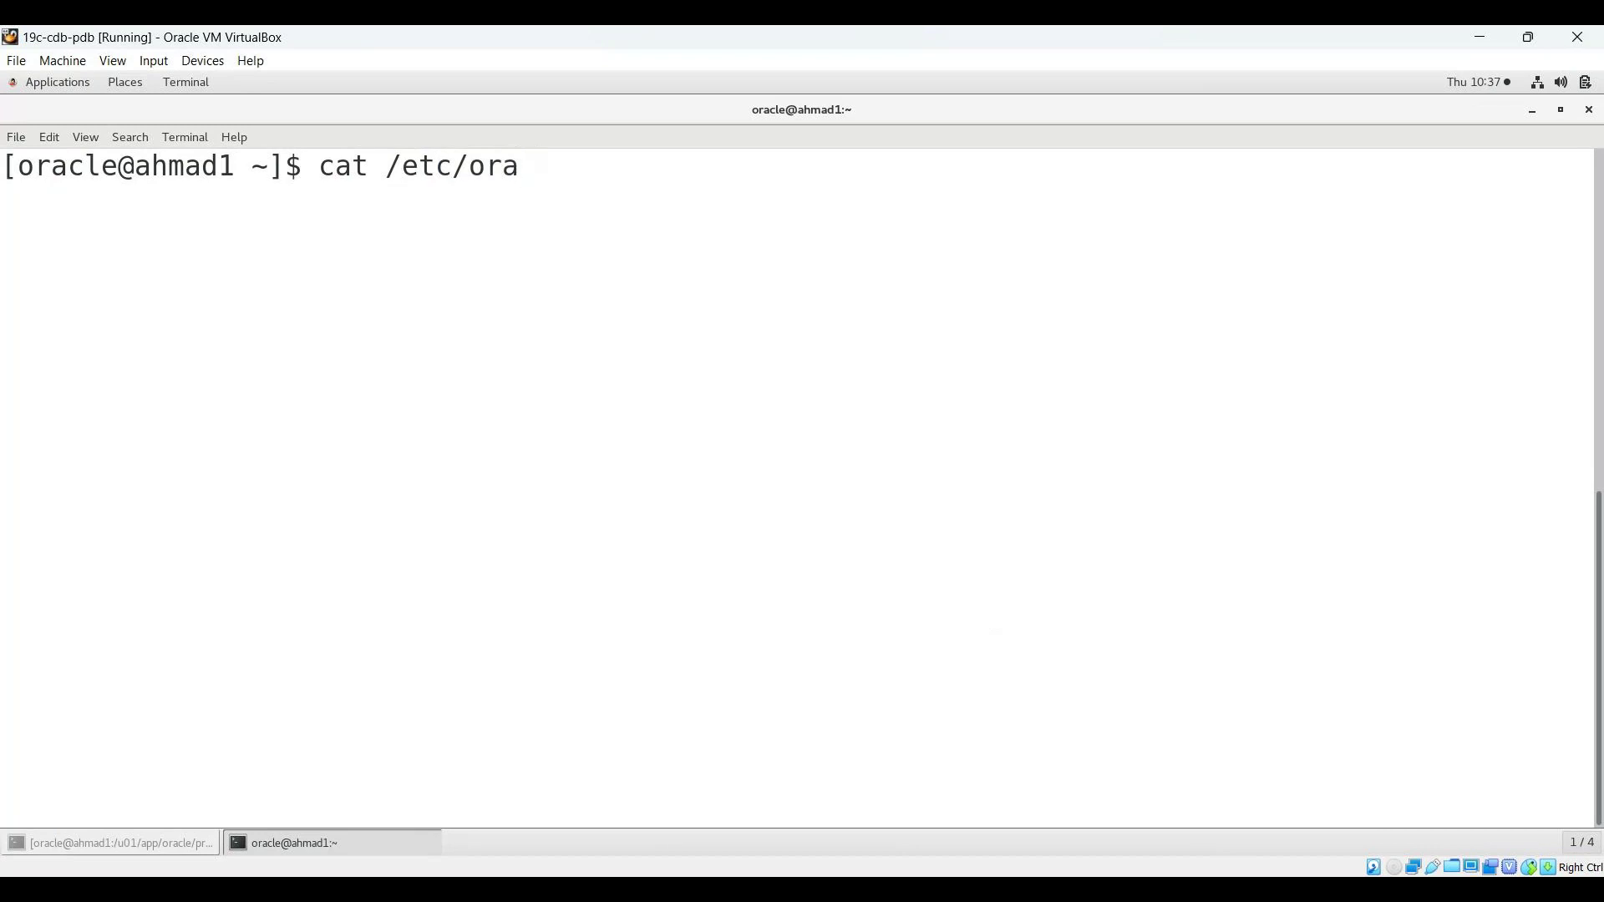
key(Tab)
key(Return)
key(Return)
key(Return)
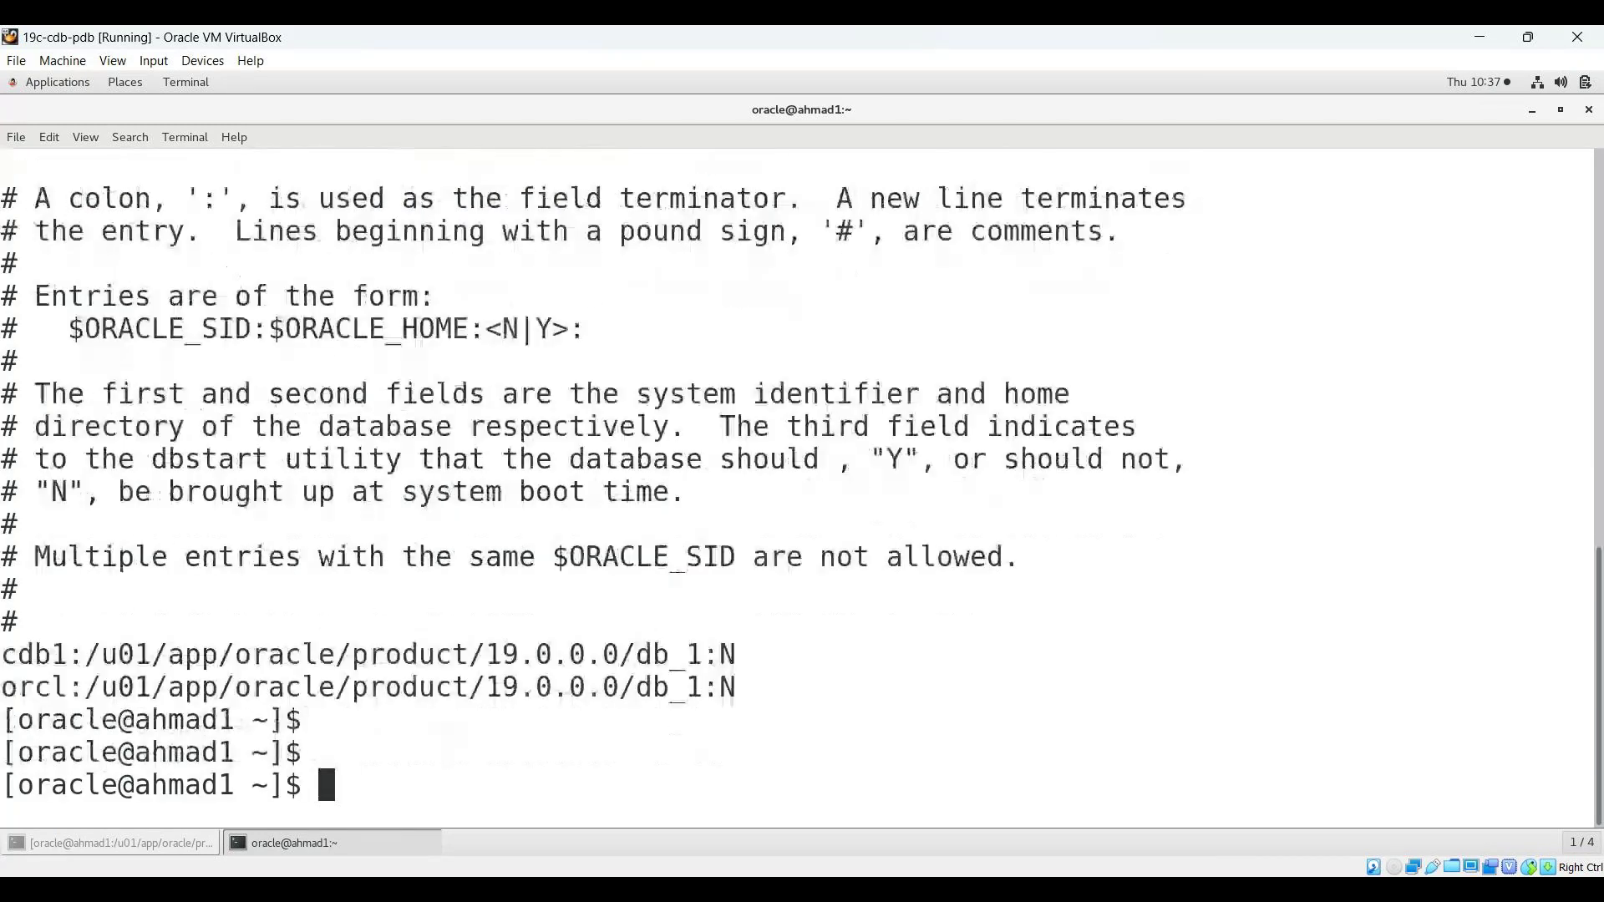
key(Return)
- Set ORACLE_SID to orcl, connect via sqlplus / as sysdba, and run the database size query
text(export )
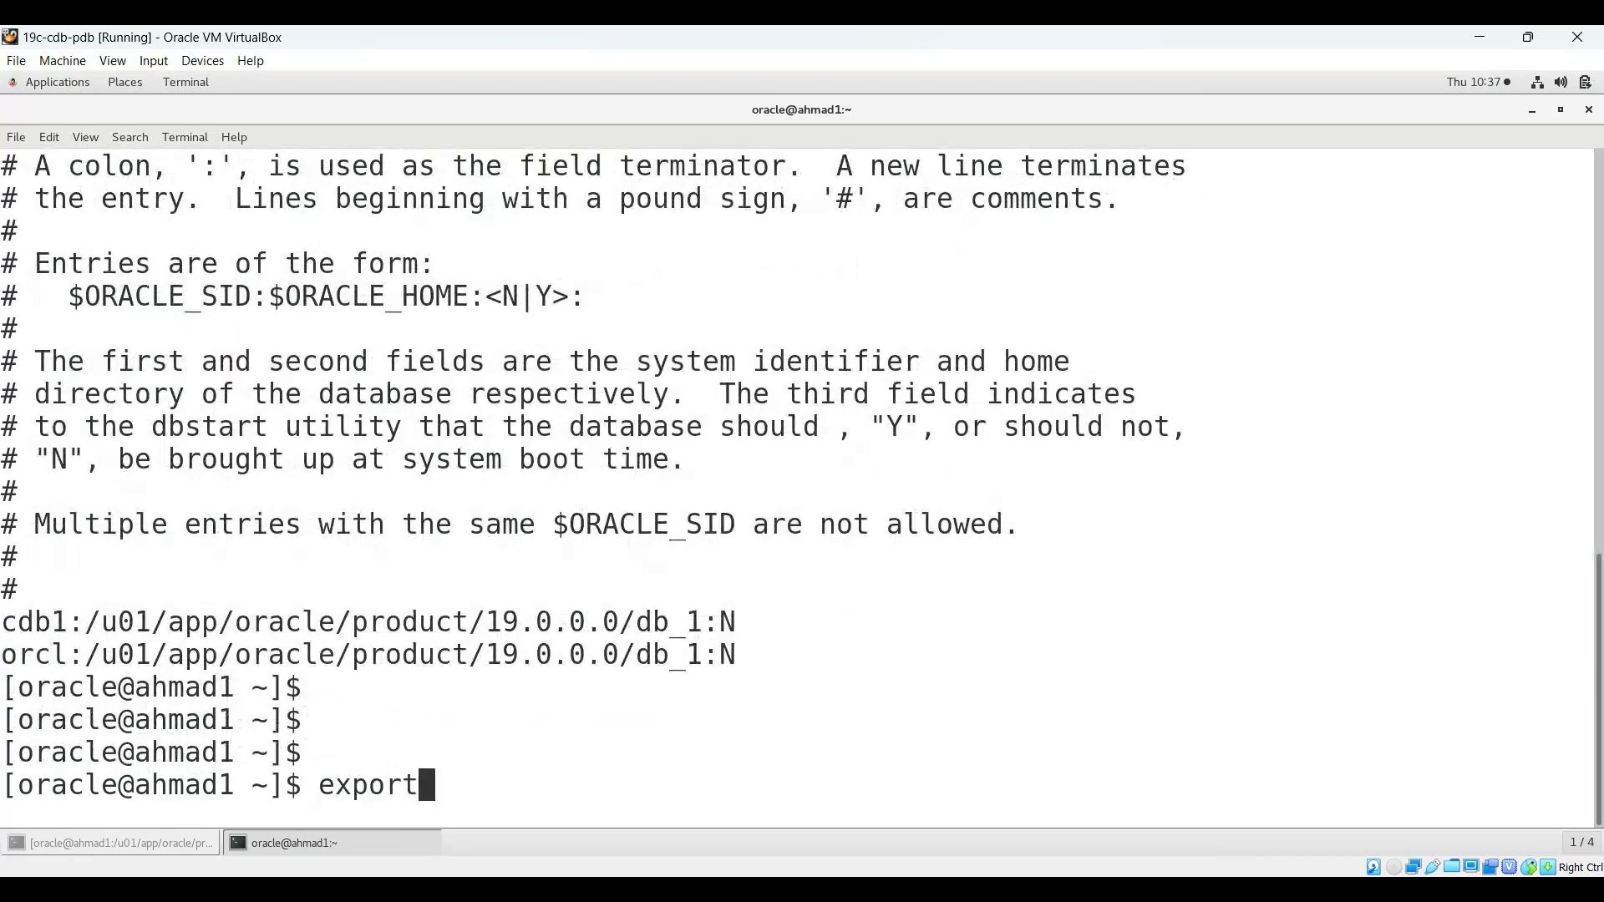
text(ORACL)
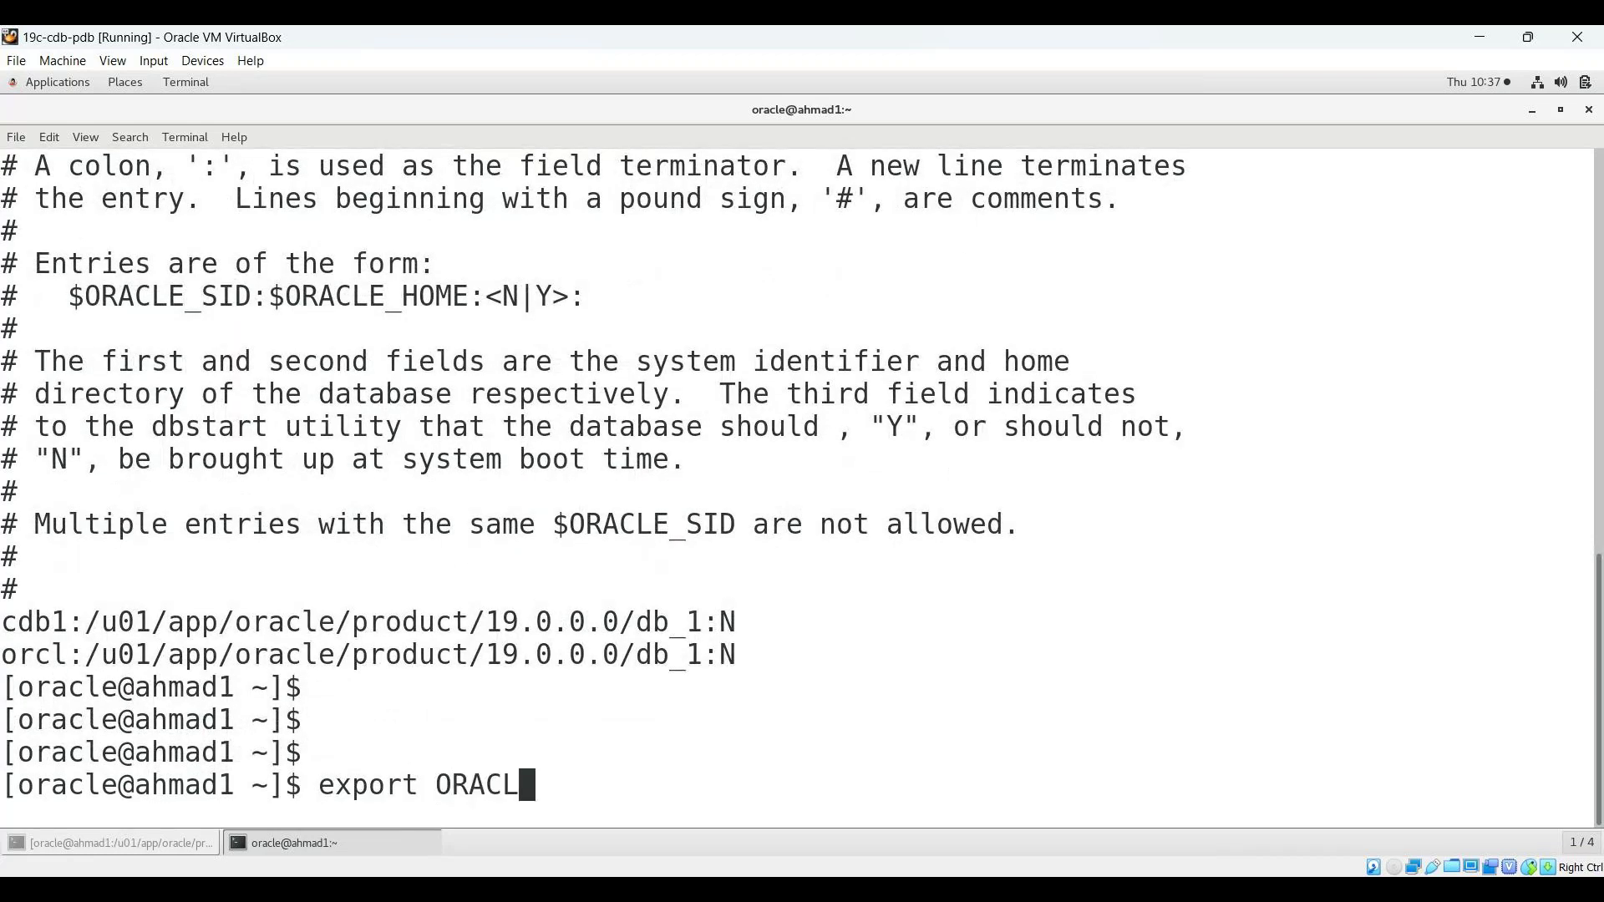
text(E_SID)
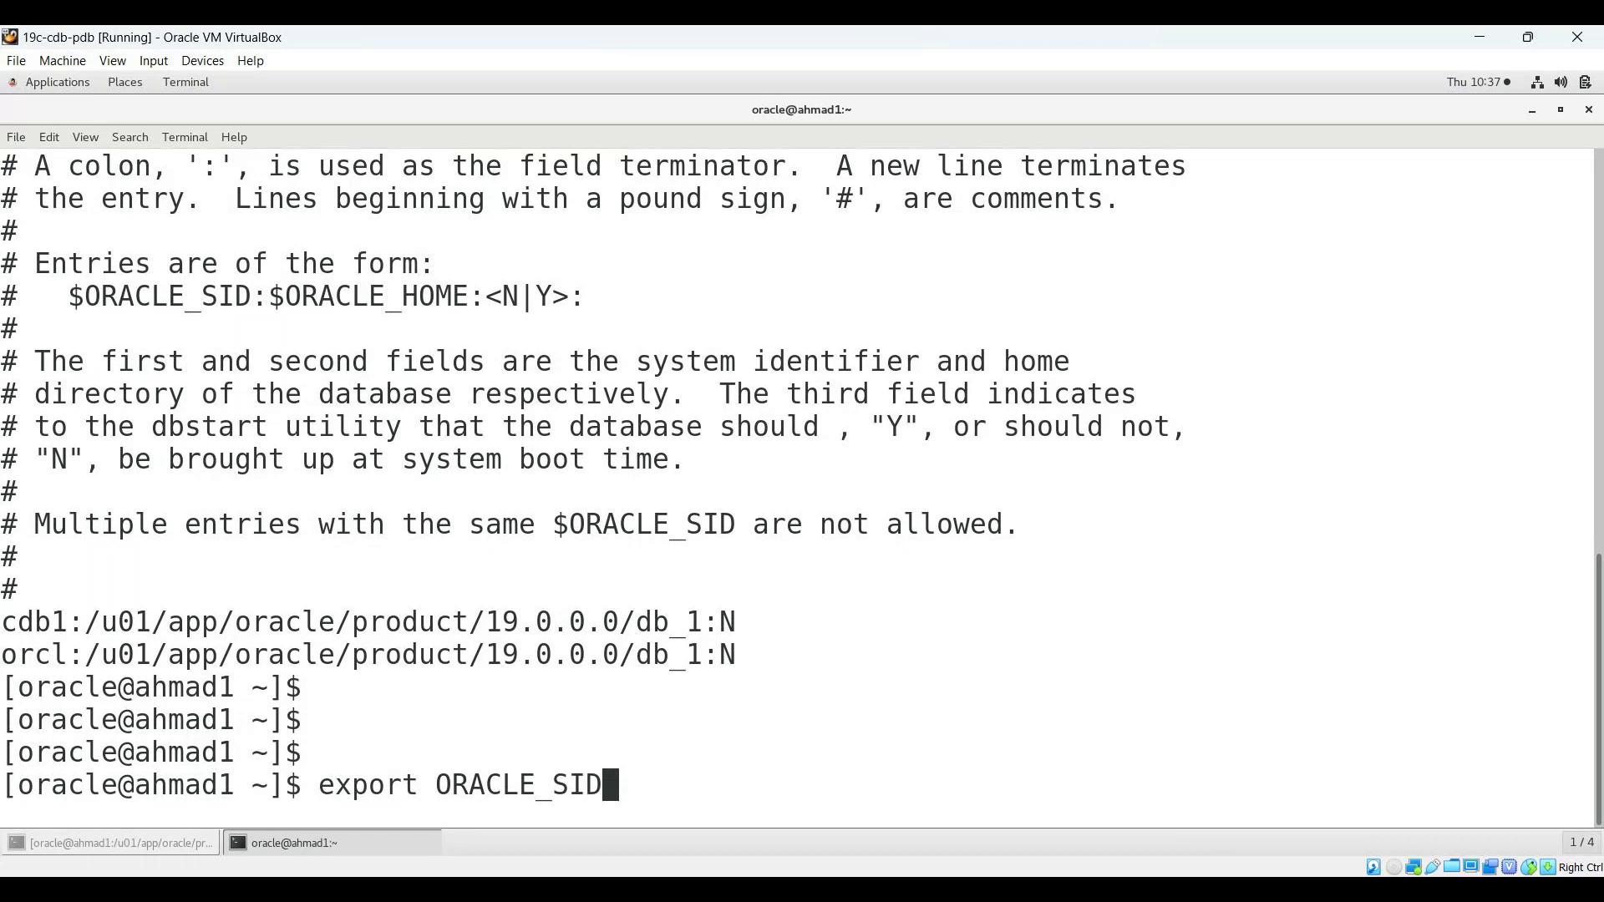
text(=orcl)
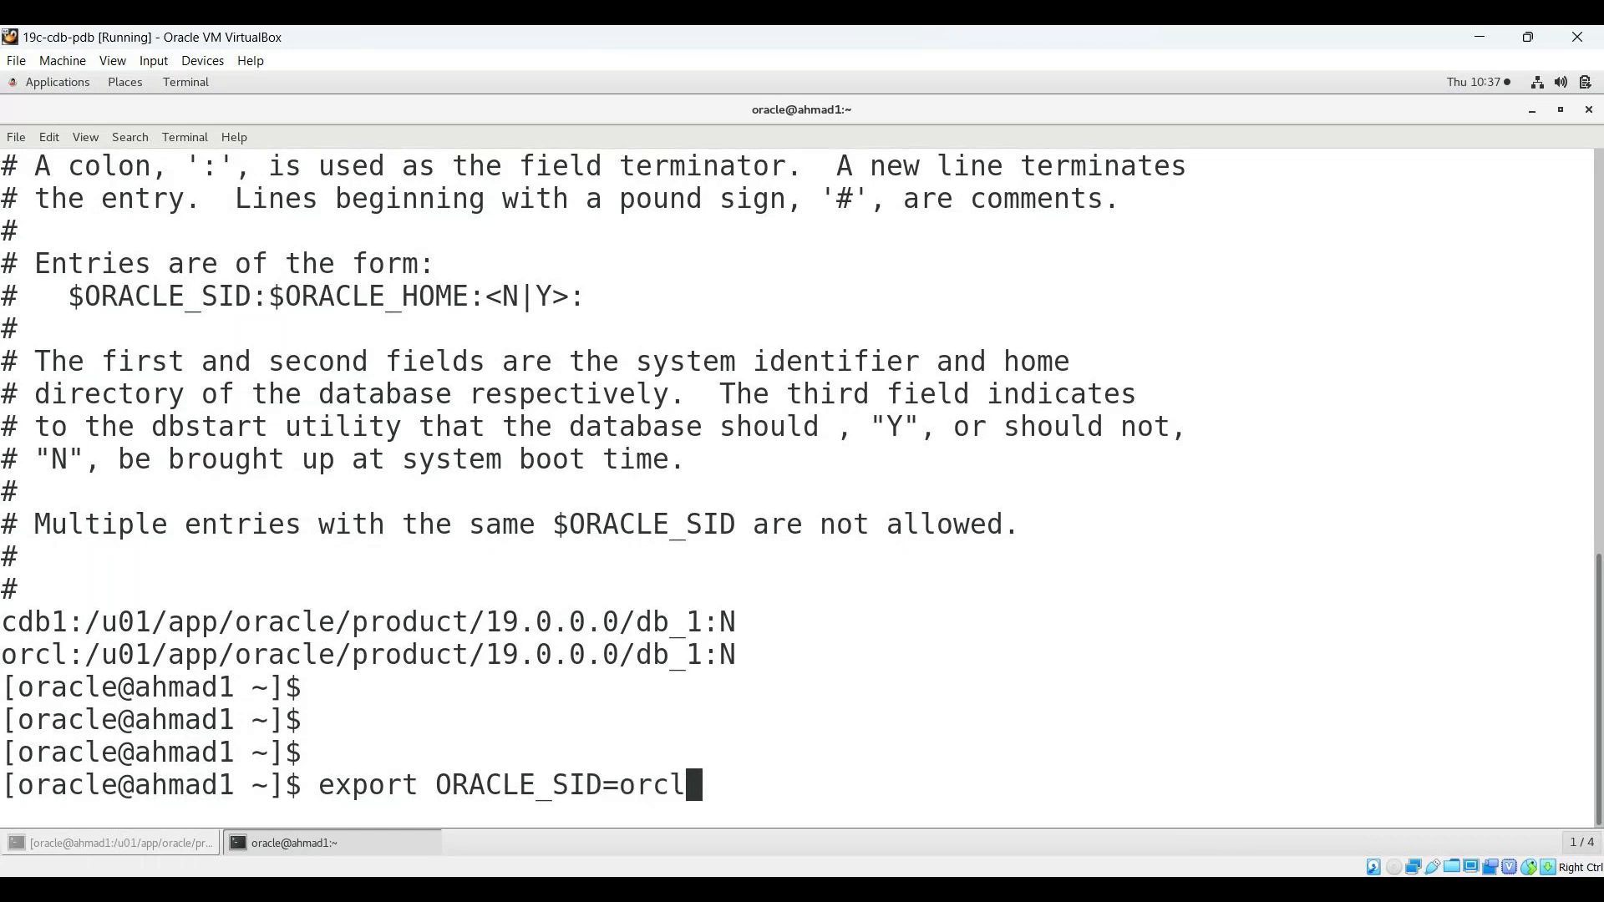
key(Return)
text(sqlplus)
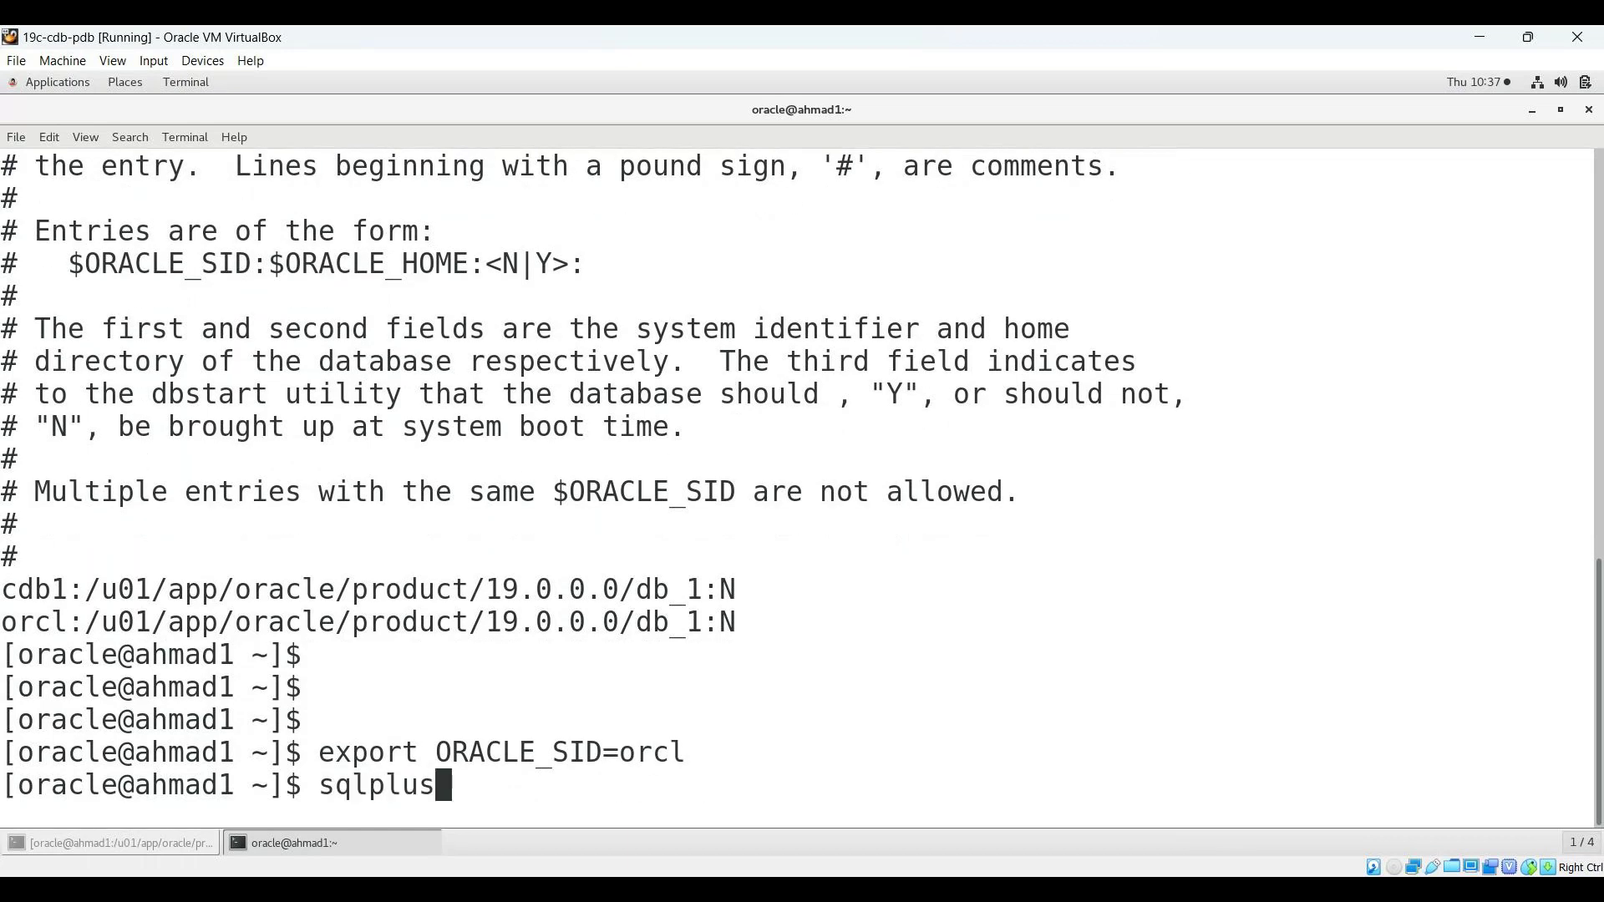
text( / as sysdba)
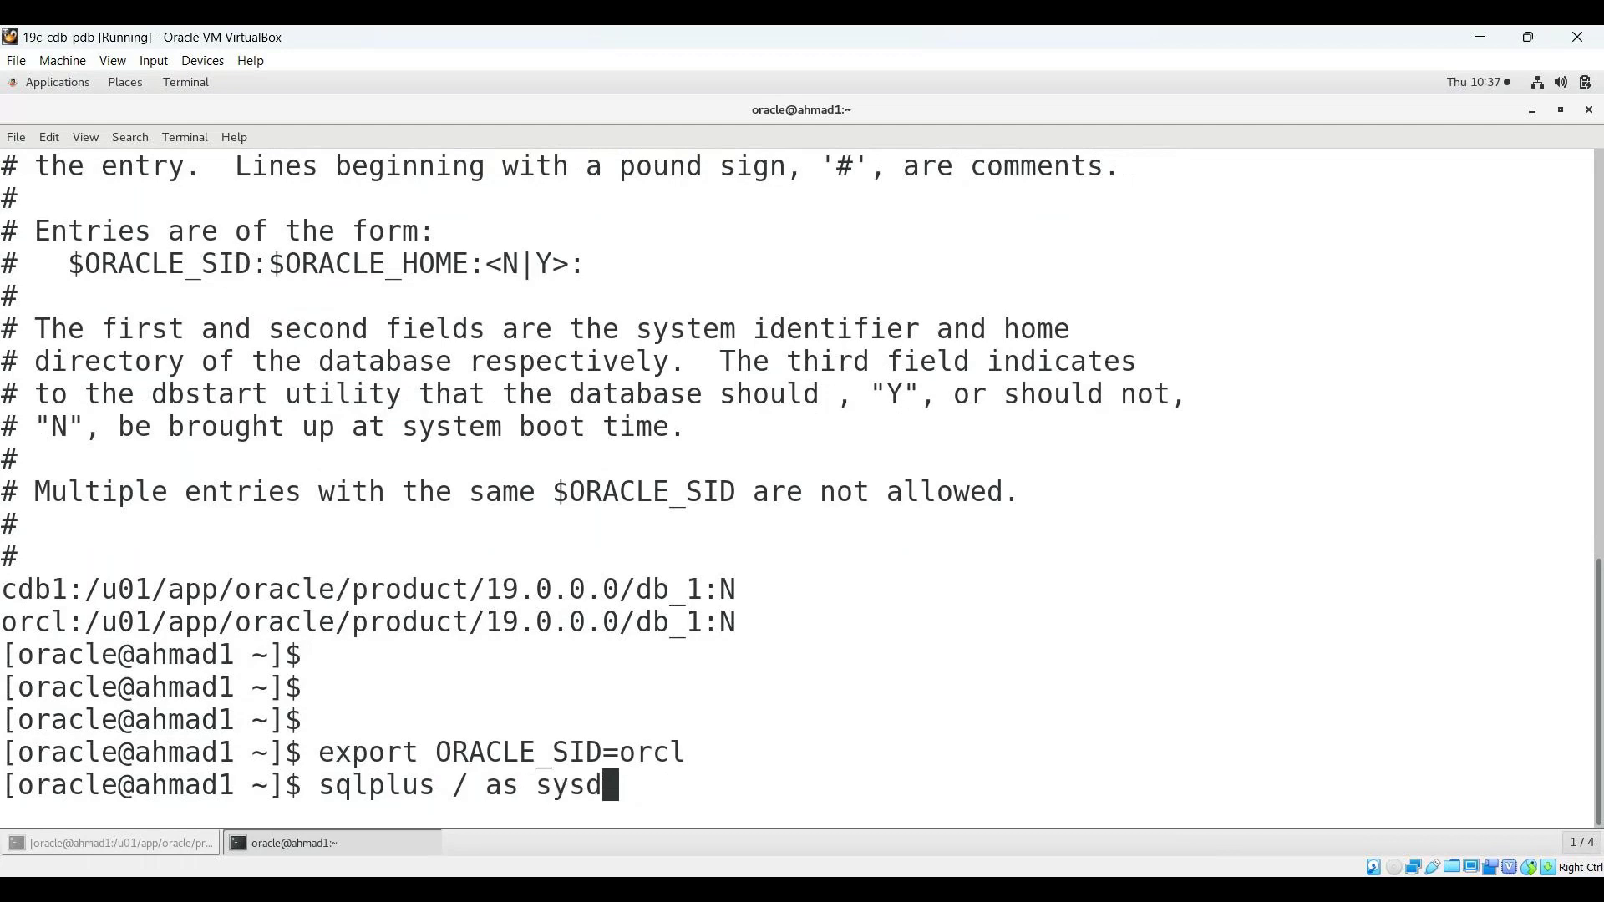
key(Return)
key(Return)
key(Return)
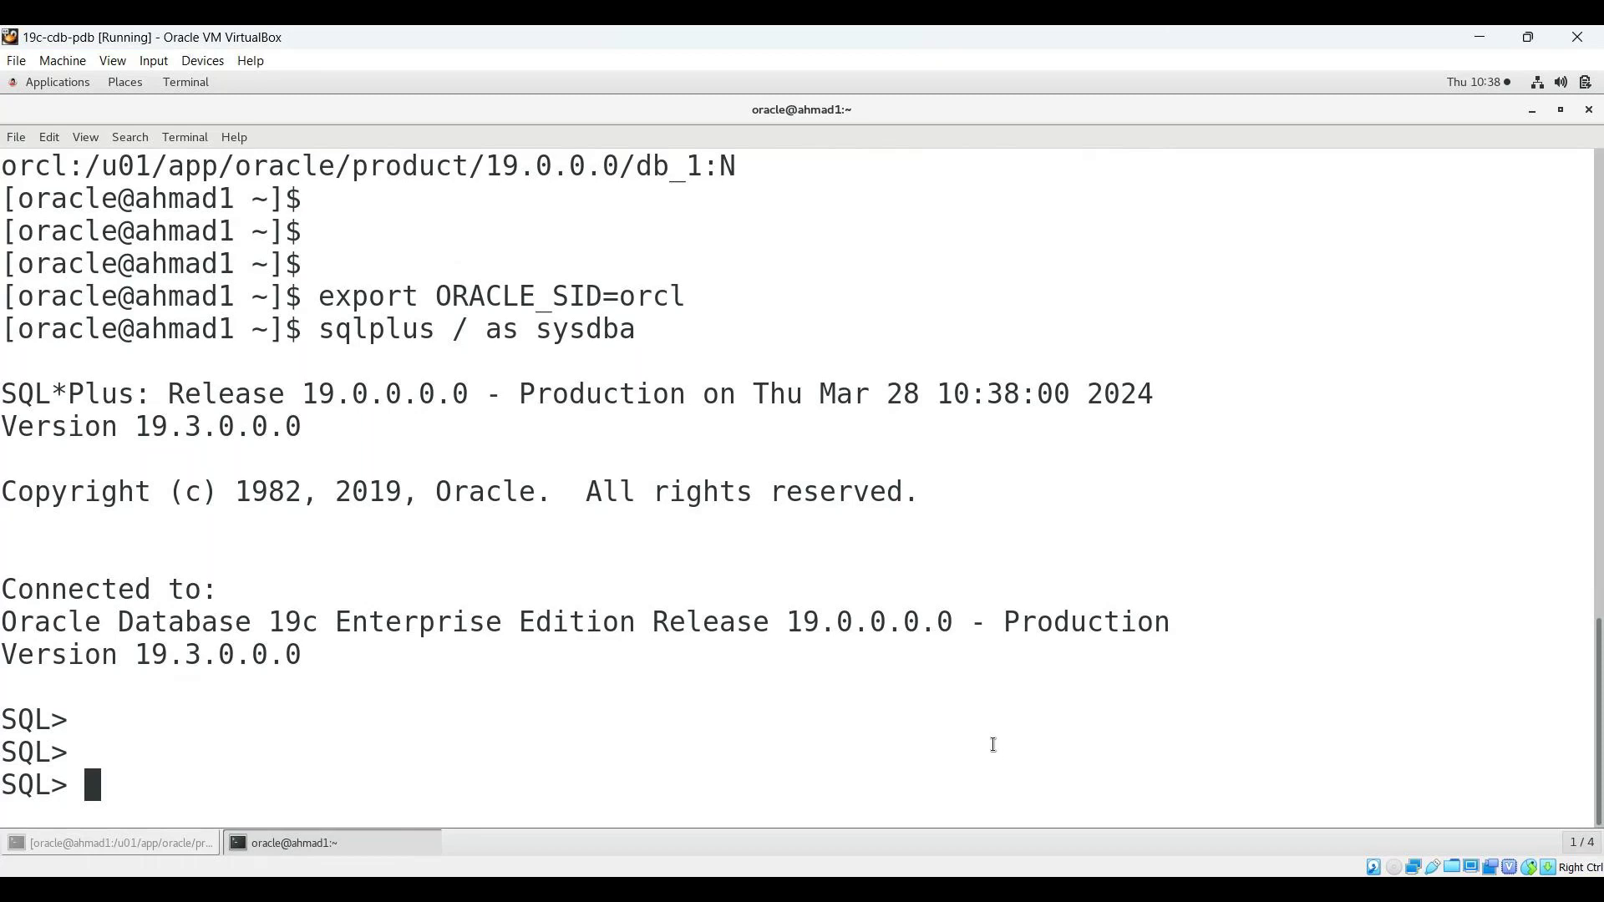
text(select b.name, ( select sum(bytes)/1024/1024/1024 DF_size from dba_data_files ) + ( select nvl(sum(bytes),0)/1024/1024/1024 TF_size from dba_temp_files ) + ( select sum(bytes)/1024/1024/1024 RLF_size from sys.v_$log ) + ( select sum(BLOCK_SIZE*FILE_SIZE_BLKS)/1024/1024/1024 CF_size from v$controlfile) "Size in GB" from  dual,  (select name from v$database ) b;)
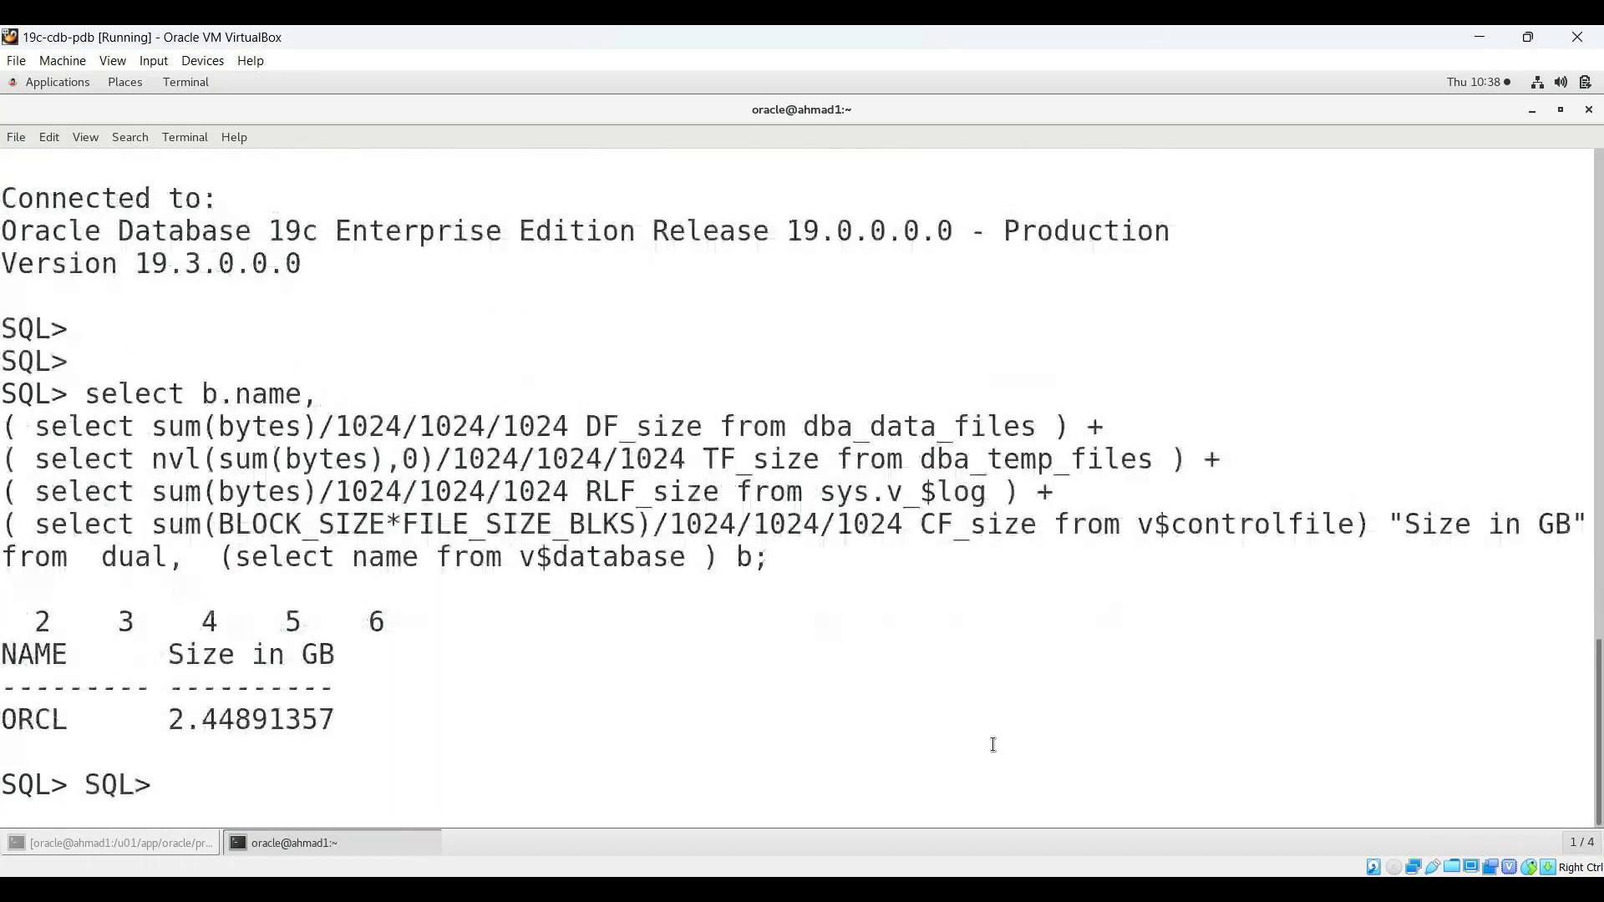